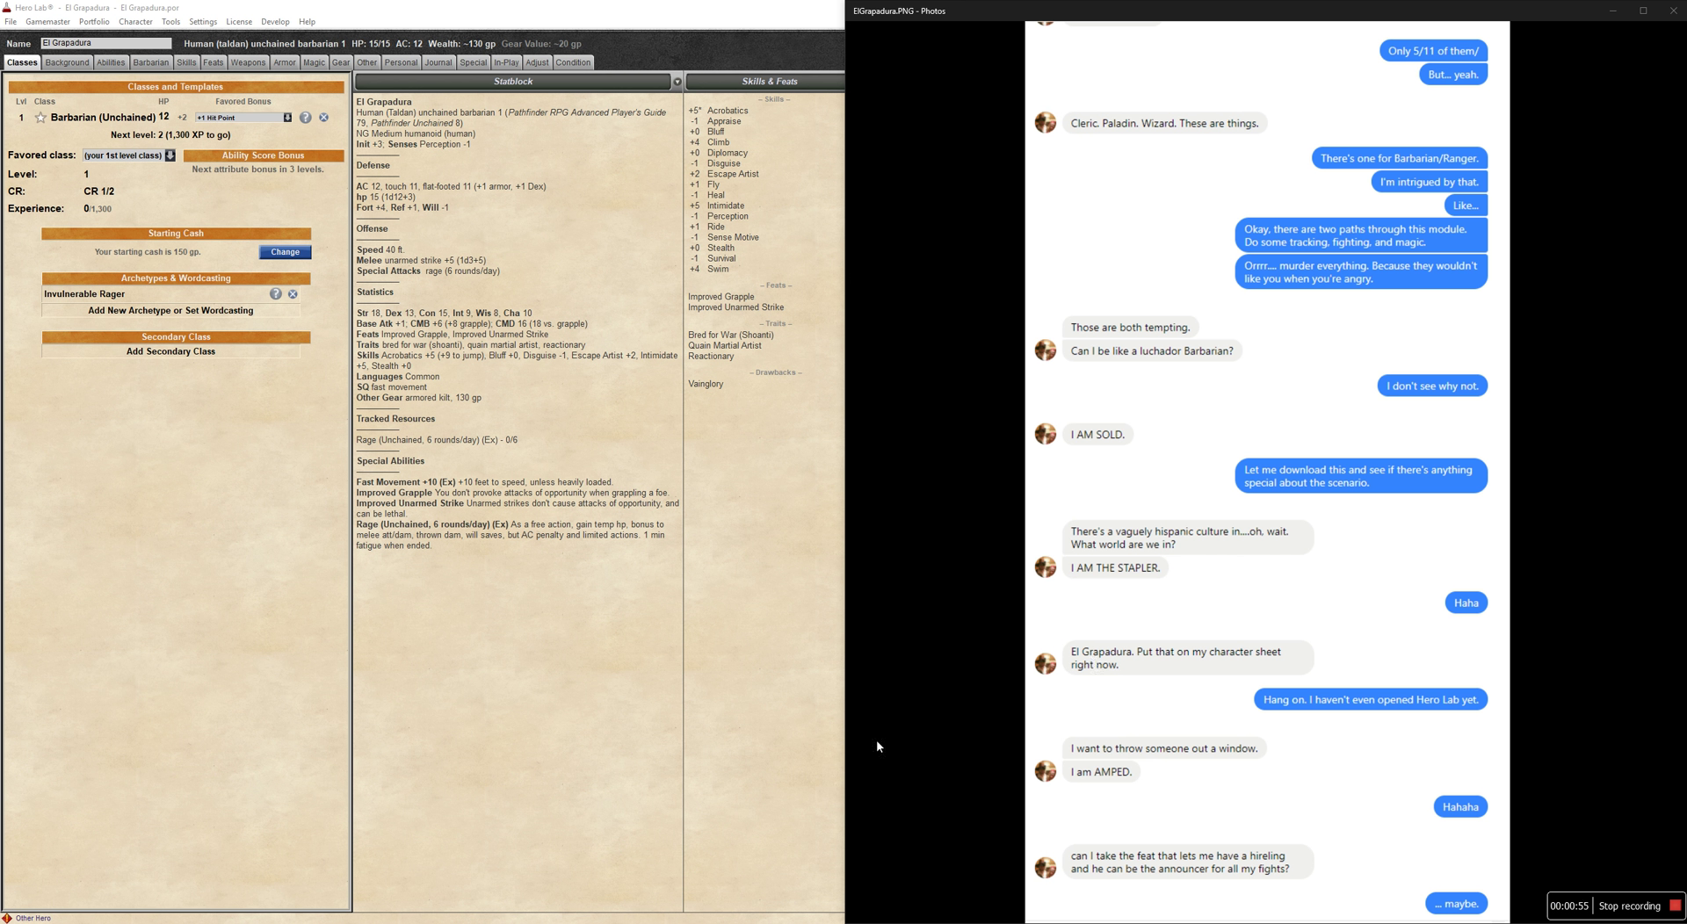
# Maximize the character sheet window and review the background choices and Irori's deity description, keeping Irori selected.
pyautogui.press('super+Up')
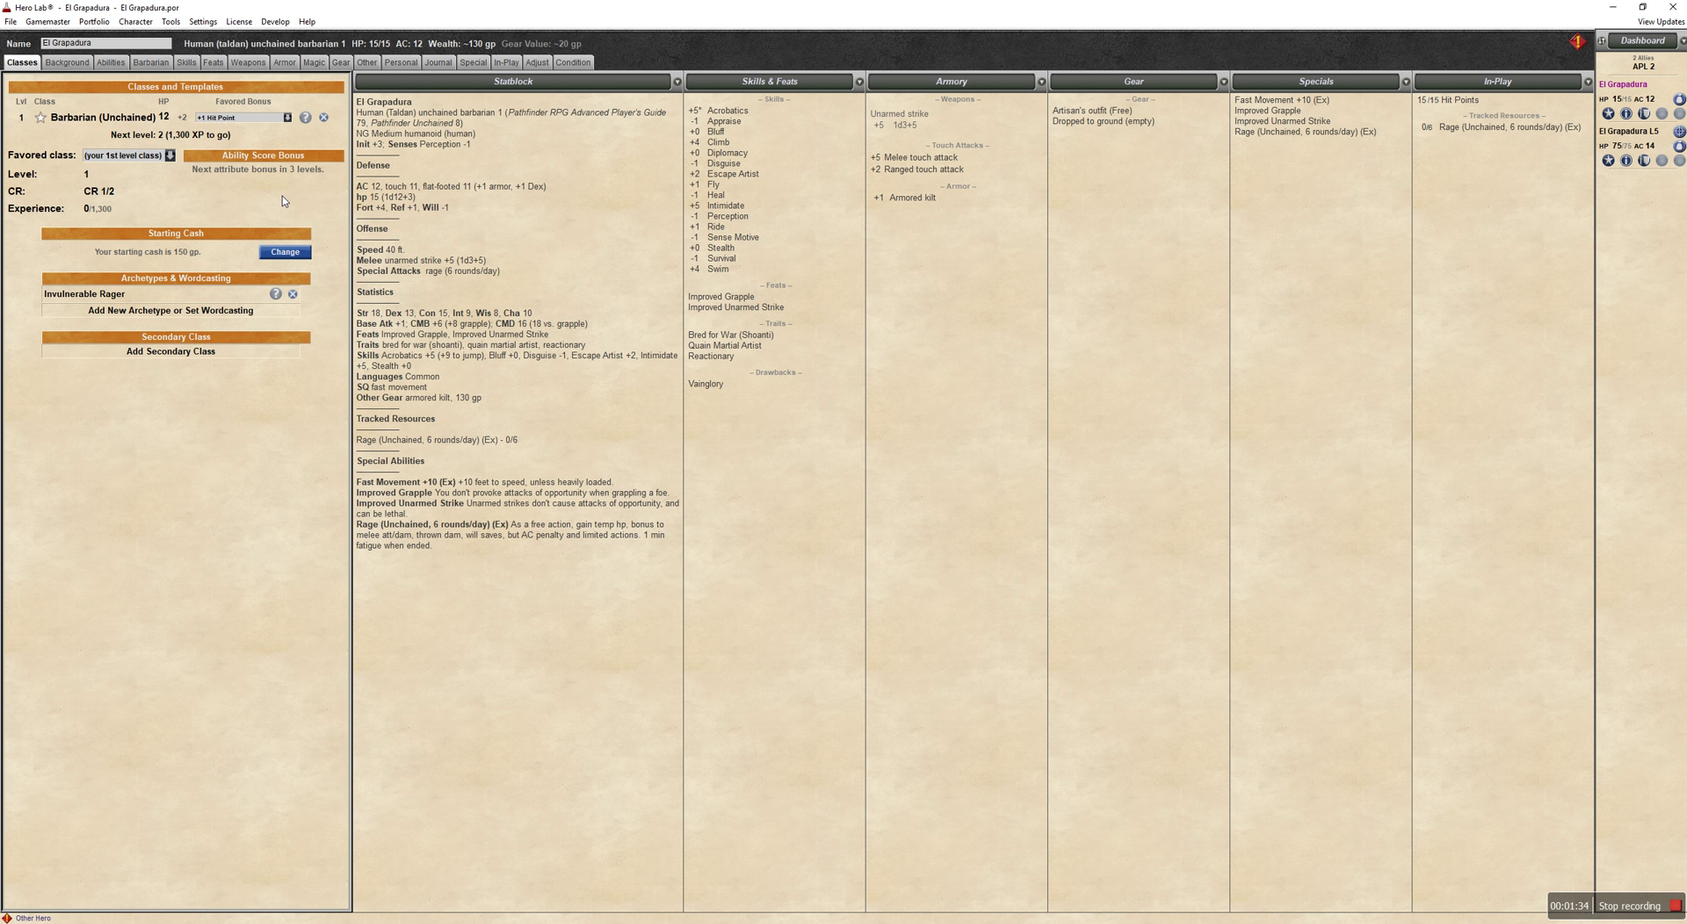
pyautogui.click(79, 66)
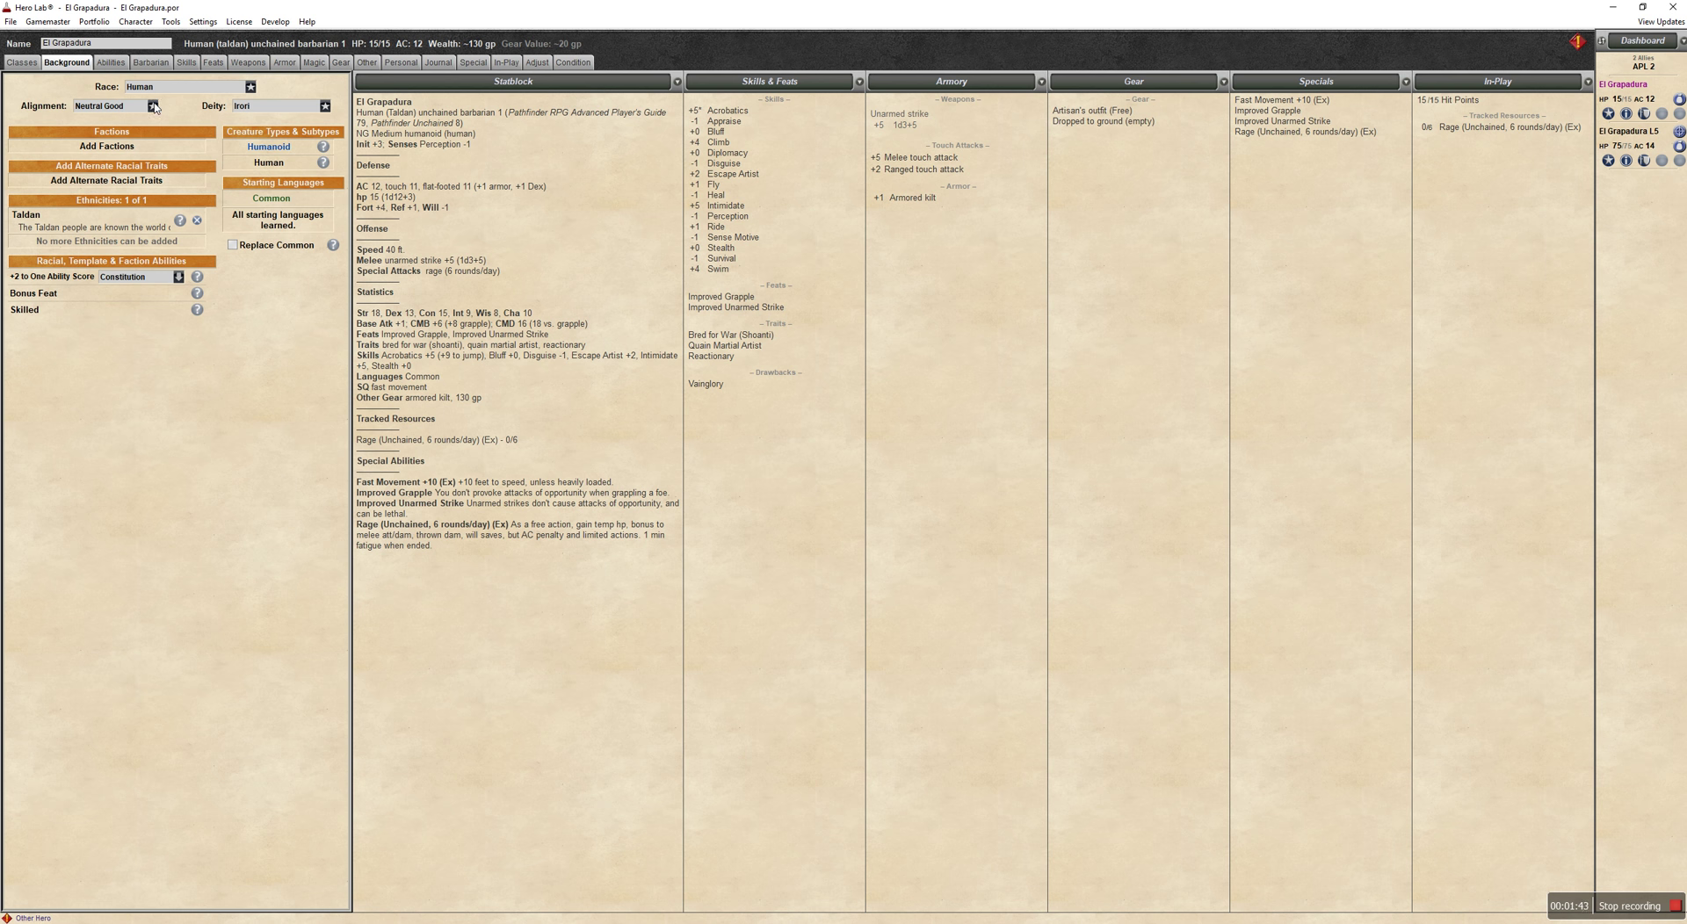
pyautogui.click(254, 110)
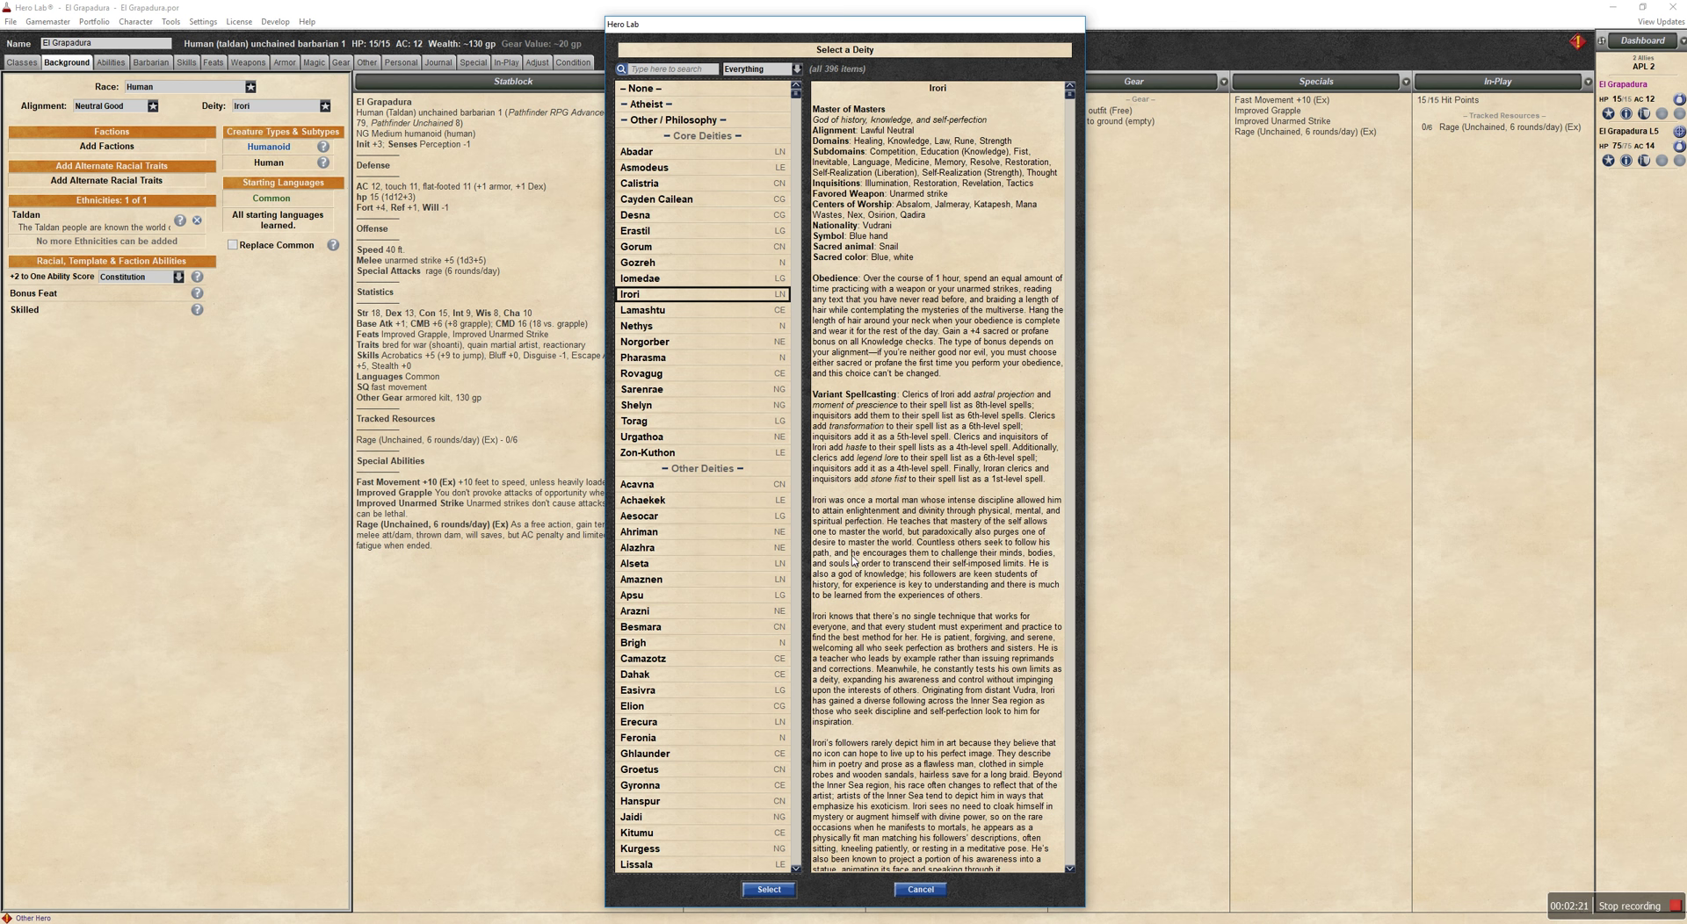
pyautogui.click(768, 890)
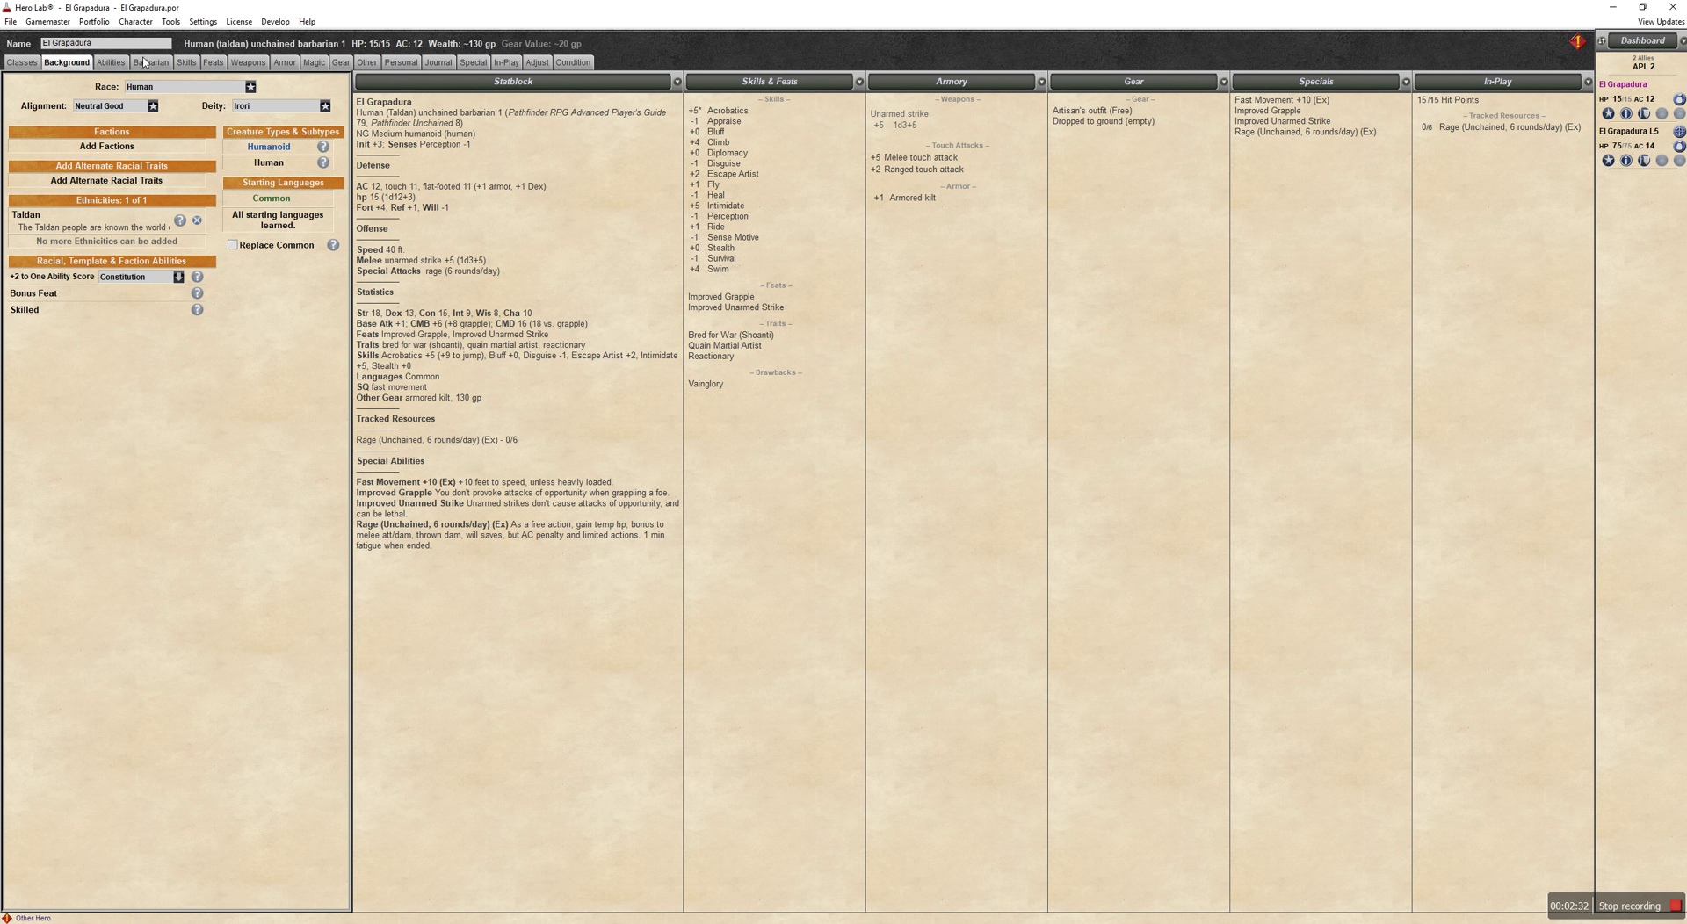
# Review the character's ability scores, barbarian class features and skill ranks.
pyautogui.click(109, 63)
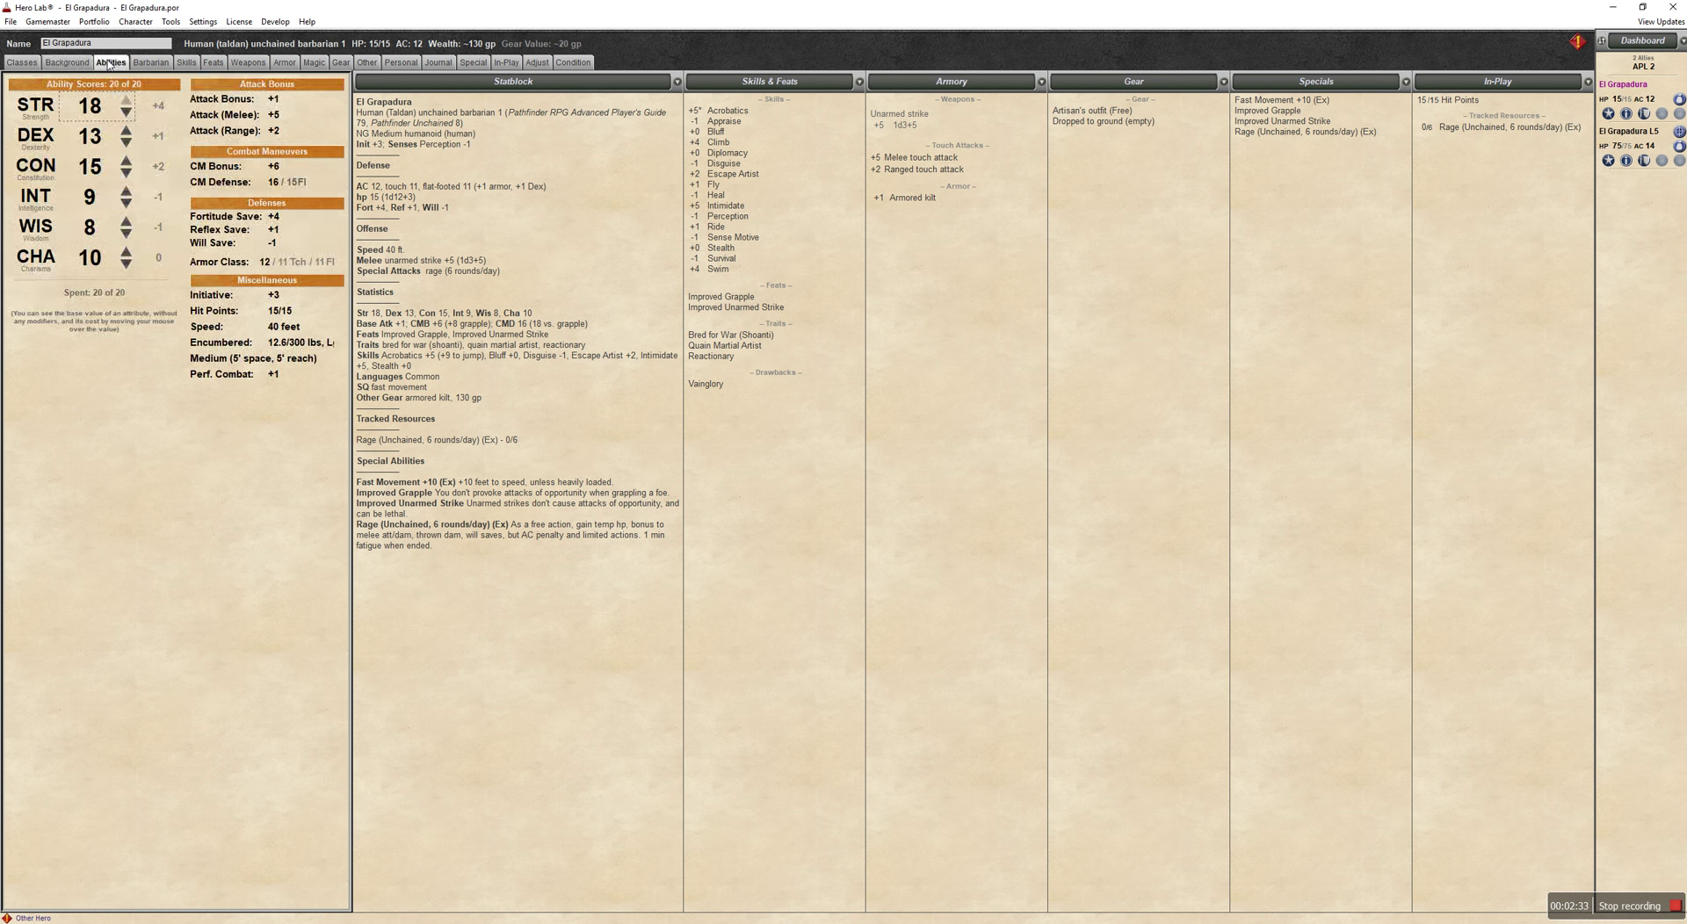
pyautogui.moveTo(99, 118)
pyautogui.moveTo(89, 261)
pyautogui.click(151, 63)
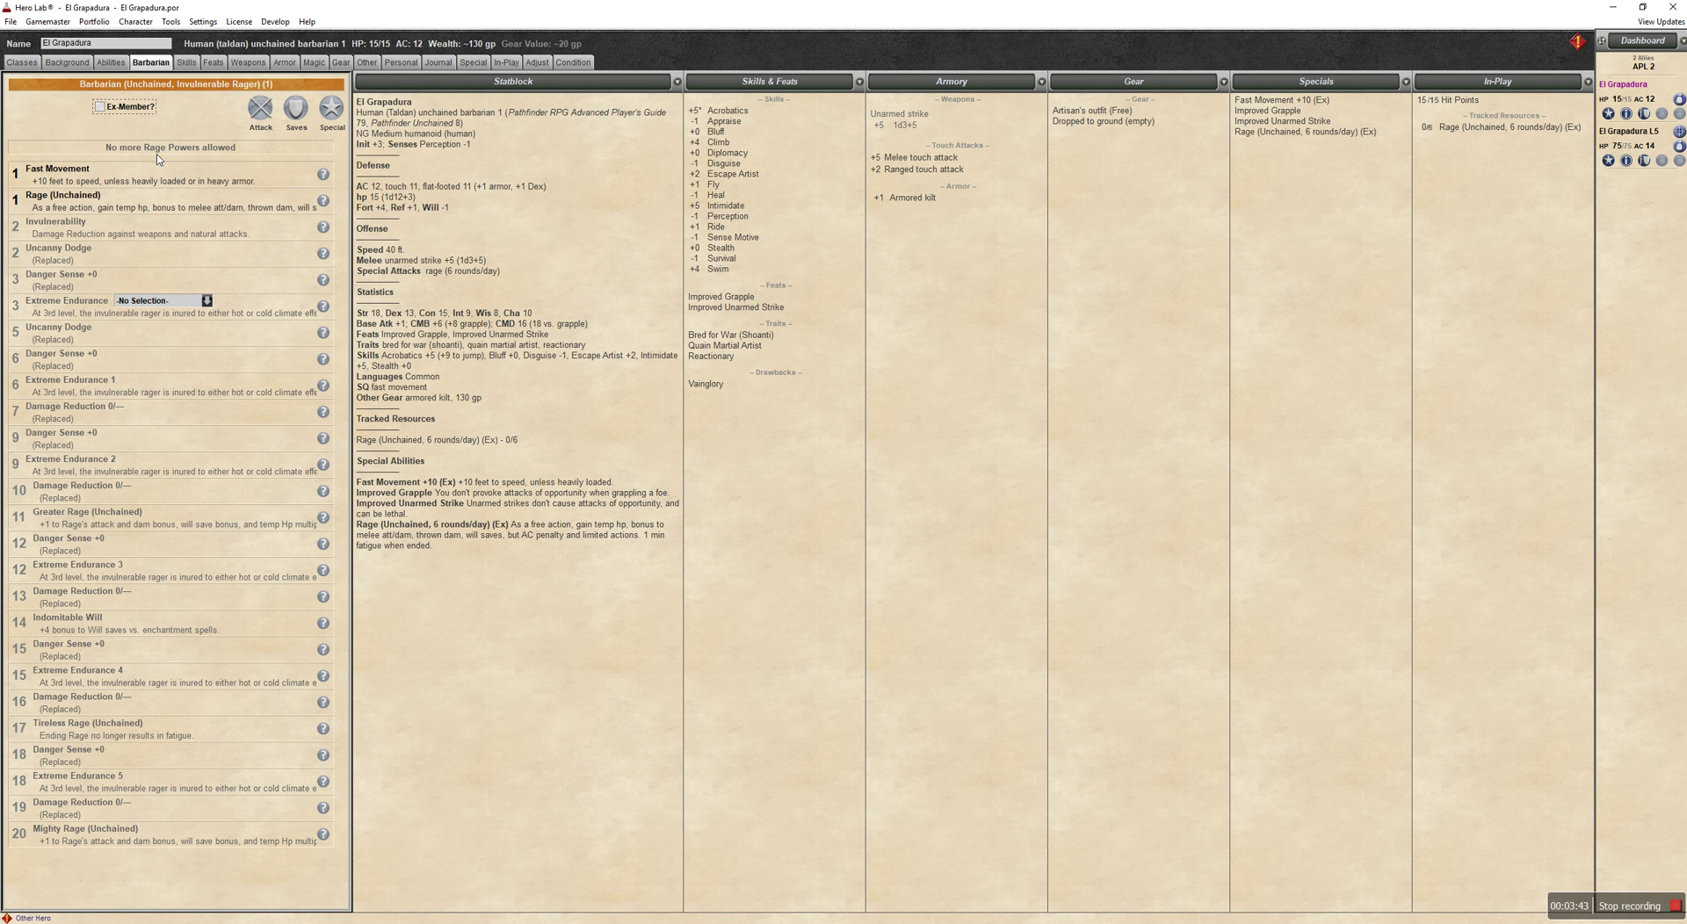
pyautogui.click(186, 66)
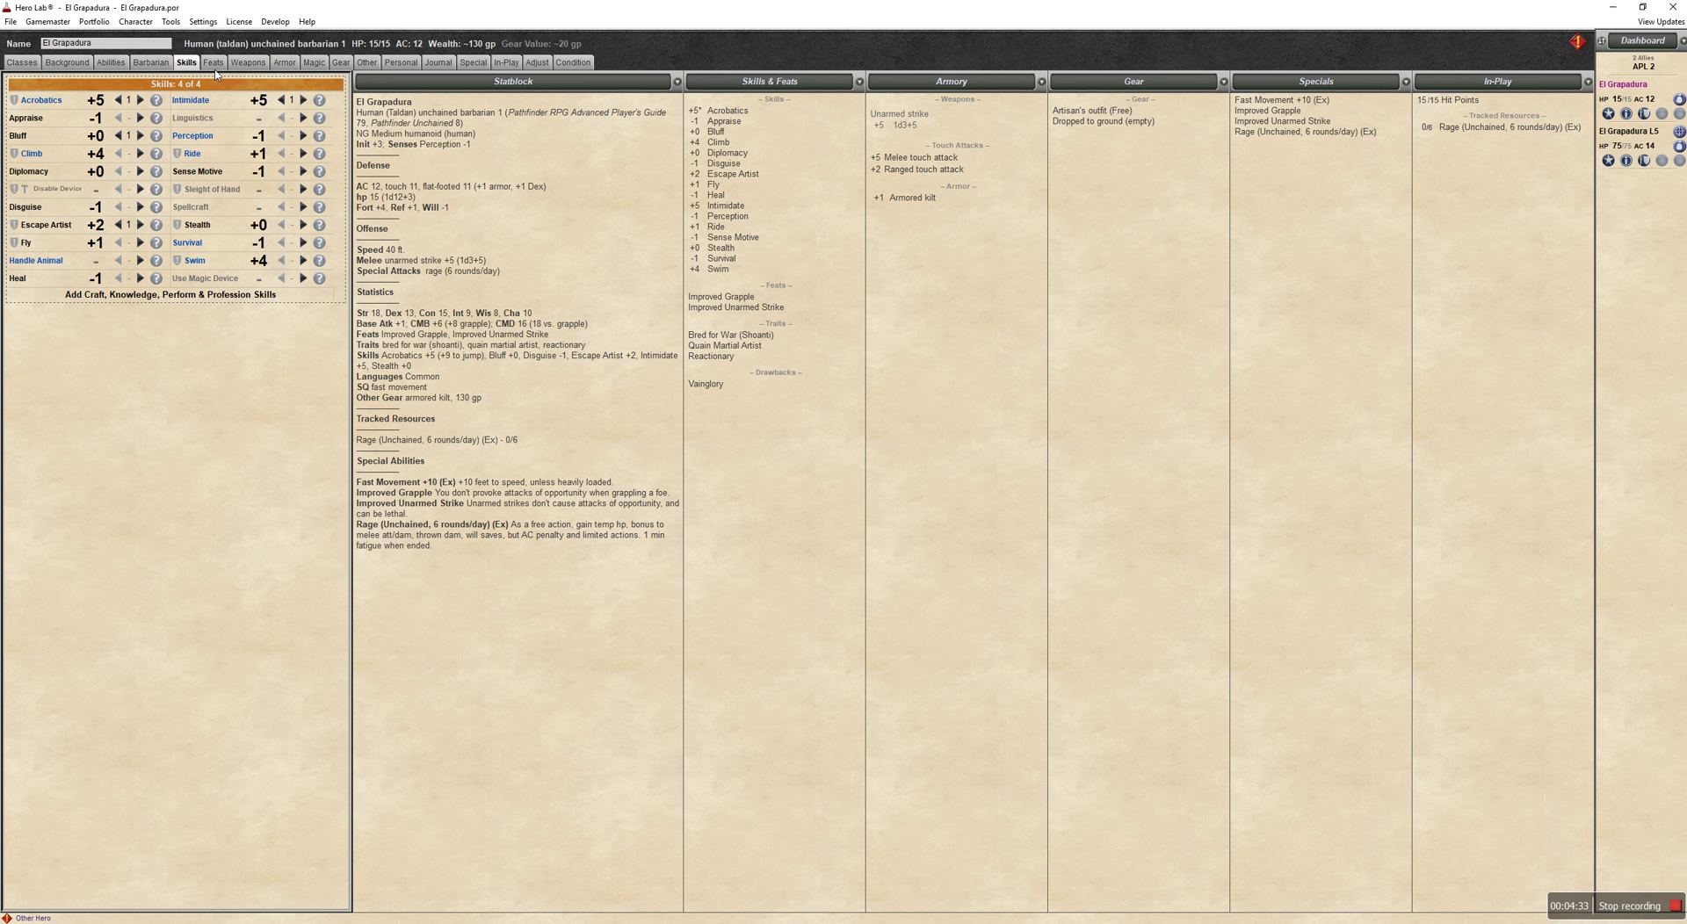
# Read the descriptions of the Improved Grapple feat, the Bred for War, Quain Martial Artist and Reactionary traits, and the Vainglory drawback.
pyautogui.click(218, 66)
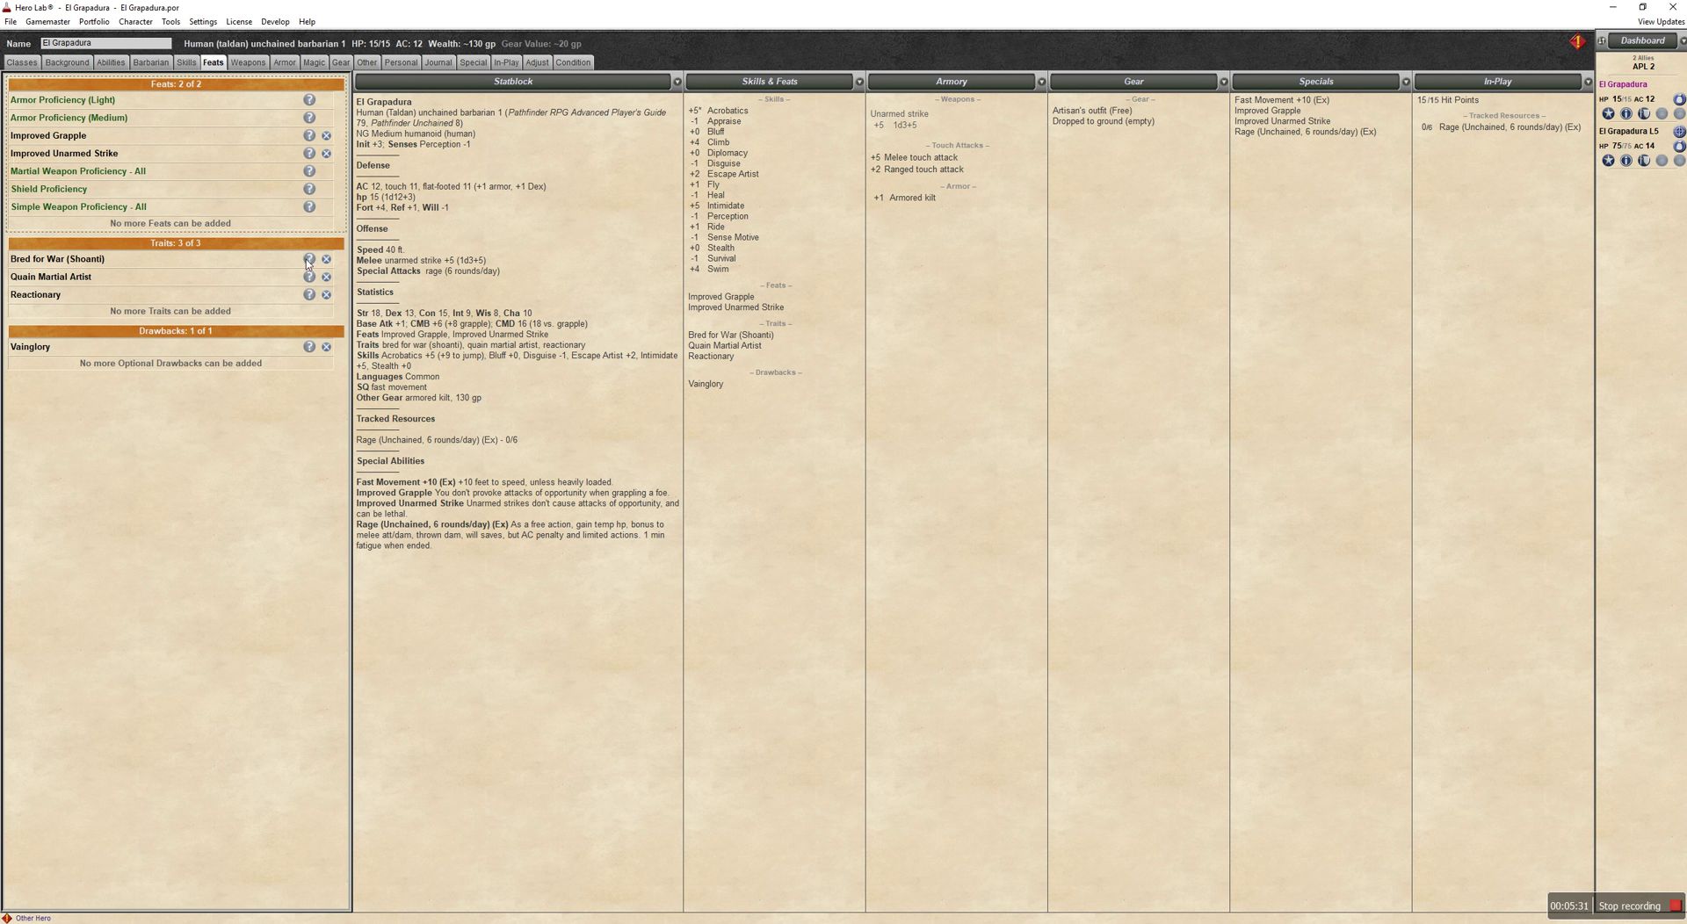
pyautogui.moveTo(310, 262)
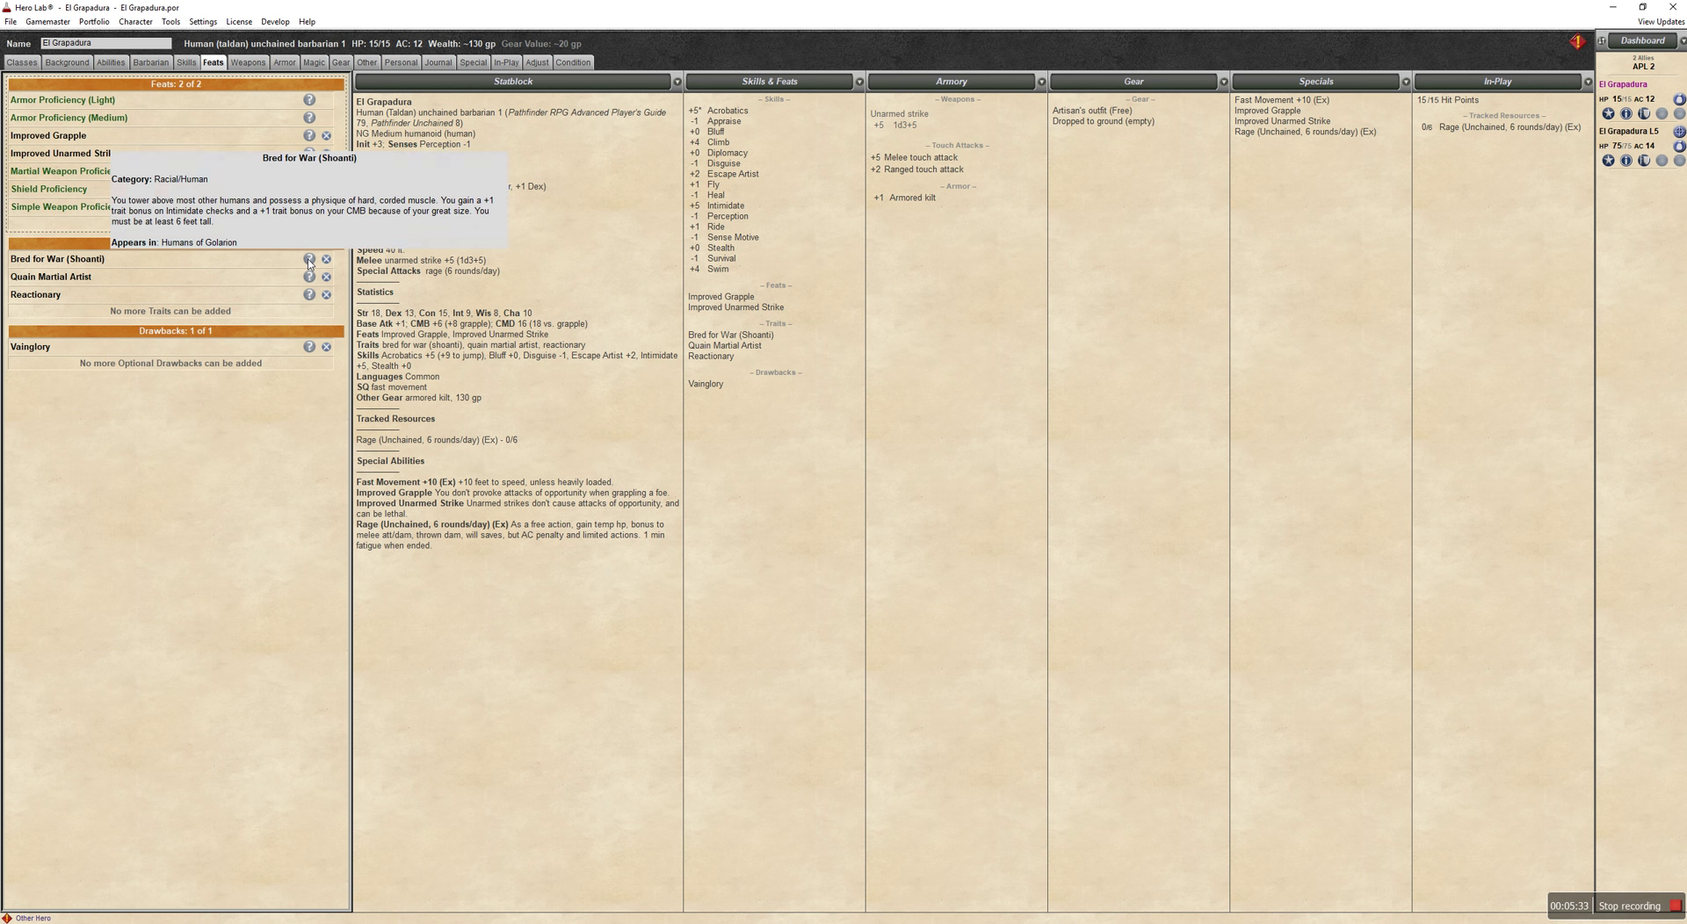
pyautogui.moveTo(307, 138)
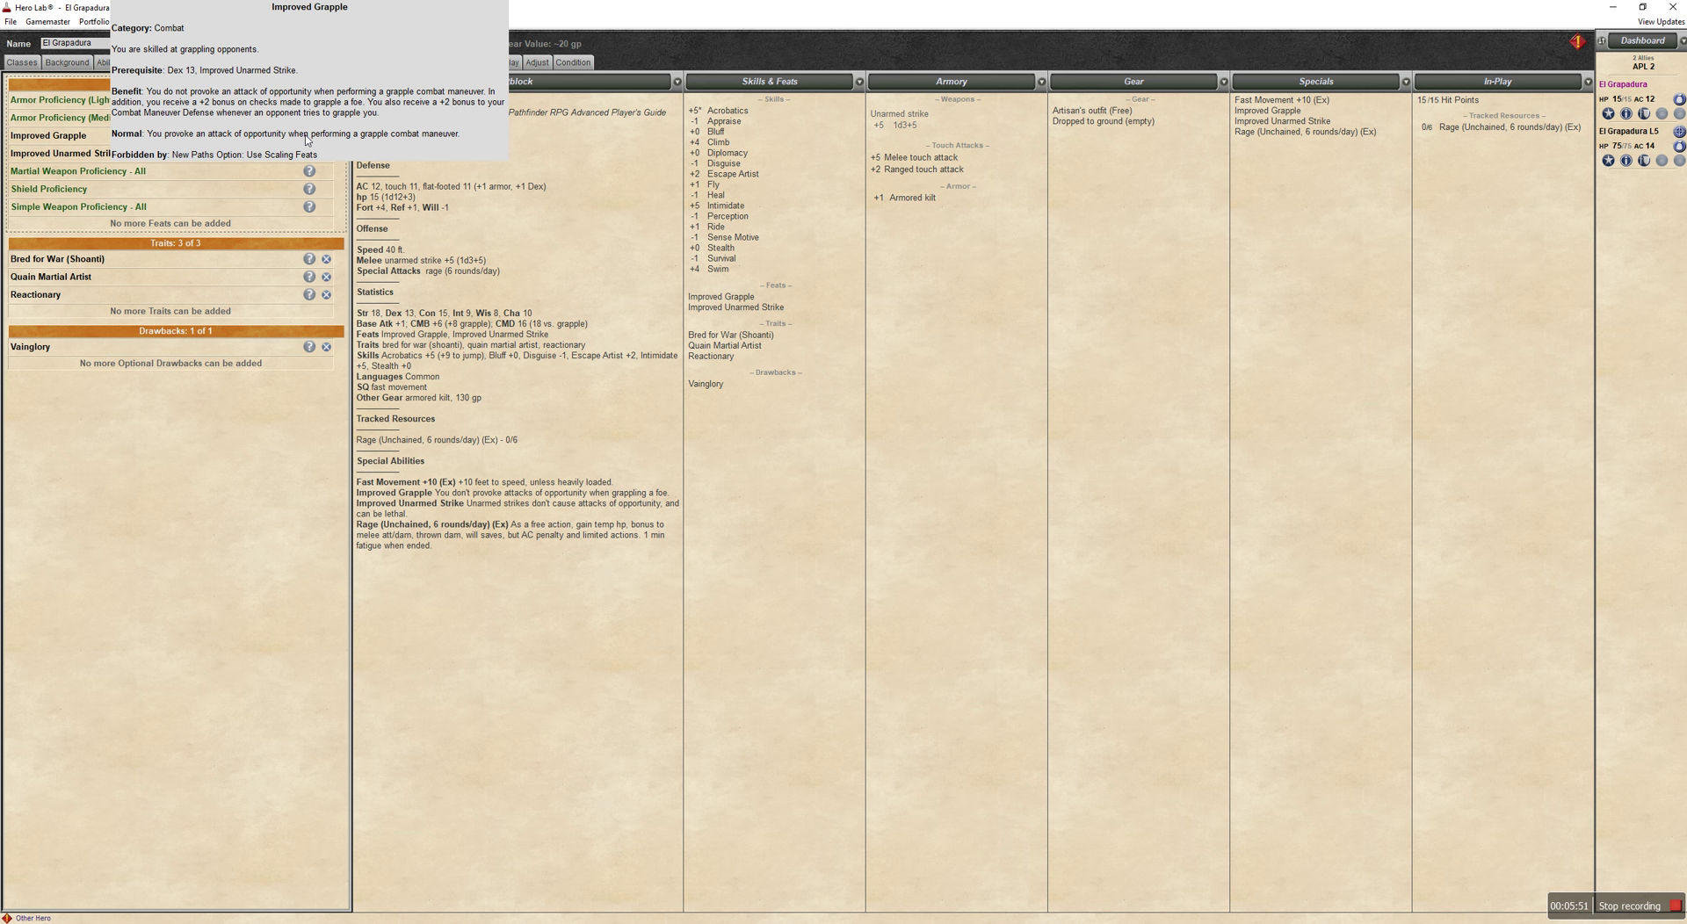
pyautogui.click(311, 261)
pyautogui.moveTo(313, 261)
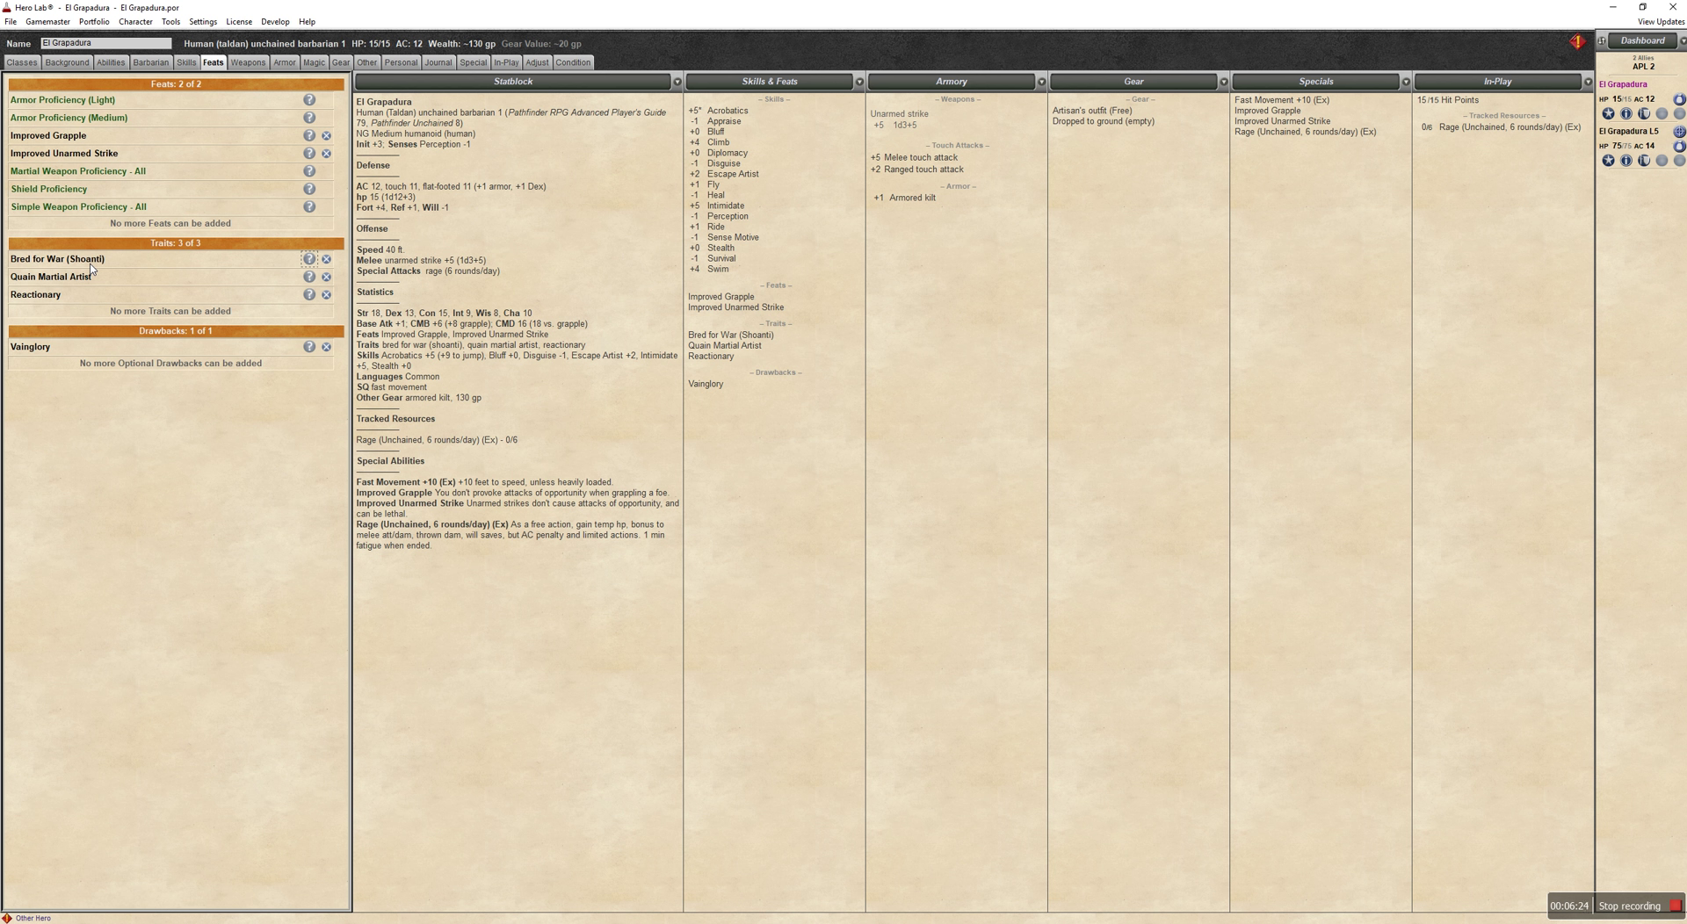
pyautogui.click(310, 278)
pyautogui.moveTo(306, 350)
pyautogui.moveTo(307, 297)
# Equip the unarmed strike as a double weapon in place of the primary hand and inspect its damage bonus calculation.
pyautogui.click(237, 68)
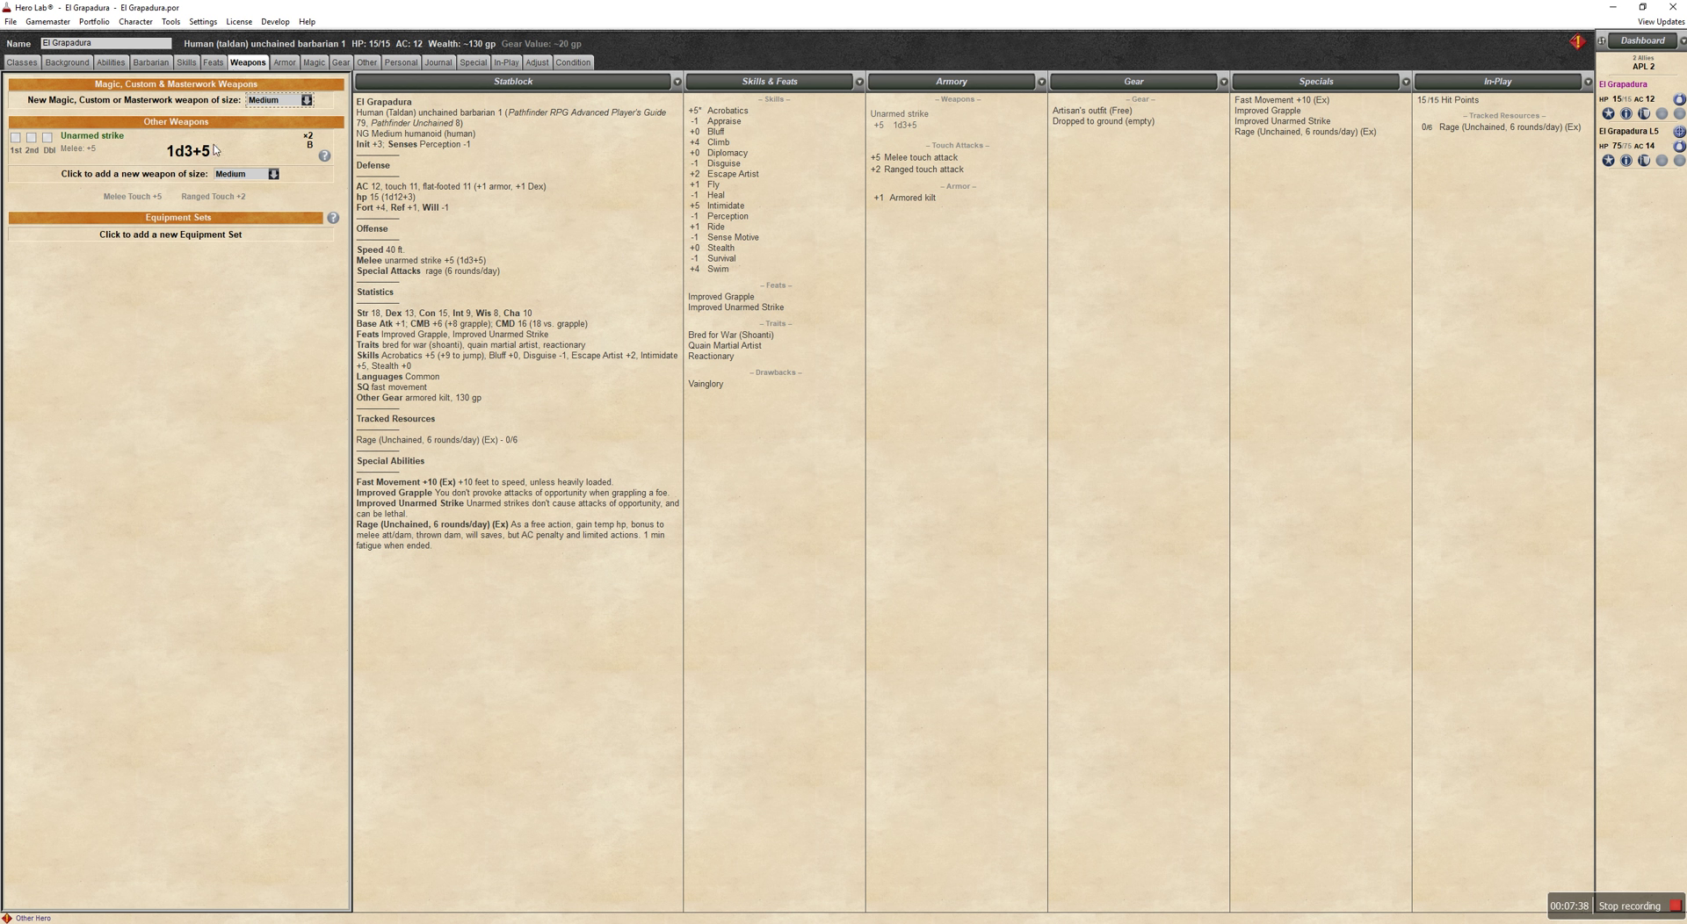
pyautogui.moveTo(177, 157)
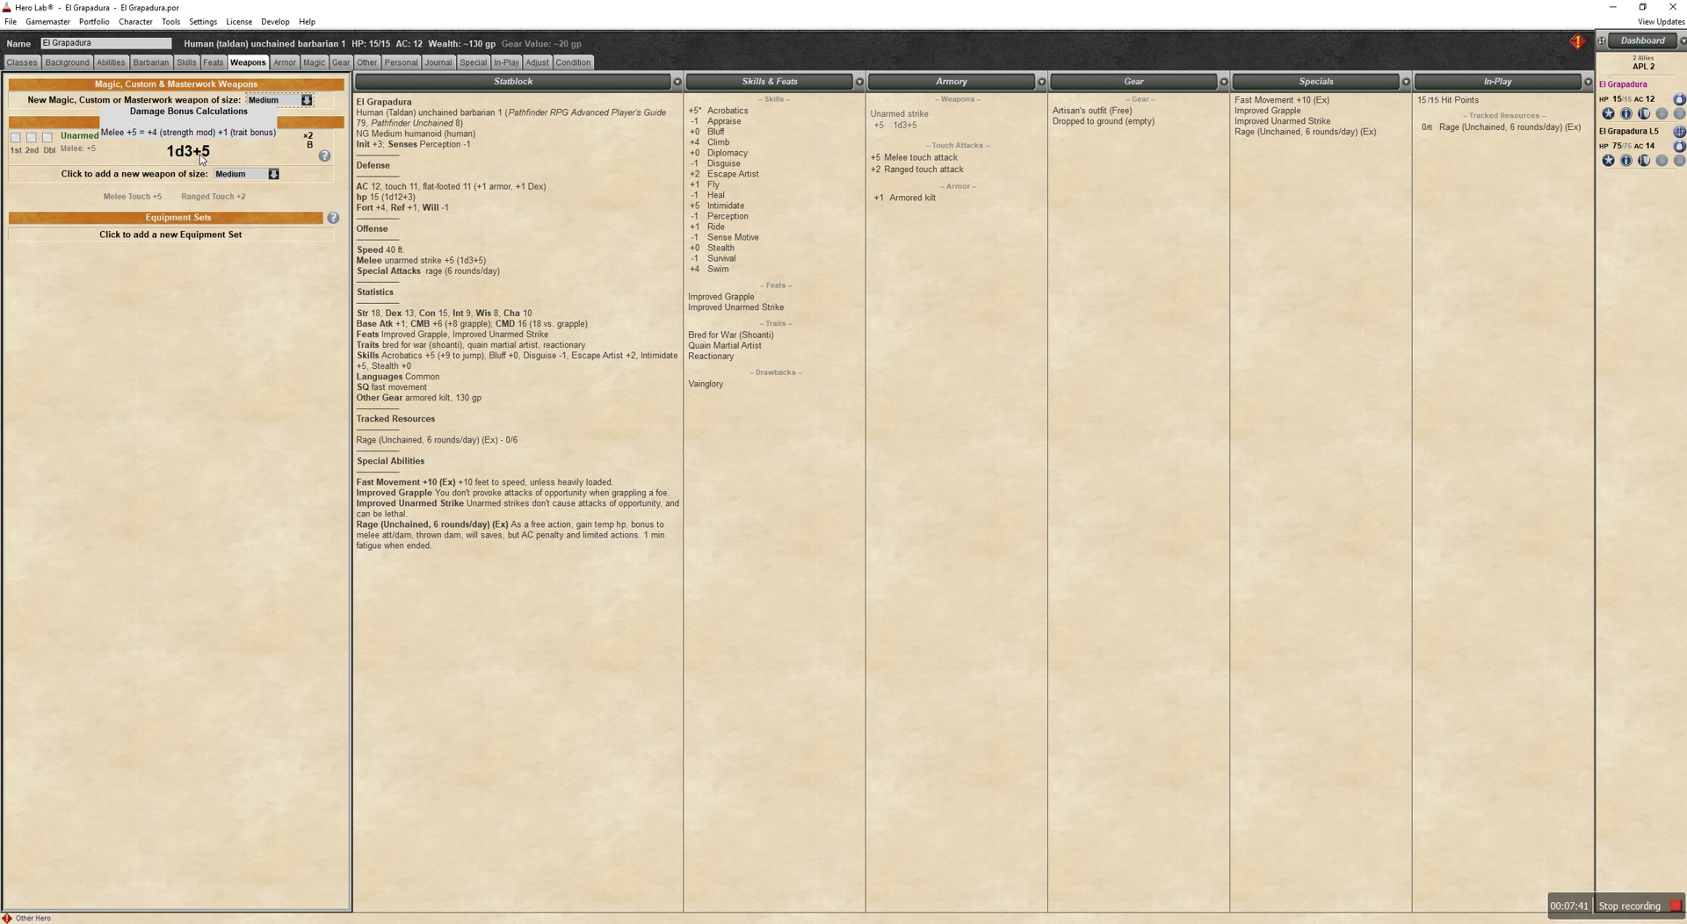
pyautogui.click(15, 138)
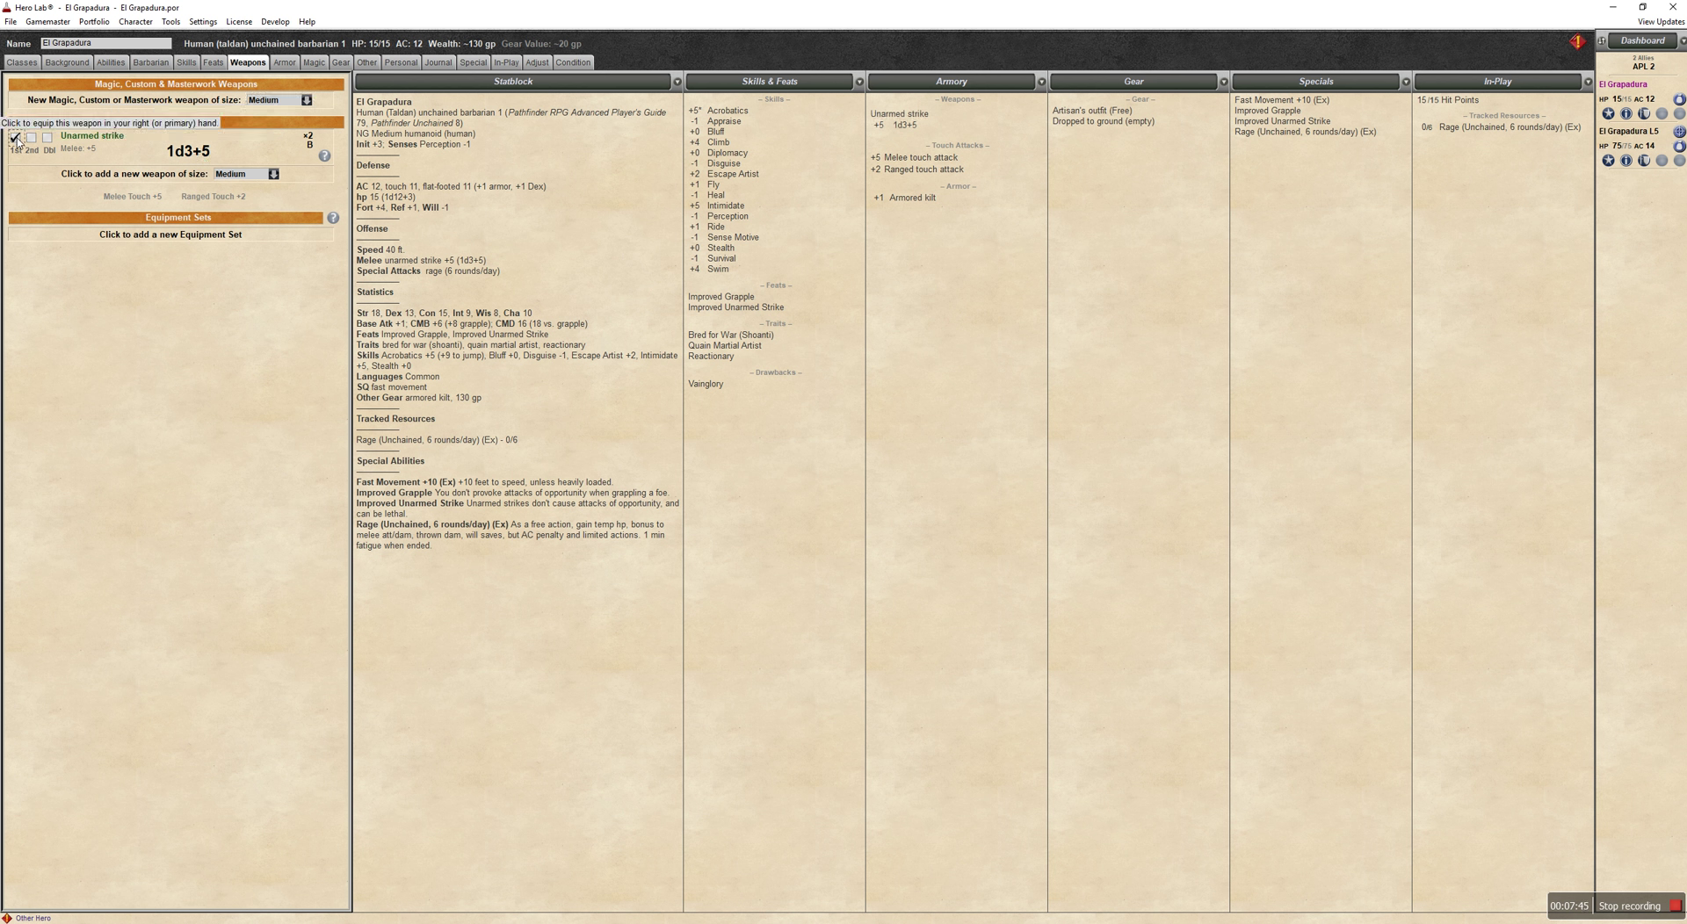
pyautogui.click(47, 137)
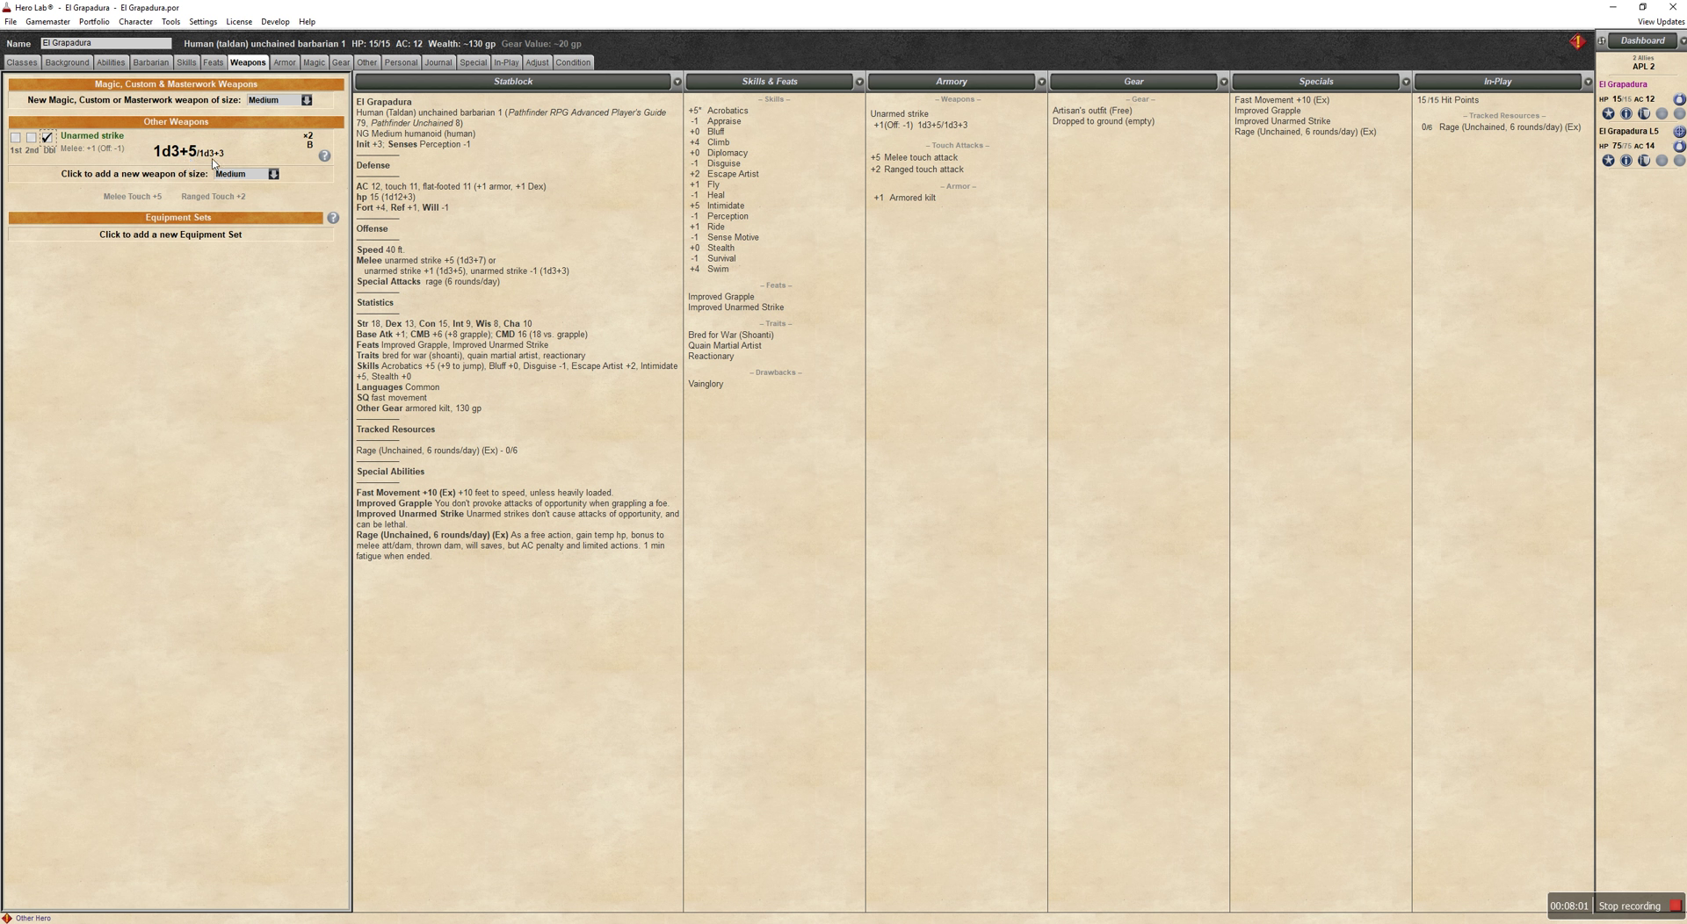
pyautogui.moveTo(215, 163)
pyautogui.moveTo(325, 165)
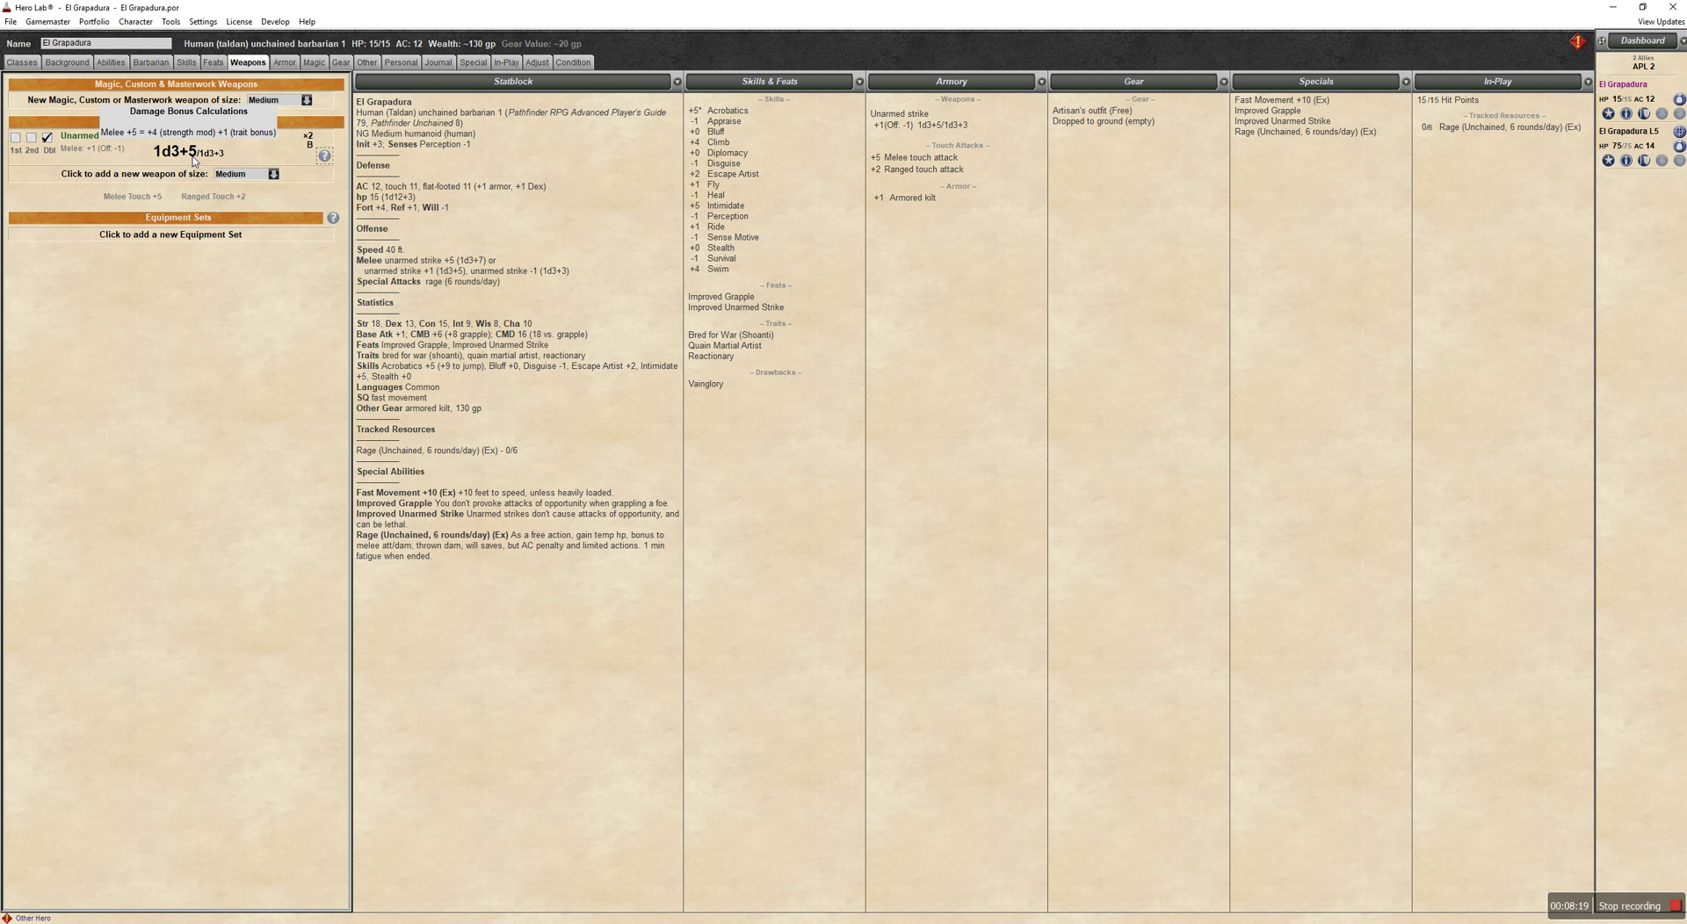
pyautogui.click(47, 138)
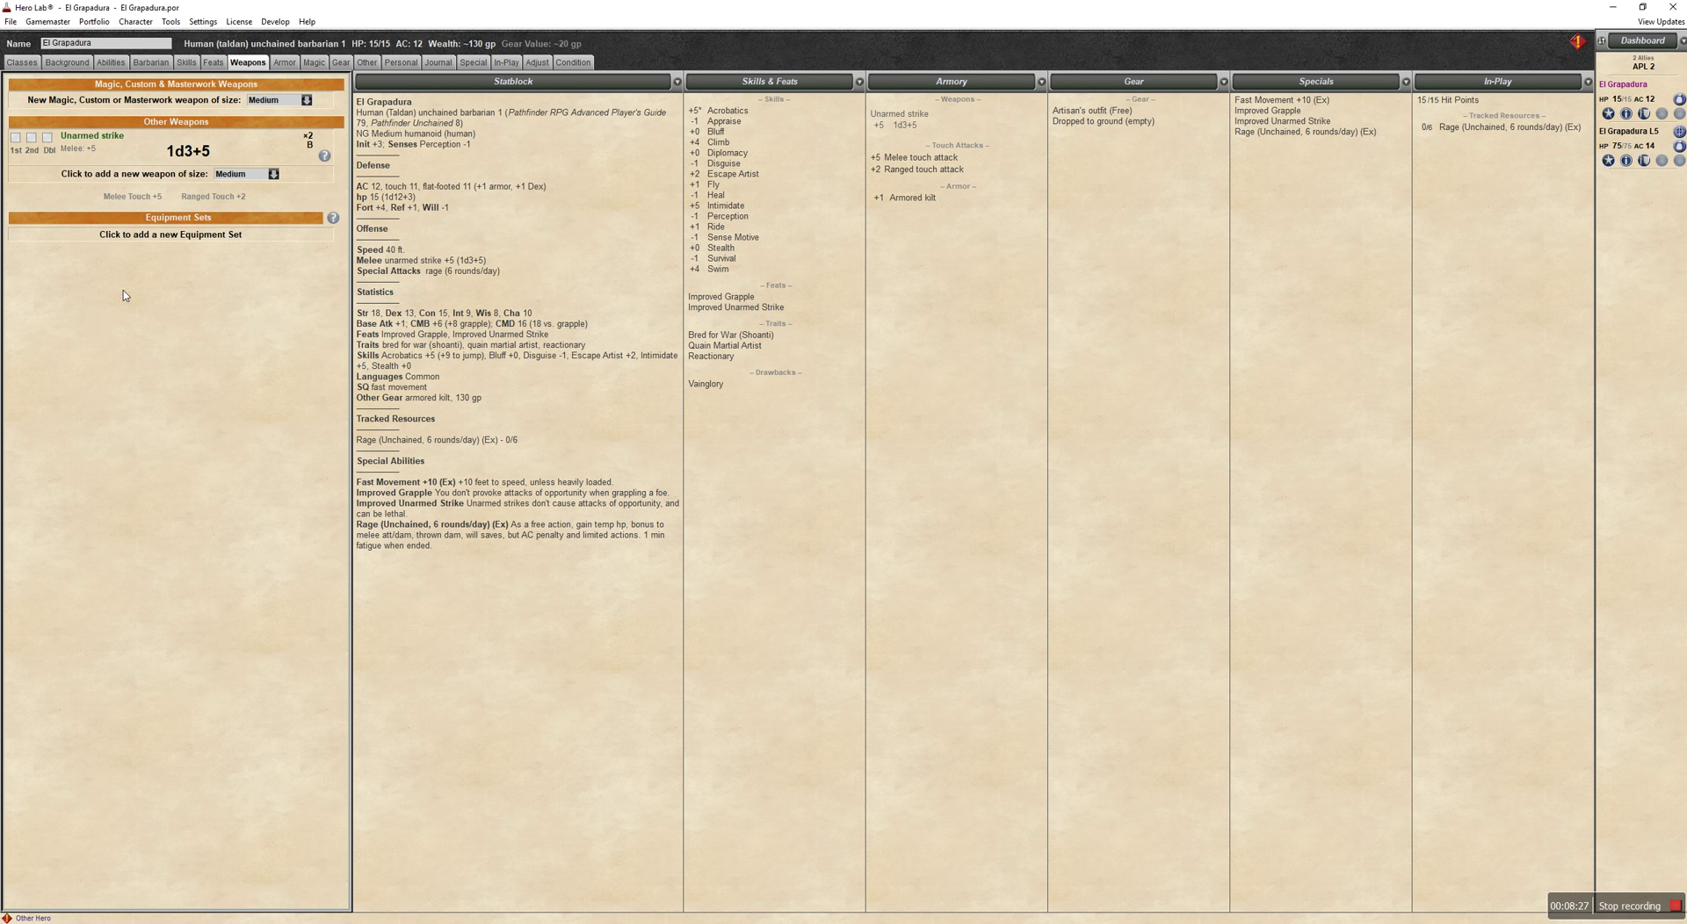
pyautogui.click(46, 138)
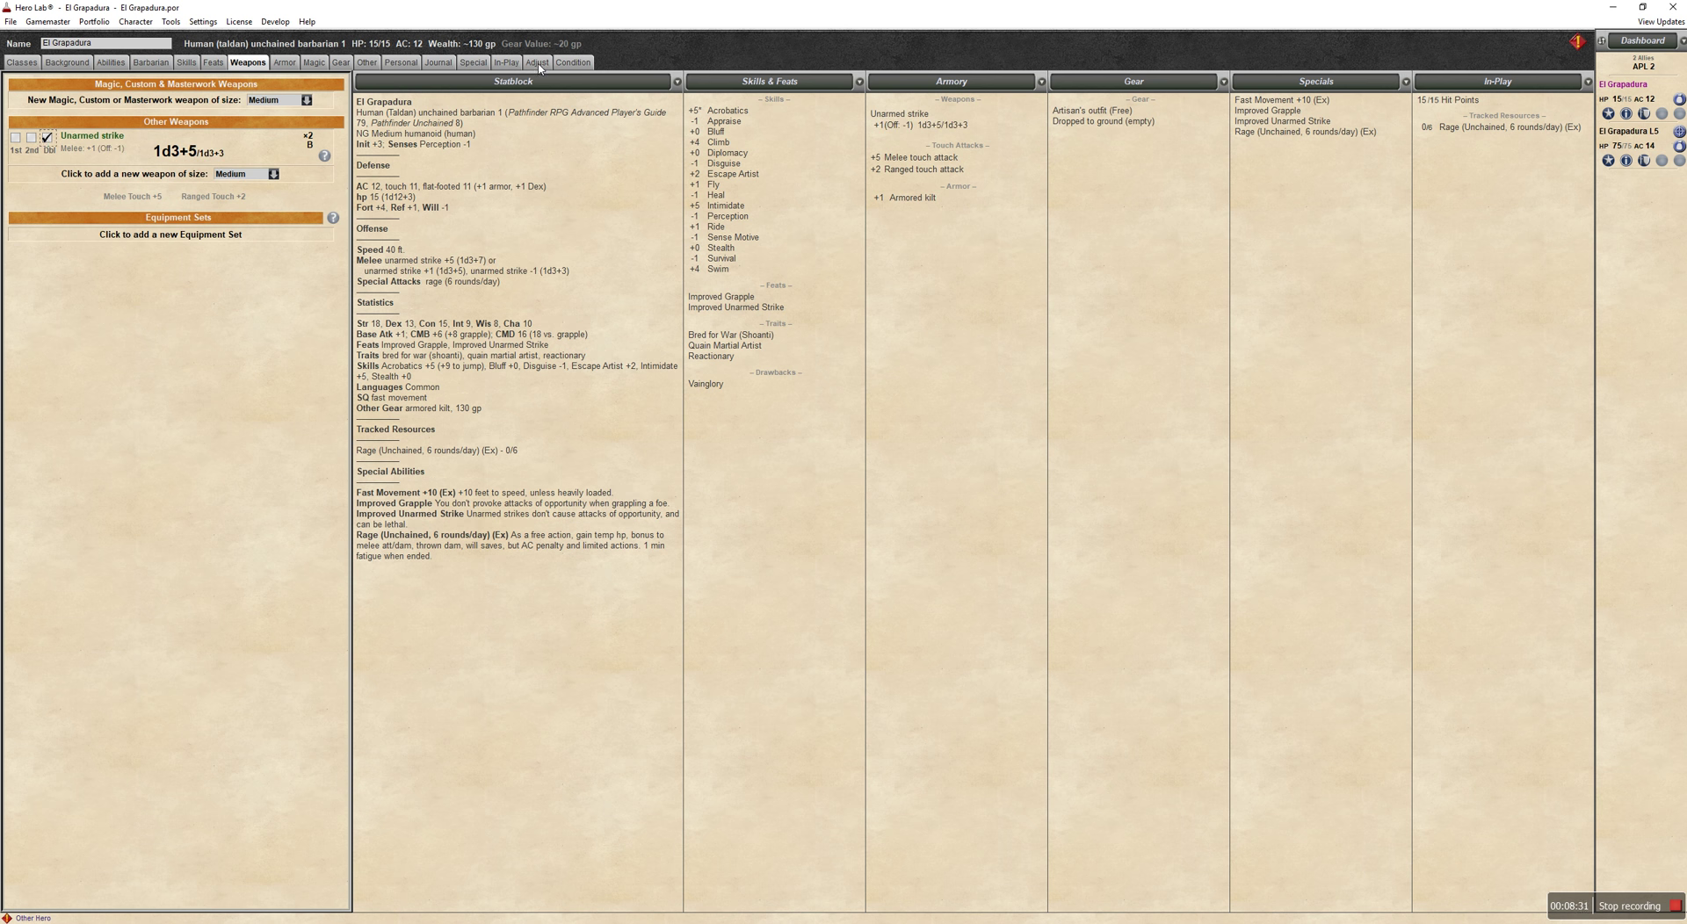
# Activate Raging and check how it affects the unarmed strike's attack and damage.
pyautogui.click(506, 62)
pyautogui.click(17, 274)
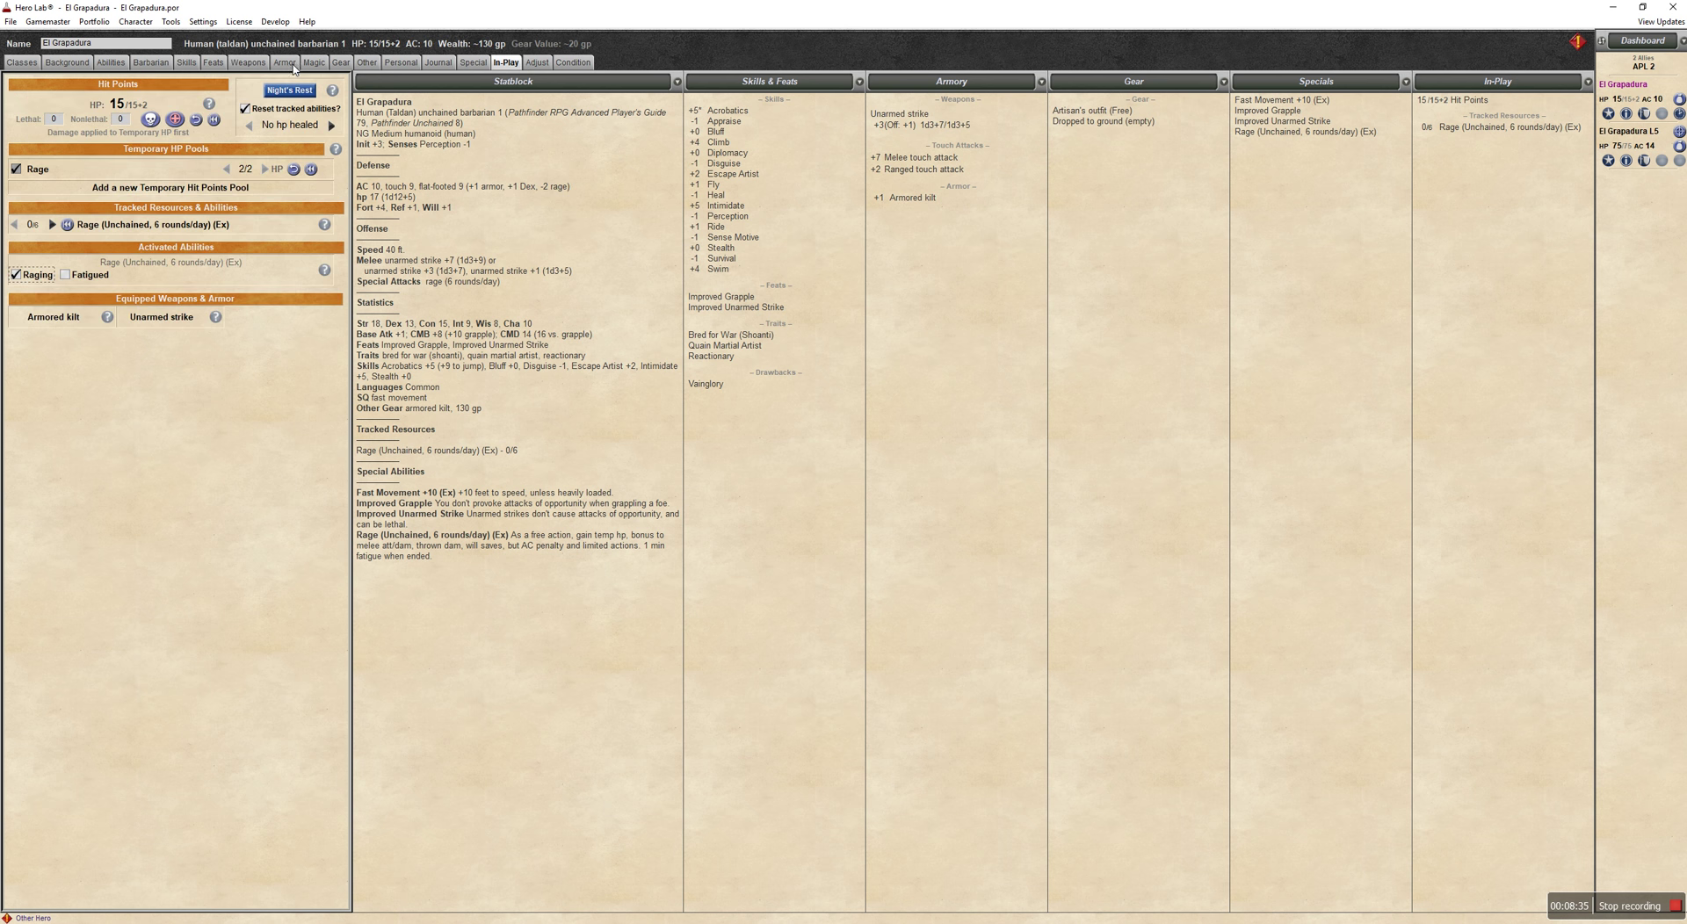
pyautogui.click(250, 65)
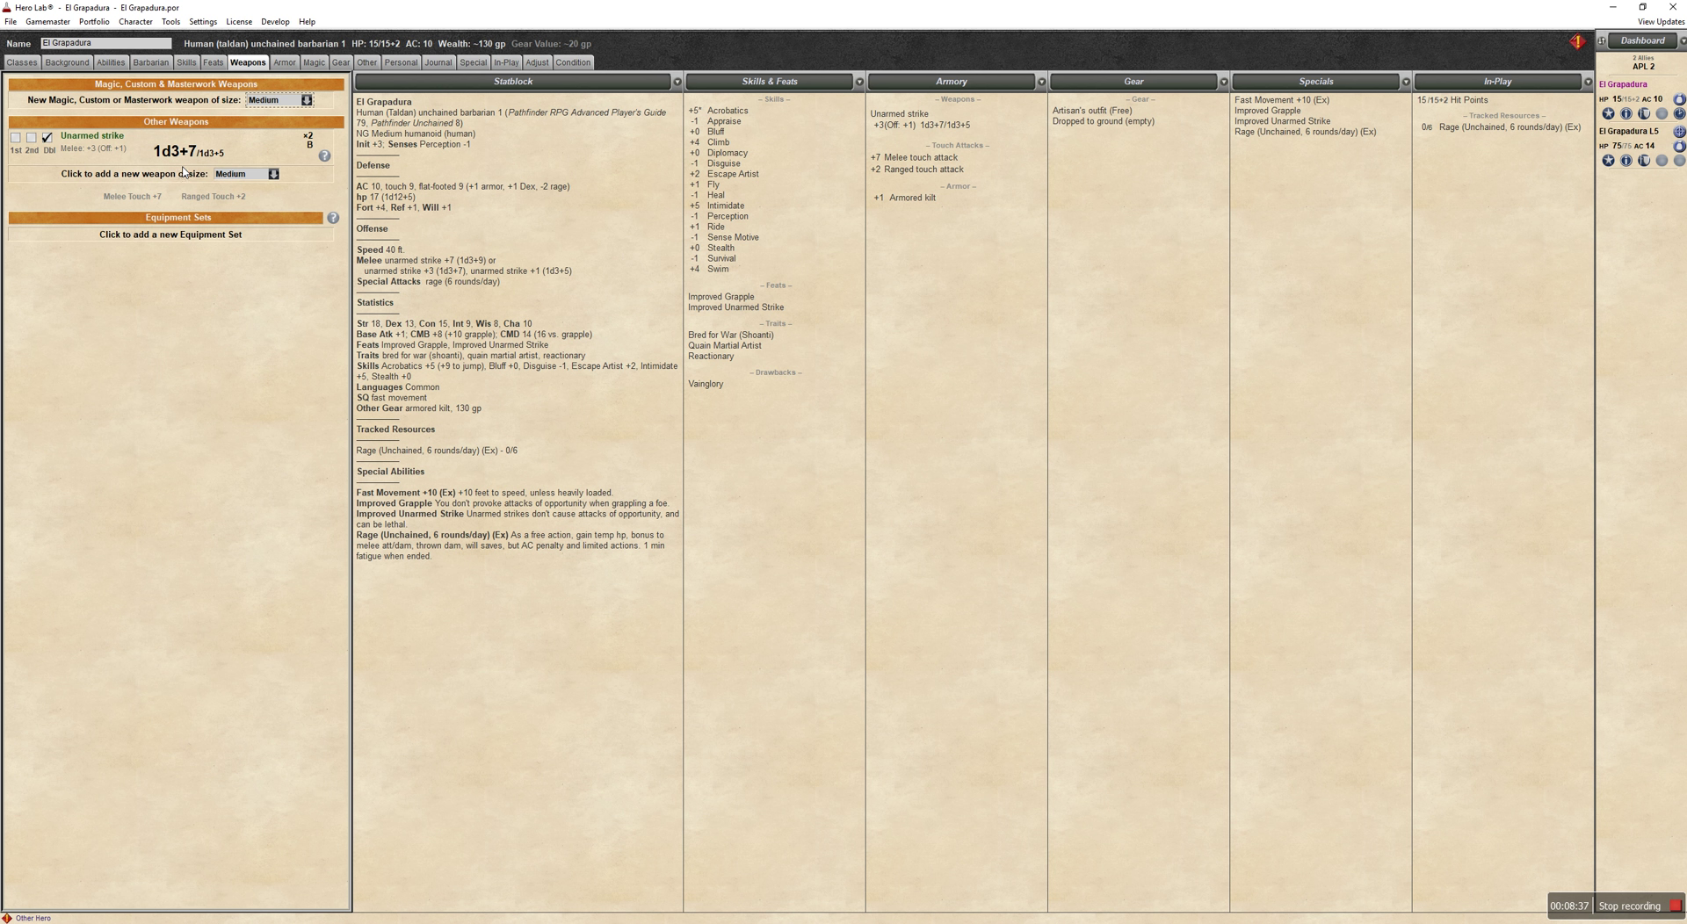
pyautogui.moveTo(90, 156)
# Switch the unarmed strike from double weapon to the primary hand only and inspect its damage.
pyautogui.click(47, 138)
pyautogui.click(15, 138)
pyautogui.moveTo(195, 160)
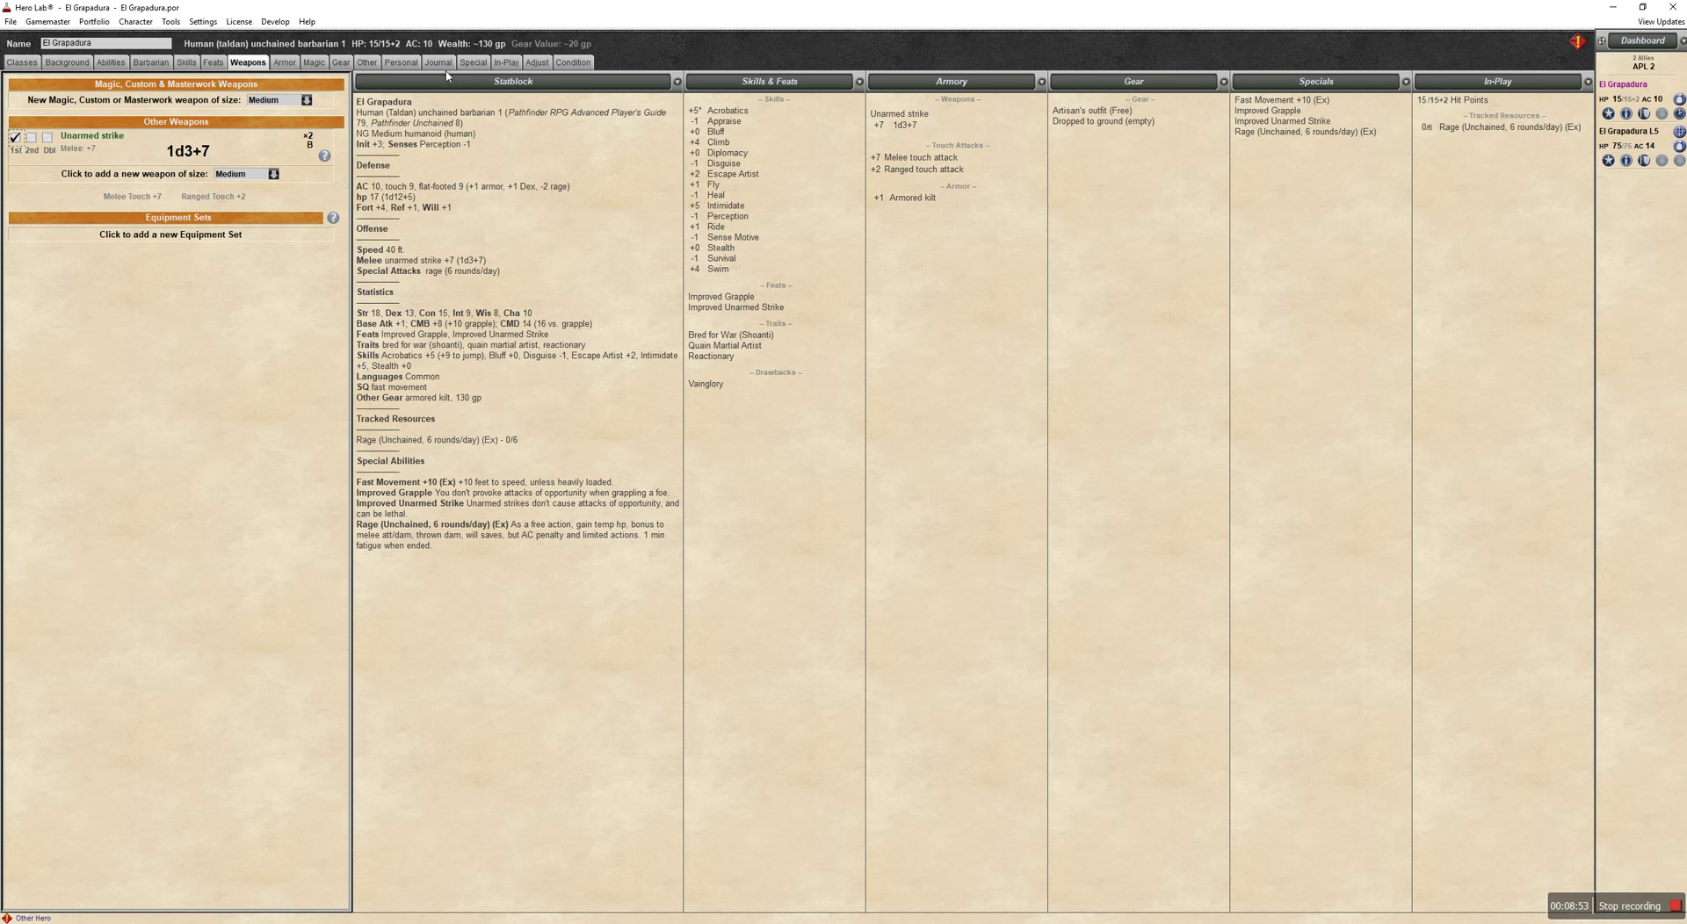
# Deactivate Raging and view the description of the unchained Rage ability.
pyautogui.click(504, 63)
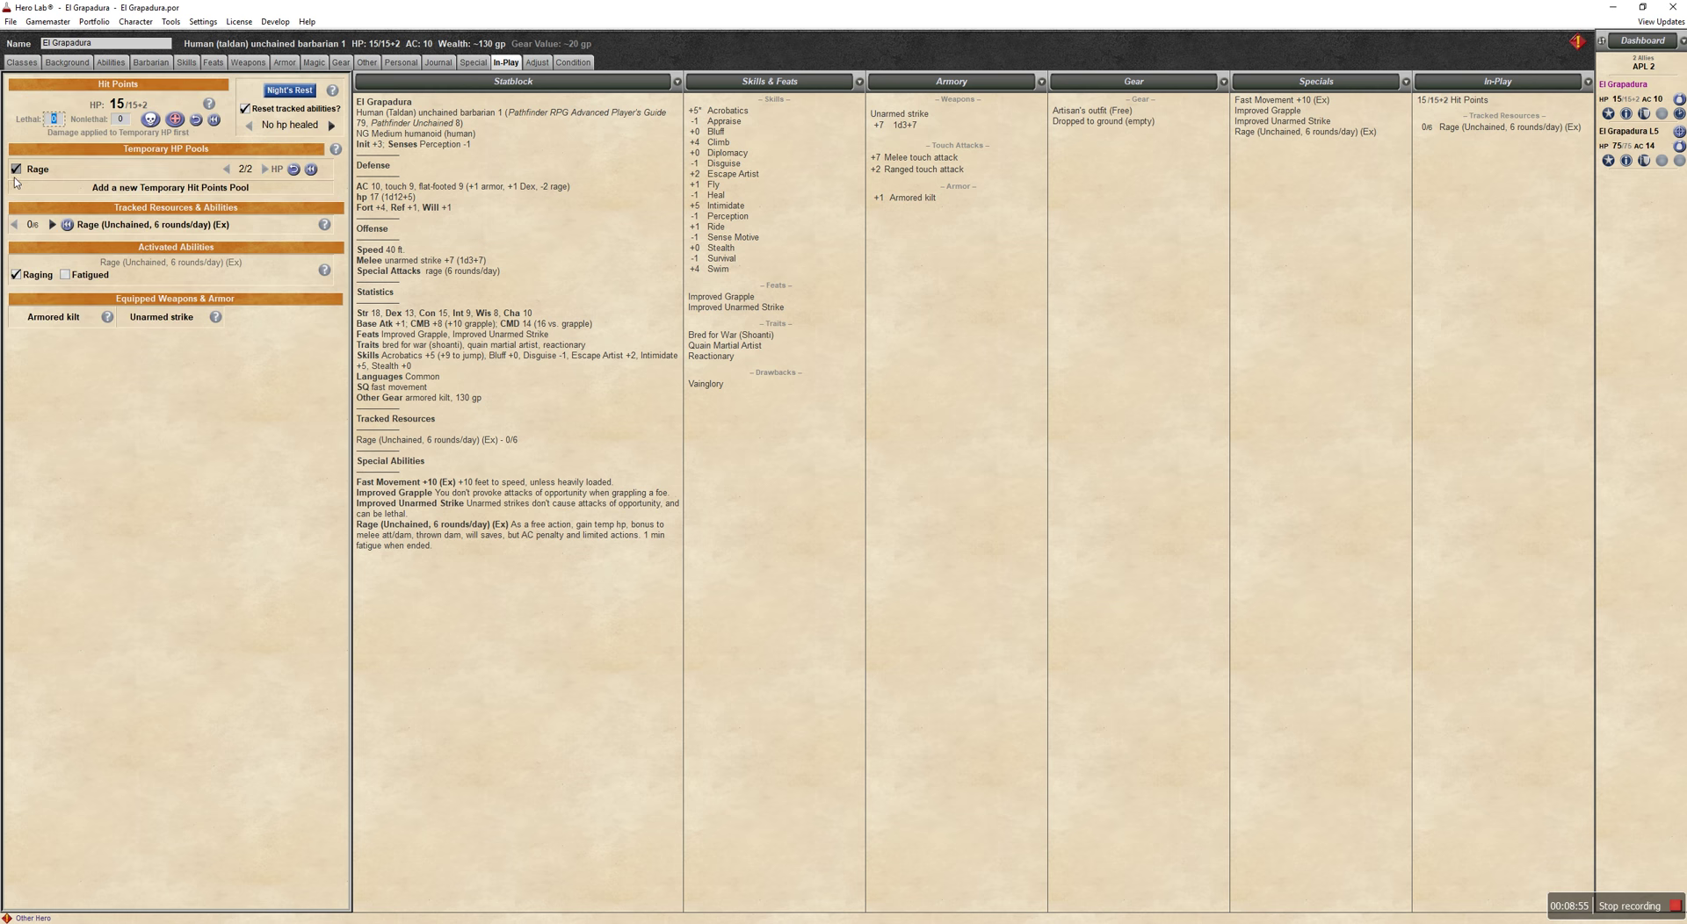
pyautogui.click(16, 271)
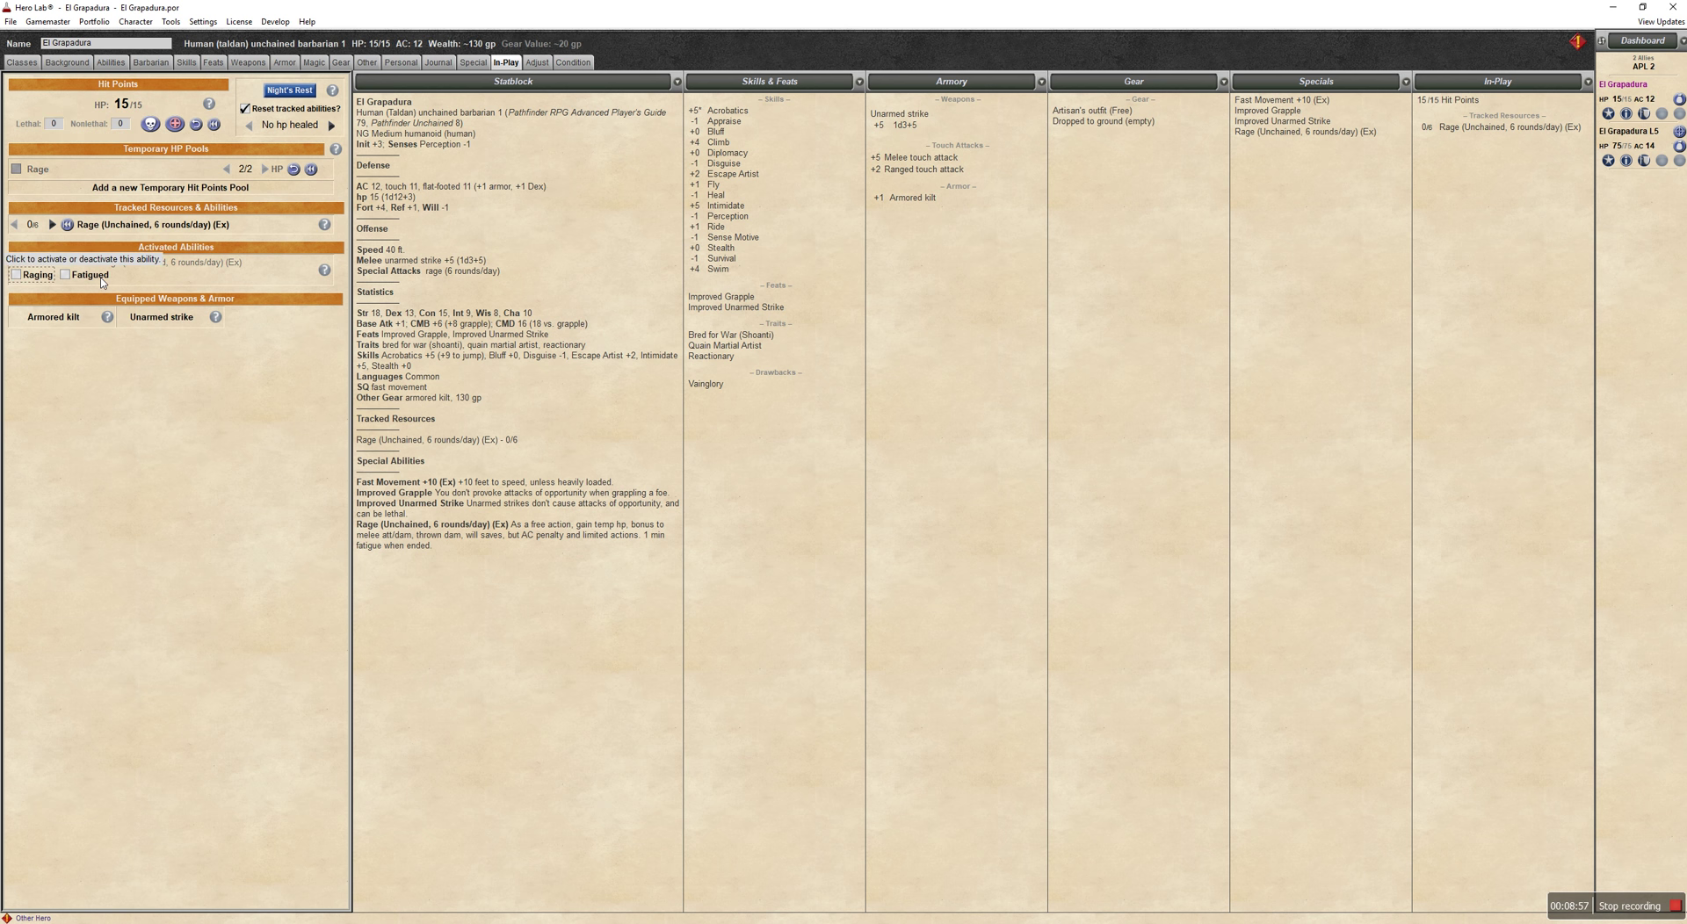
pyautogui.moveTo(325, 272)
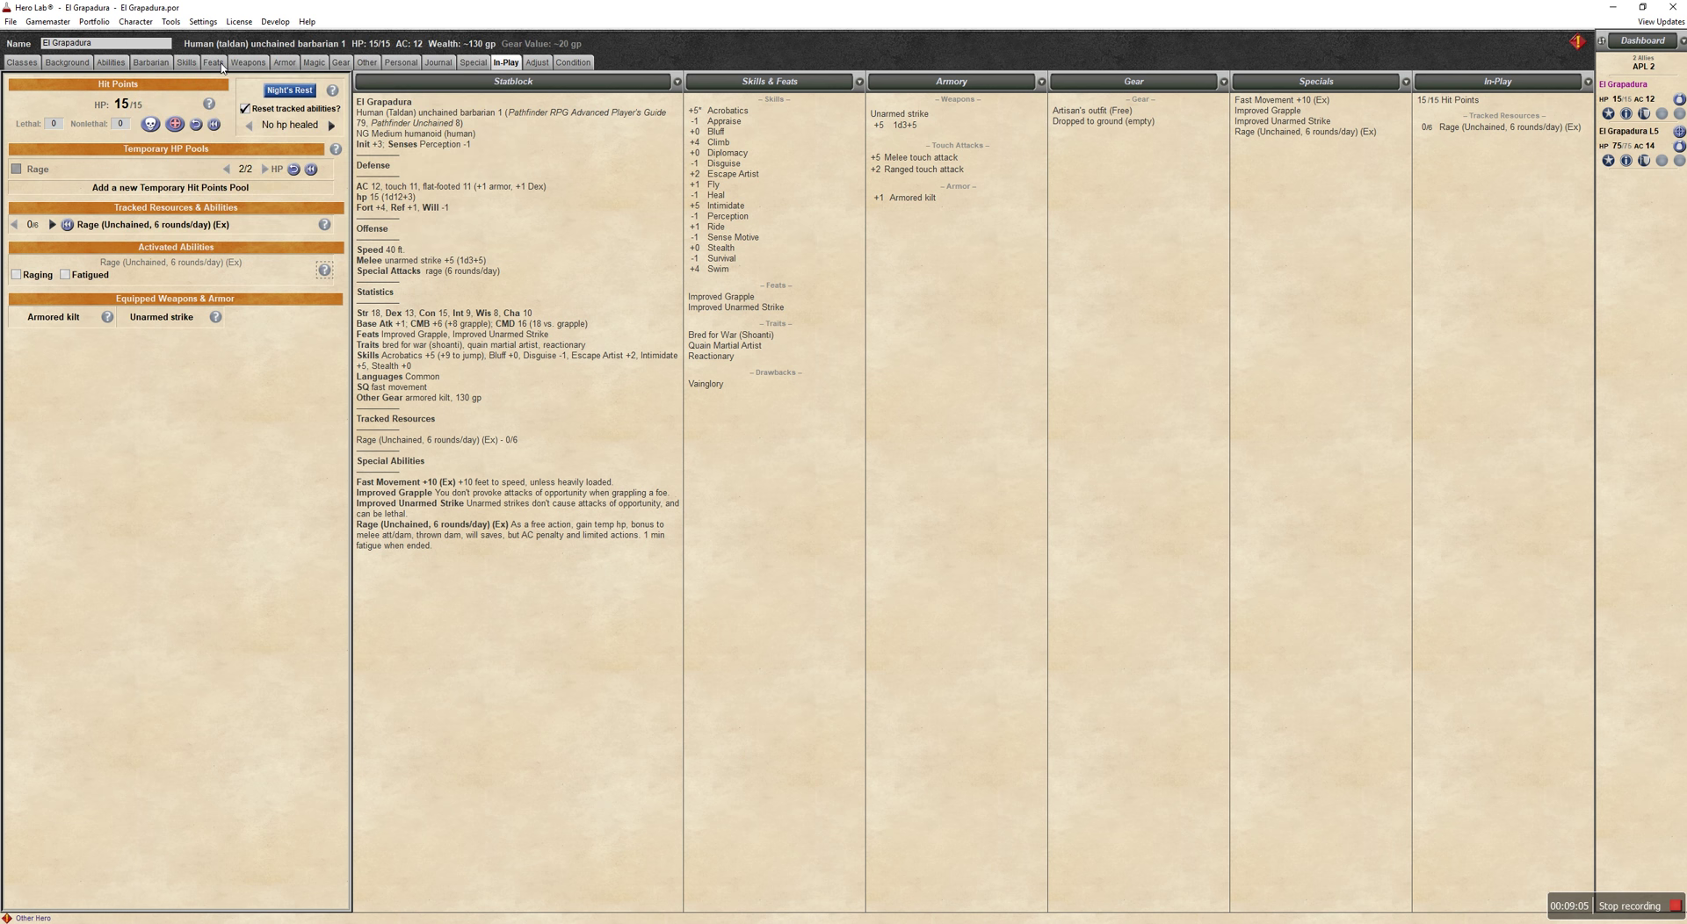
# Review the character's feats, weapons, equipped armor and magic items.
pyautogui.click(213, 62)
pyautogui.click(246, 63)
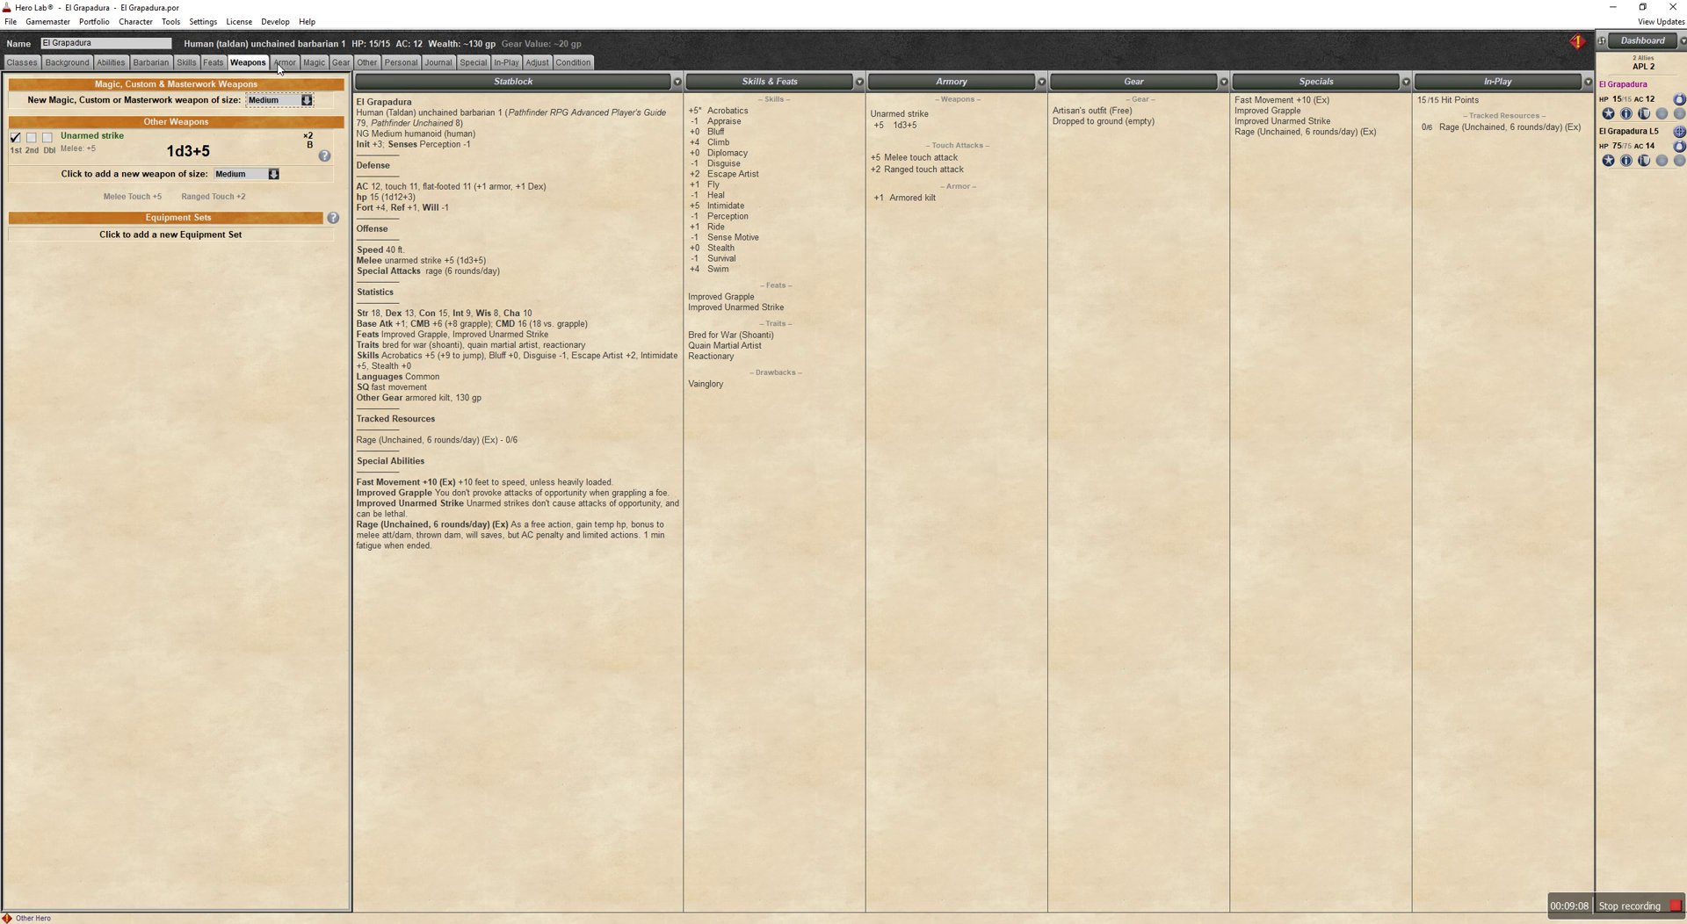
pyautogui.click(282, 64)
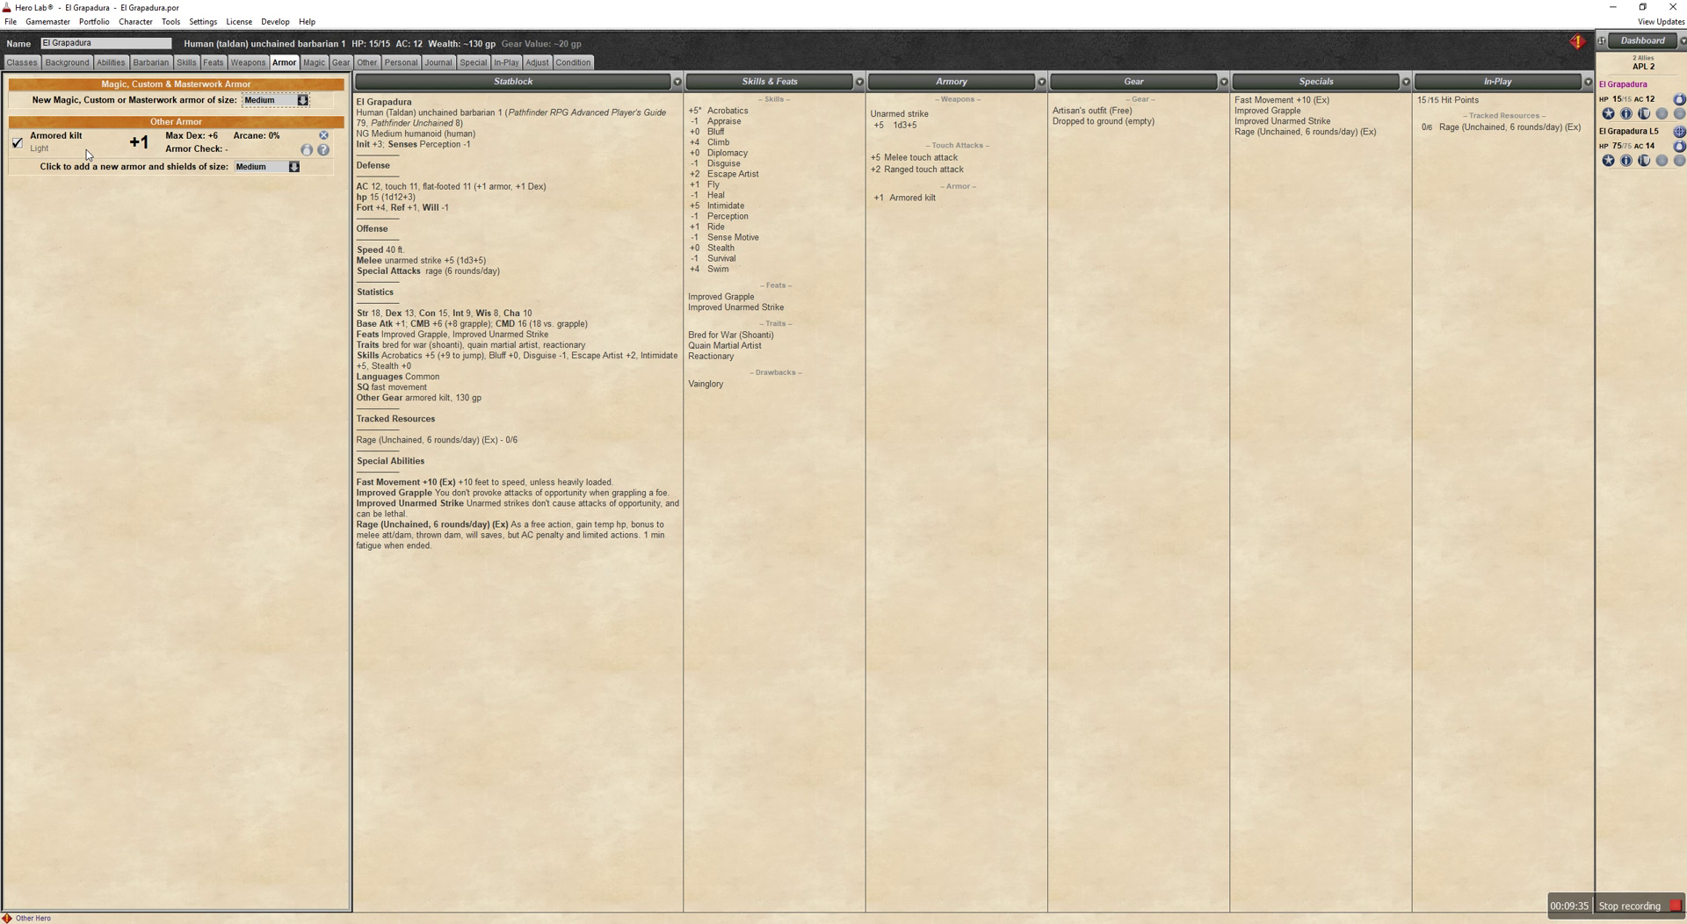
pyautogui.click(313, 63)
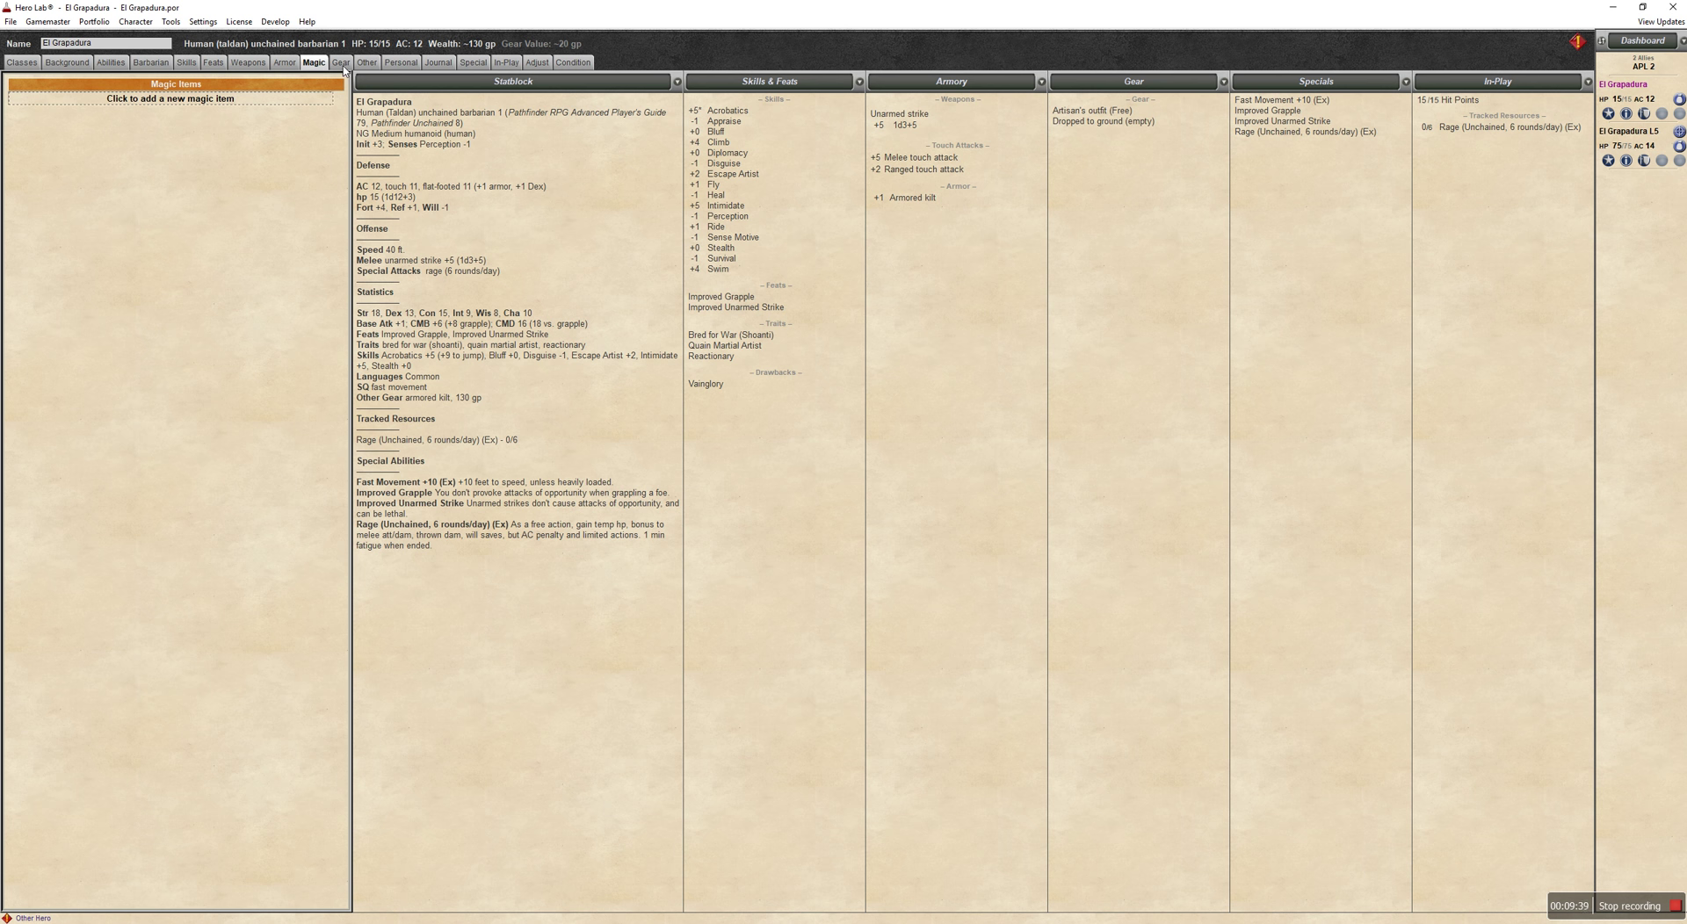
# Change the character's free clothing to the Monk's outfit.
pyautogui.click(342, 67)
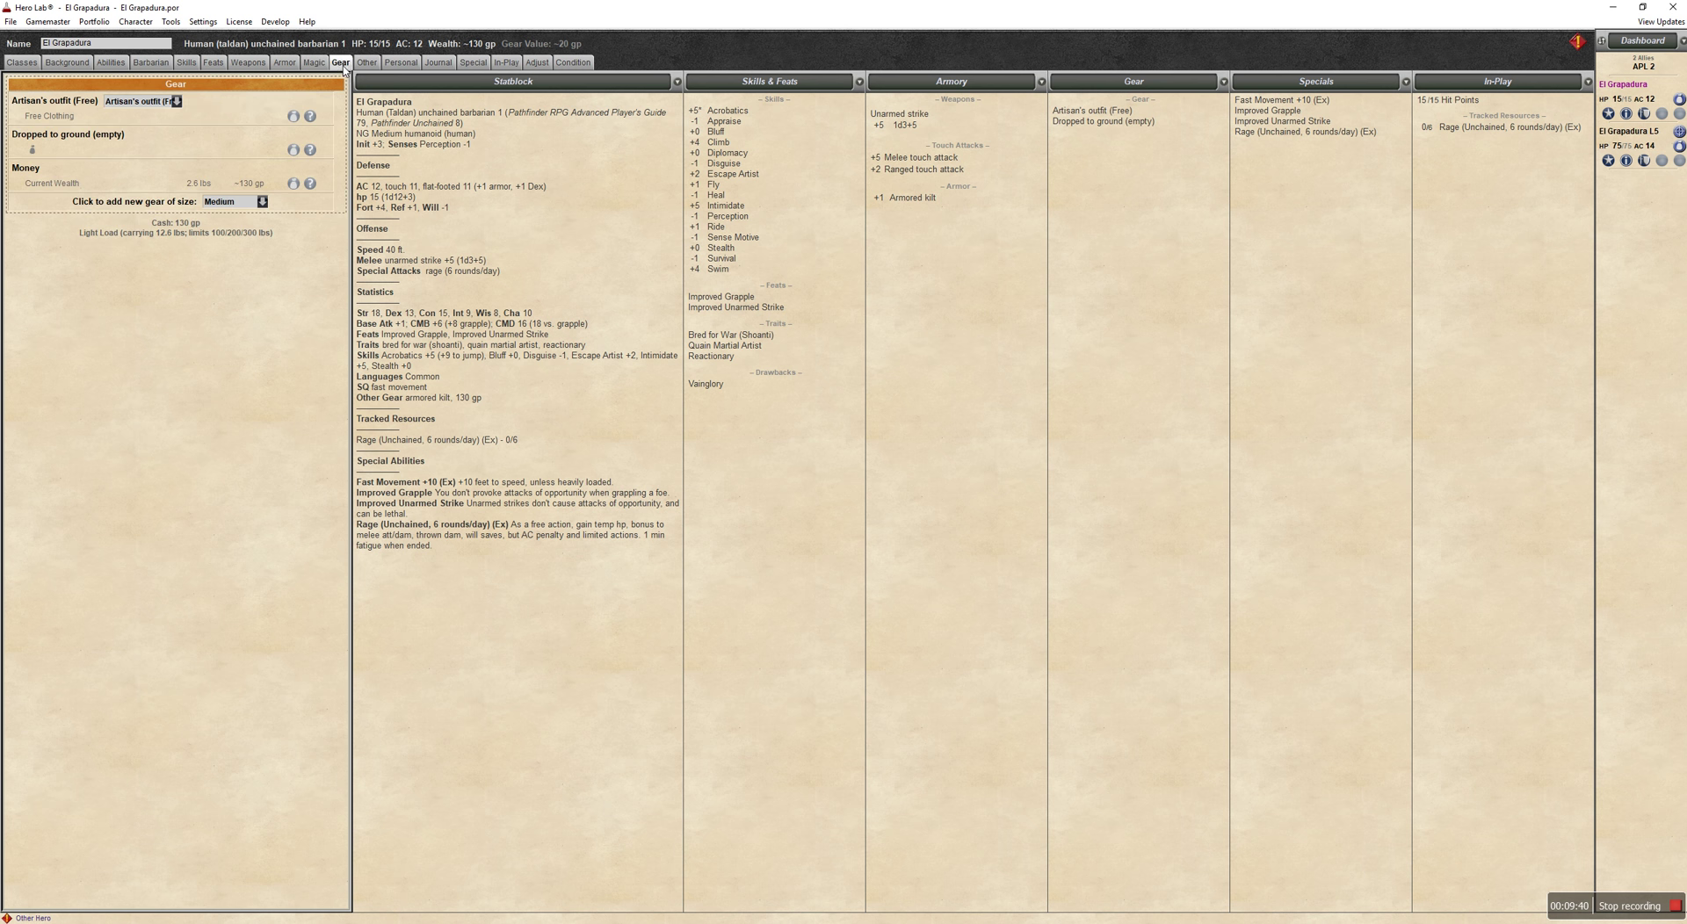
pyautogui.click(166, 102)
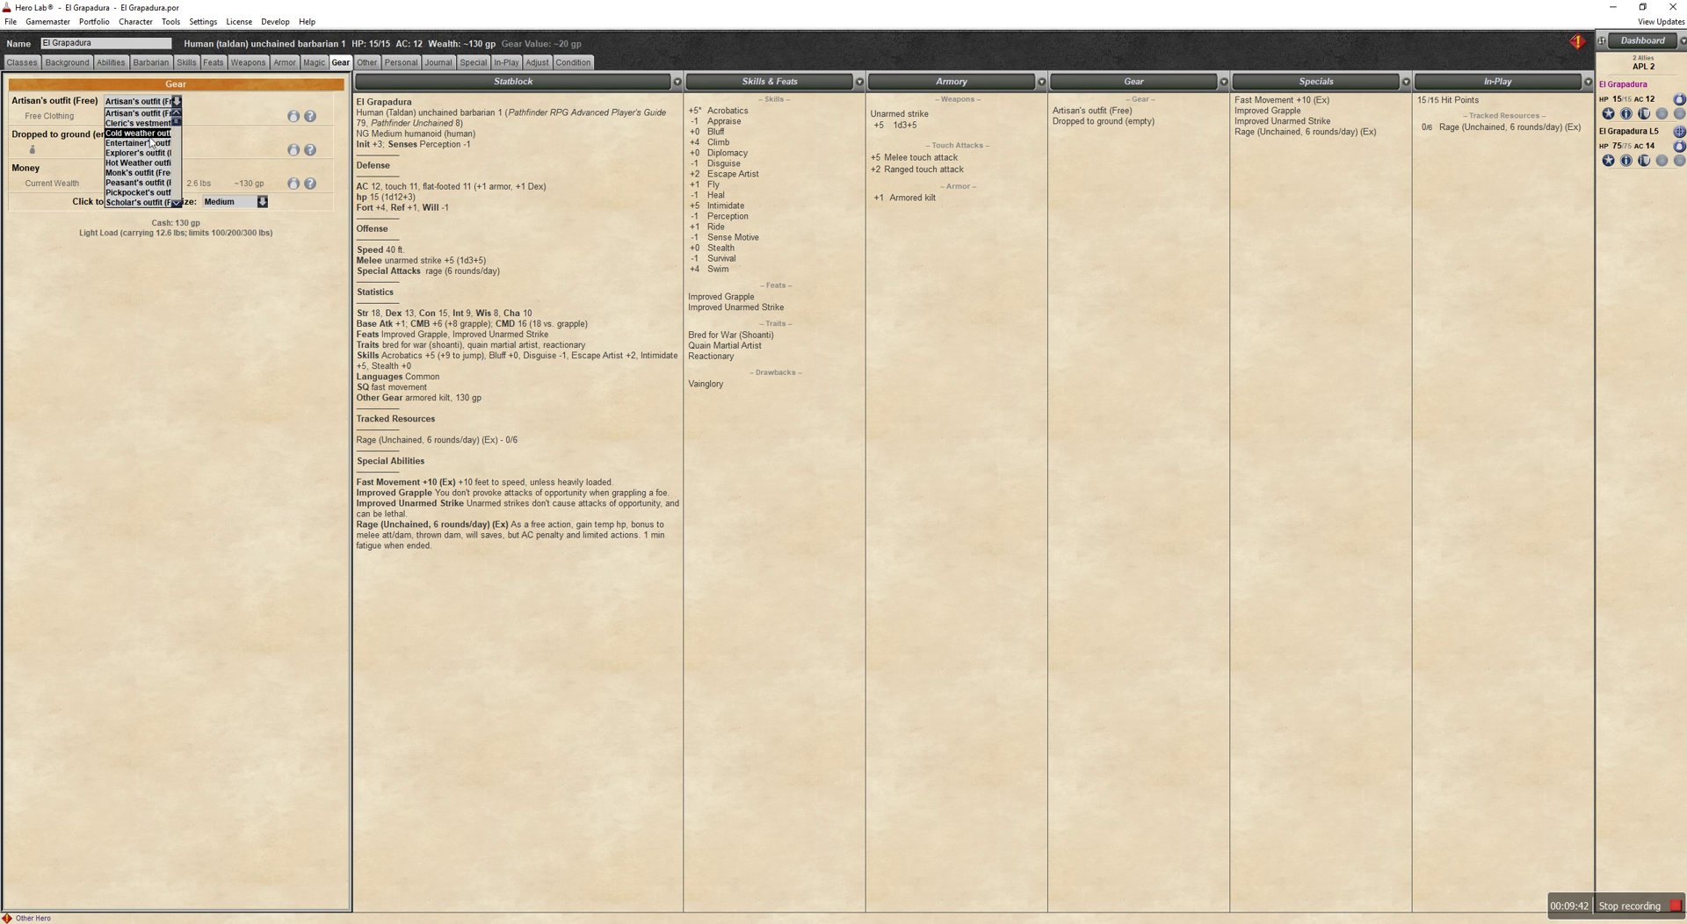
pyautogui.click(146, 172)
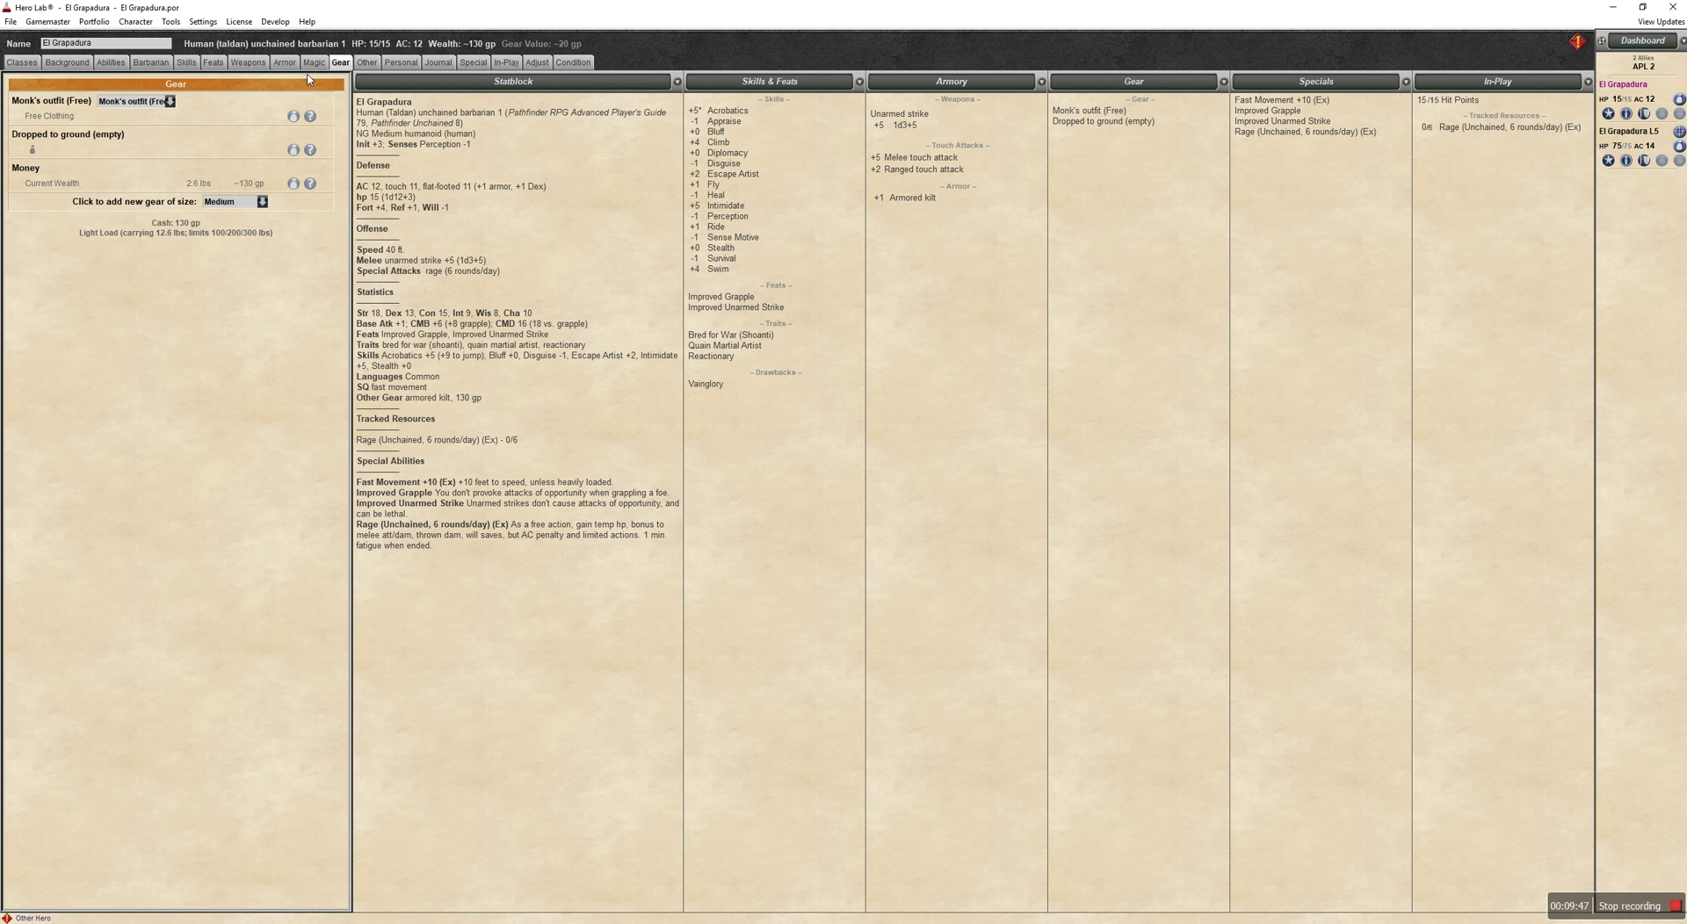
# Review the character's personal details, journal, special abilities, in-play trackers and adjustments.
pyautogui.click(365, 63)
pyautogui.click(401, 63)
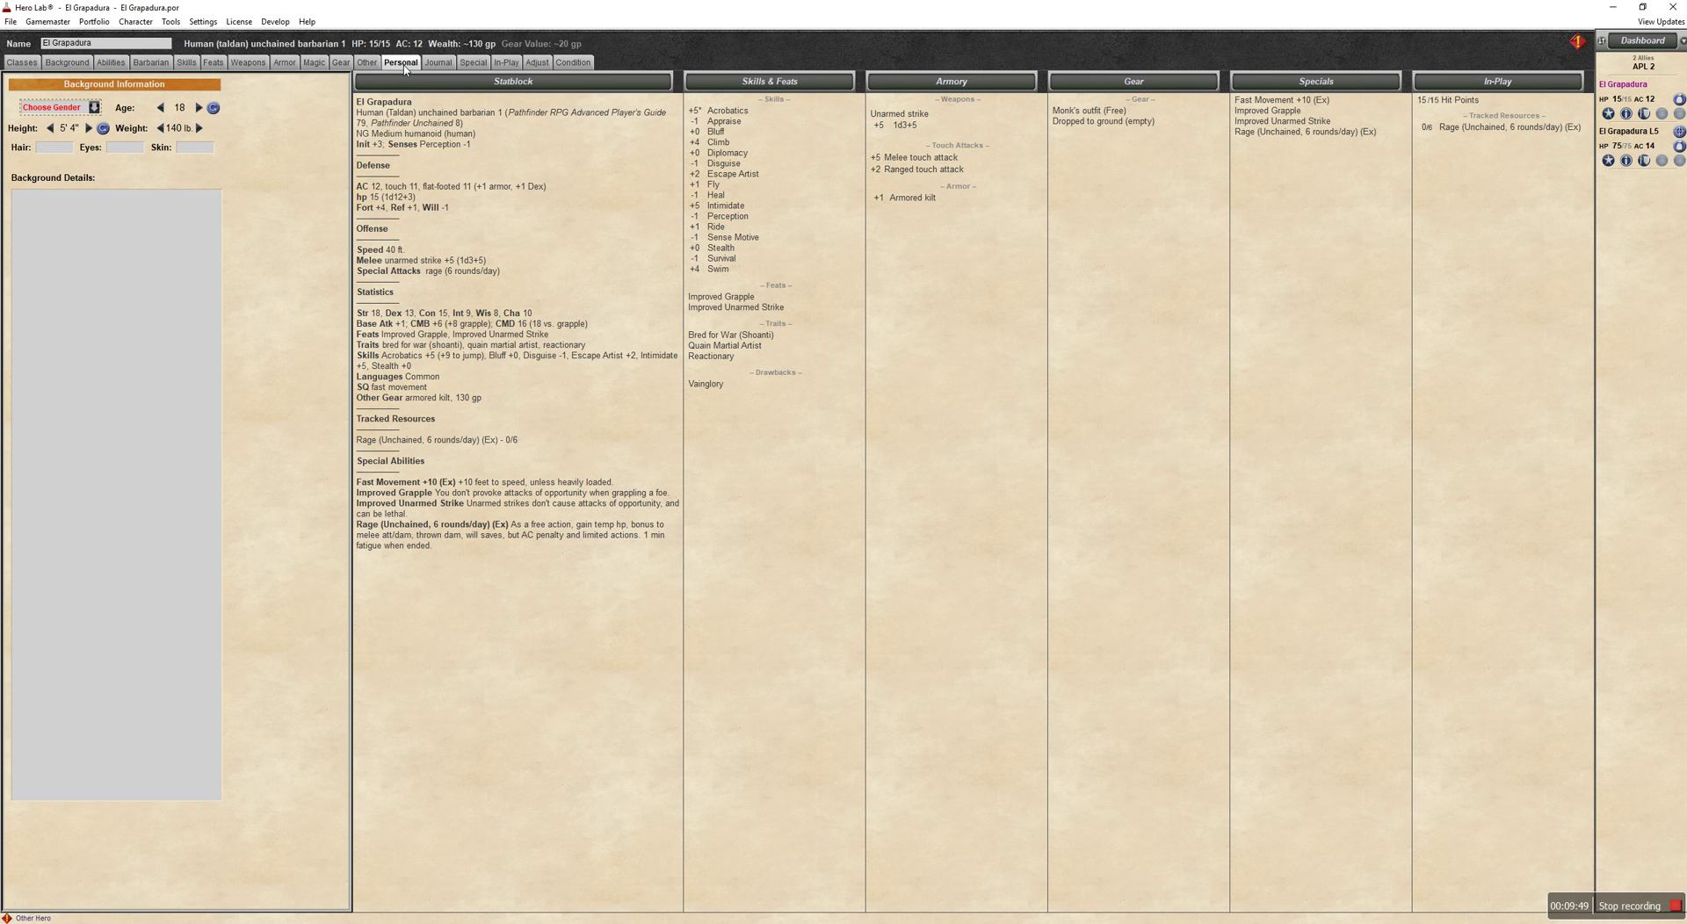
pyautogui.click(444, 64)
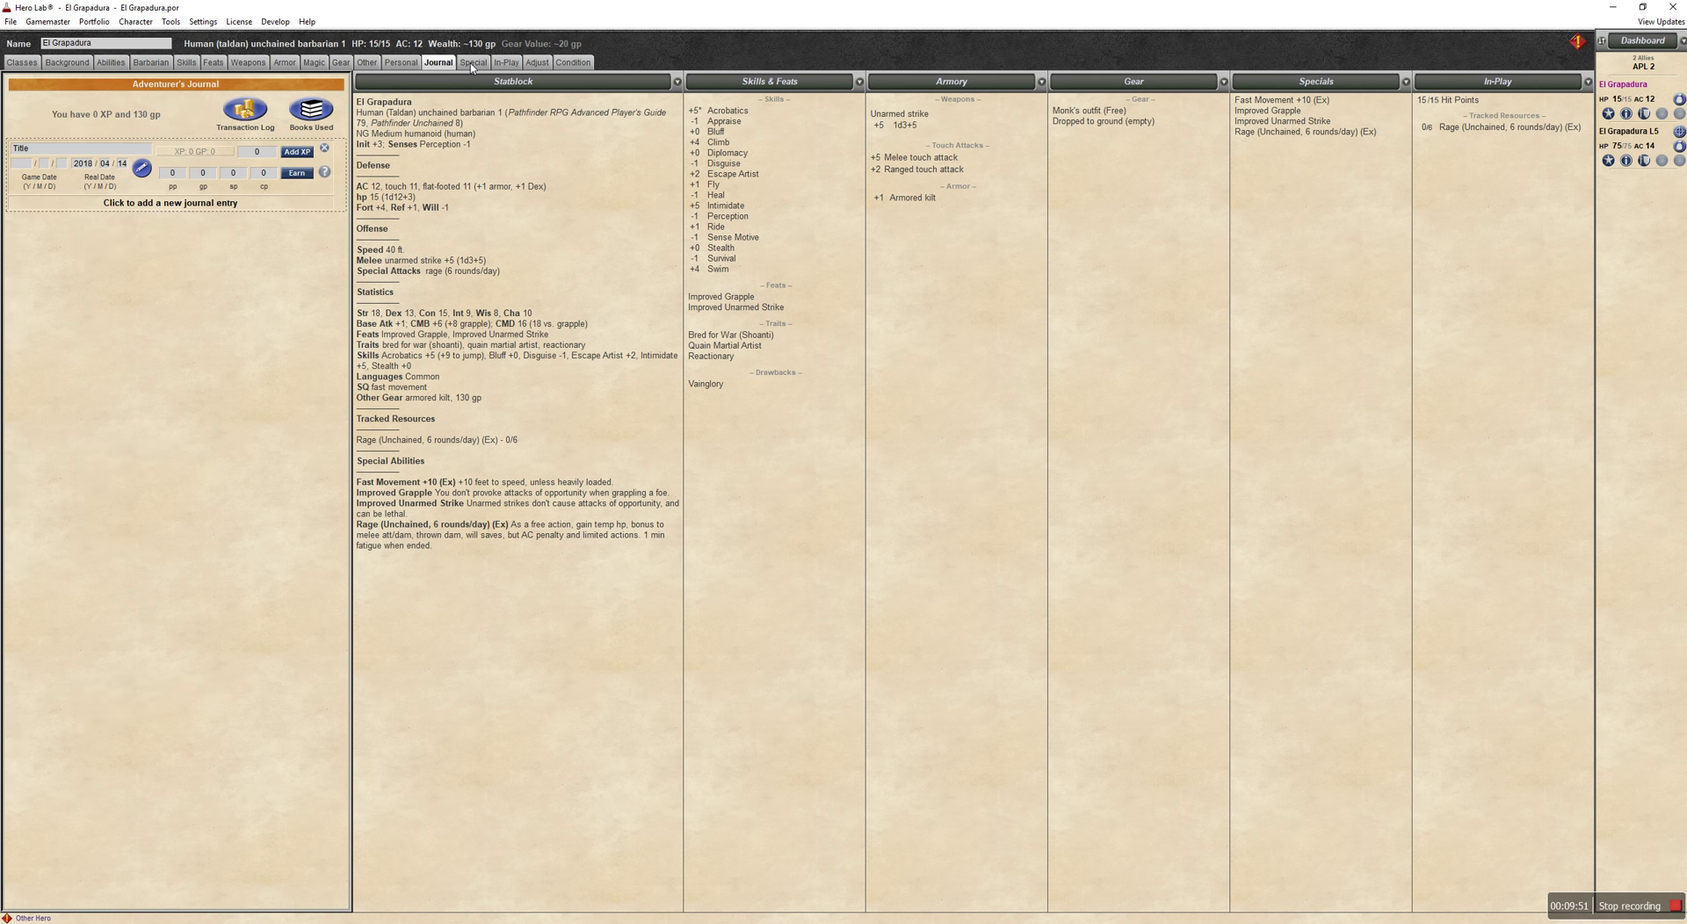
pyautogui.click(473, 63)
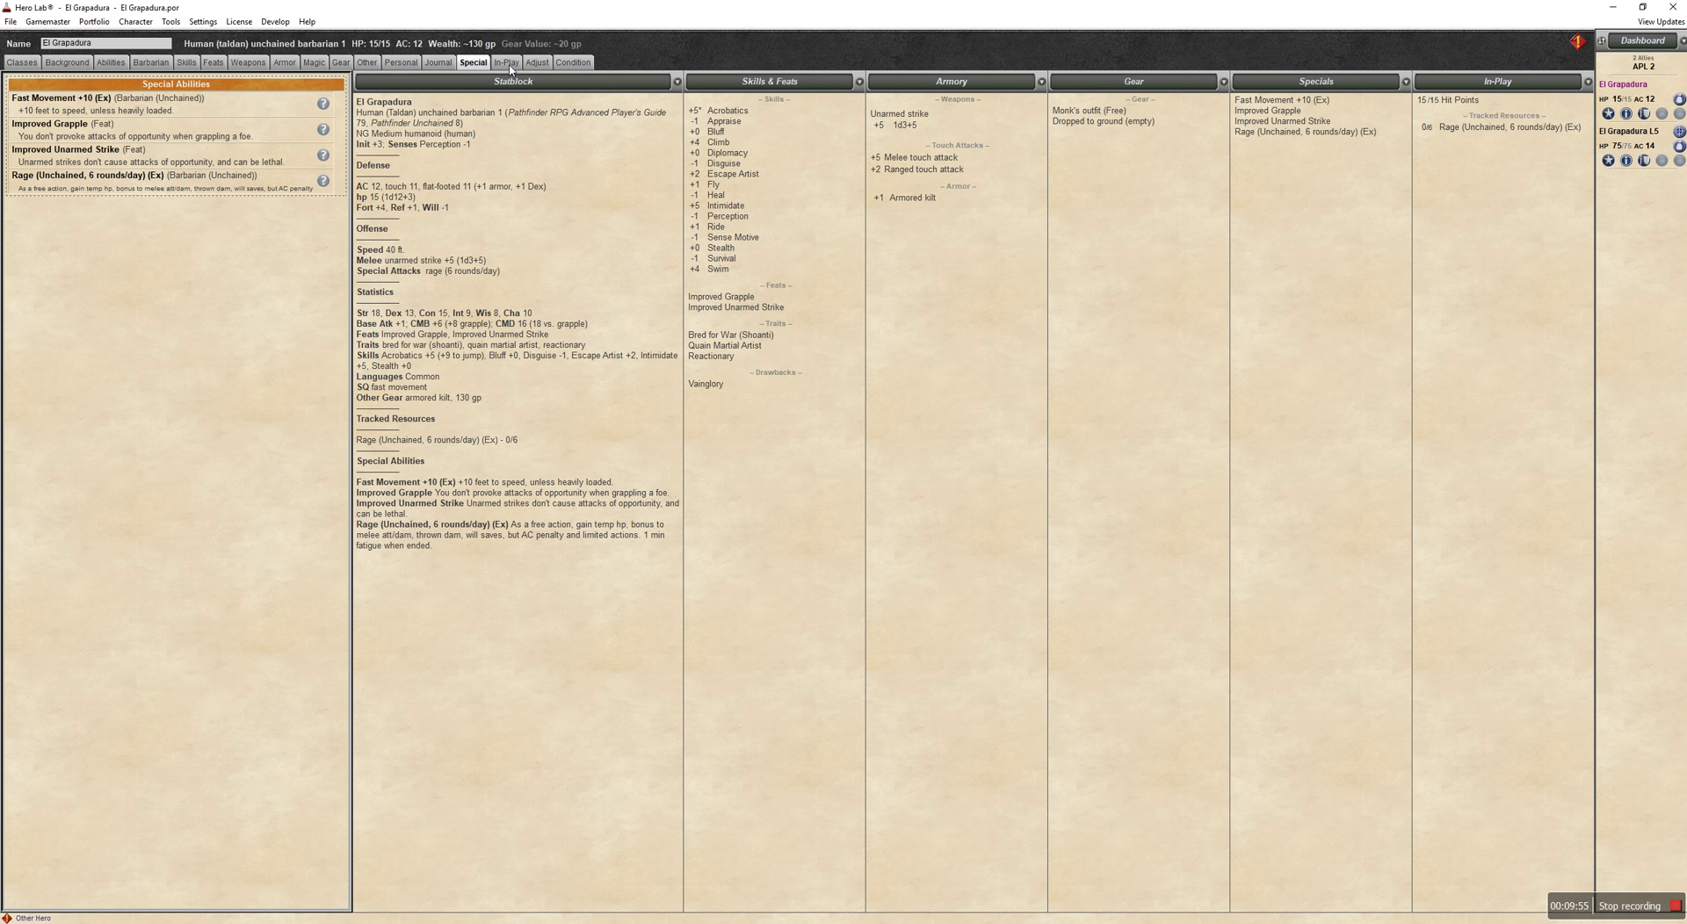
pyautogui.click(507, 63)
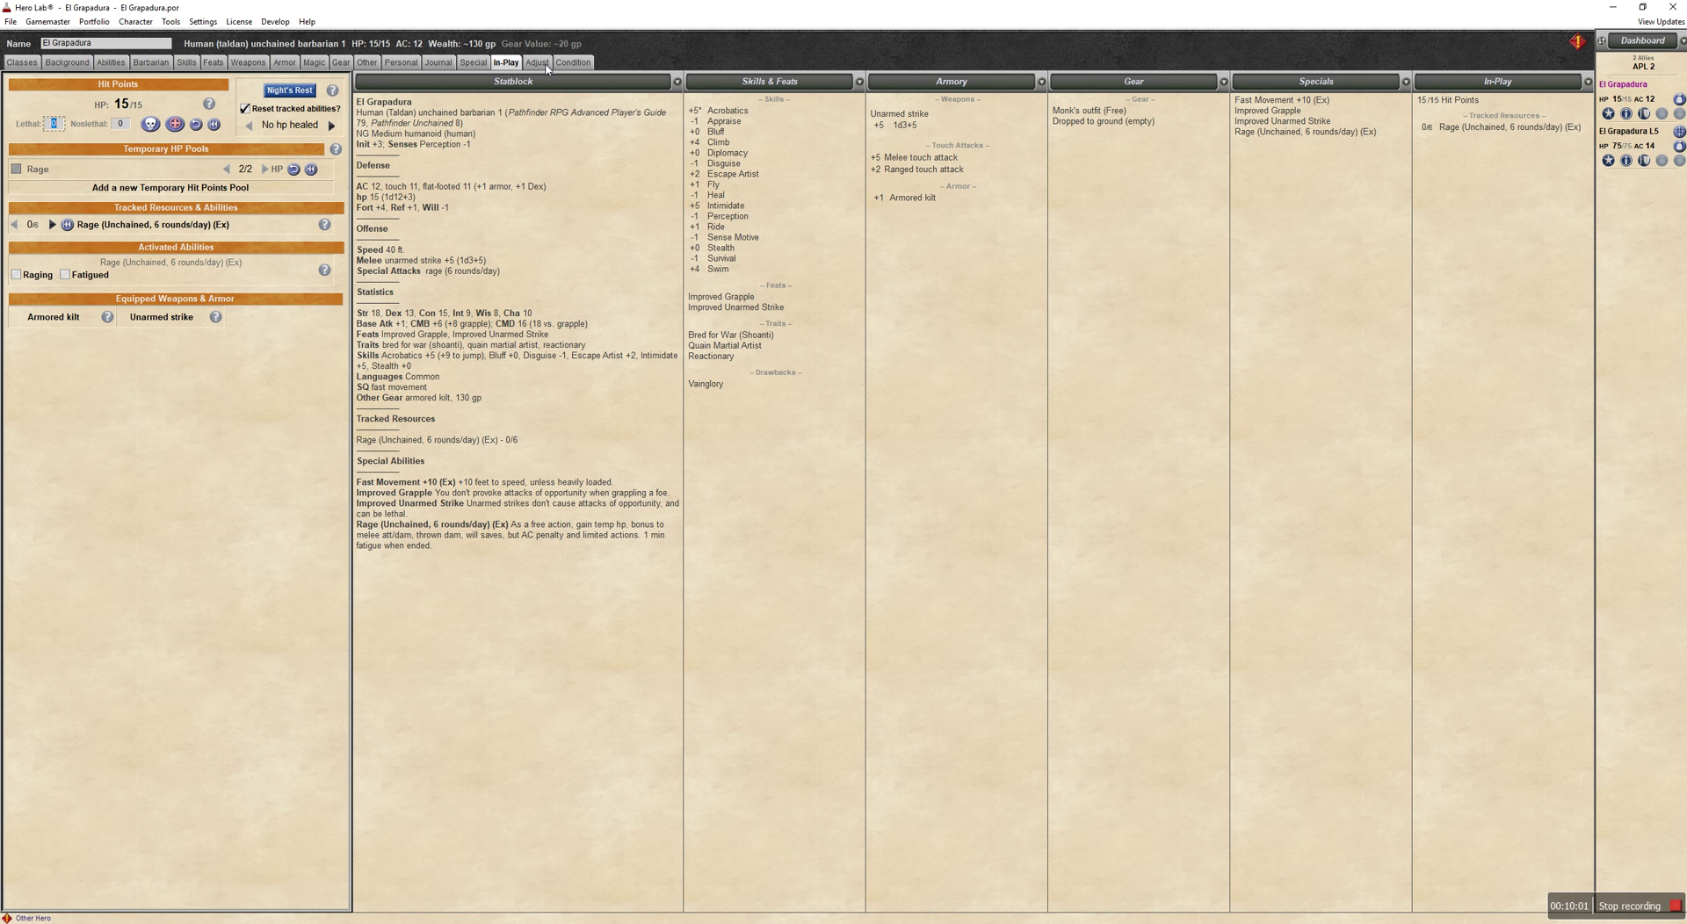
pyautogui.click(545, 67)
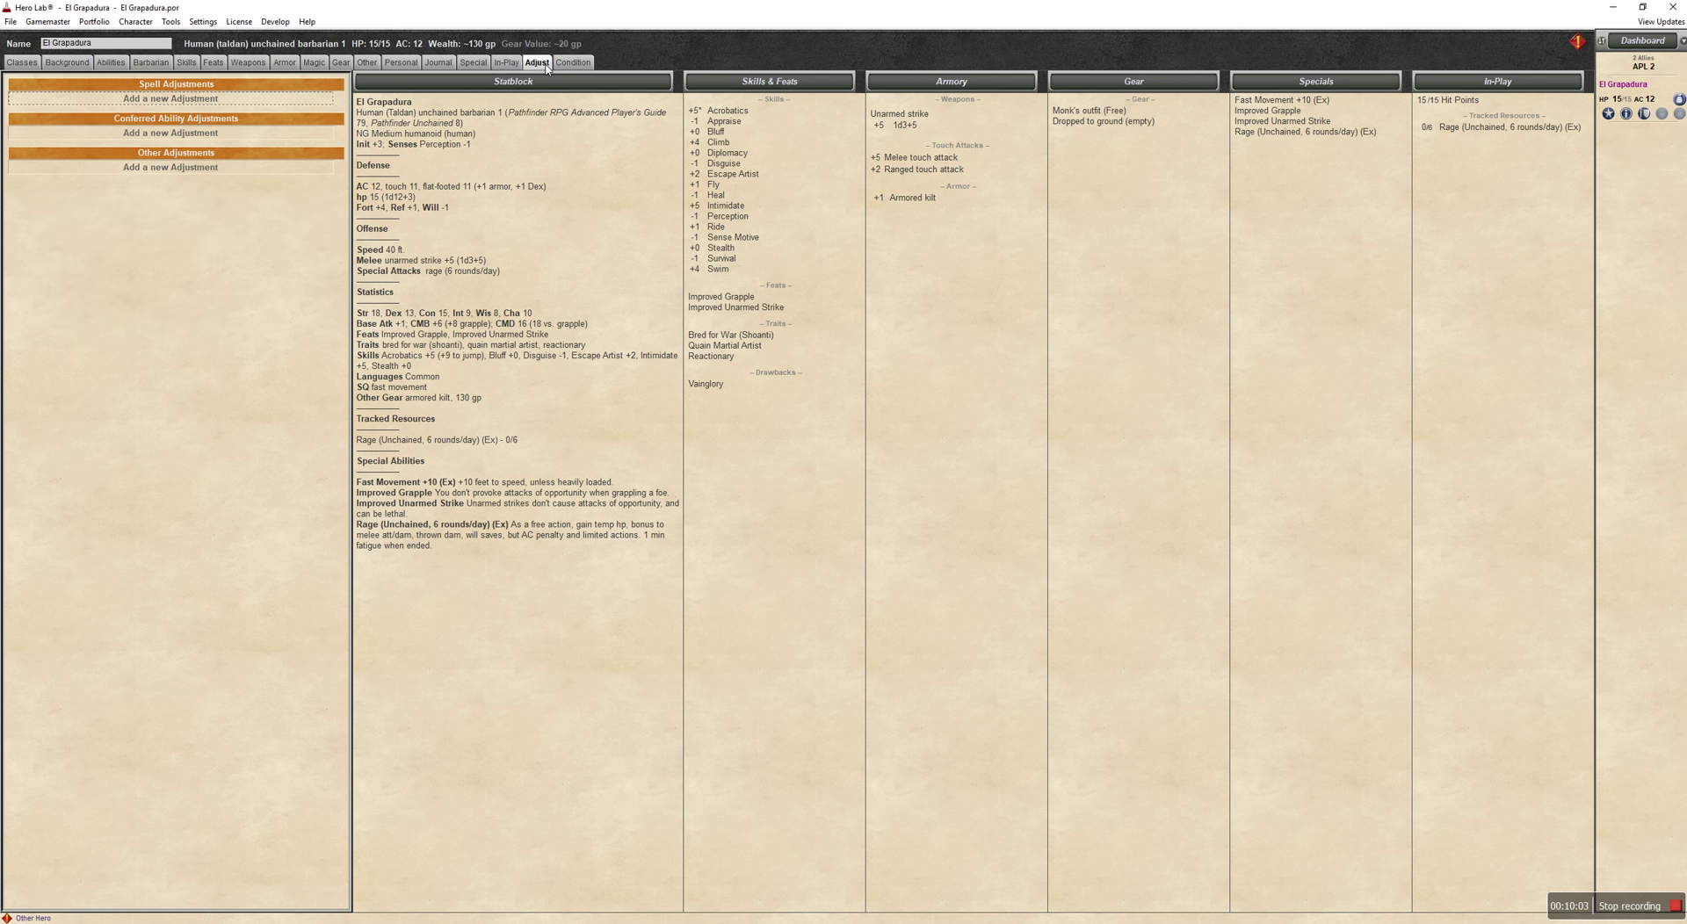
# Review the combat circumstances and conditions available to the level 1 barbarian, and return to the class overview.
pyautogui.click(571, 68)
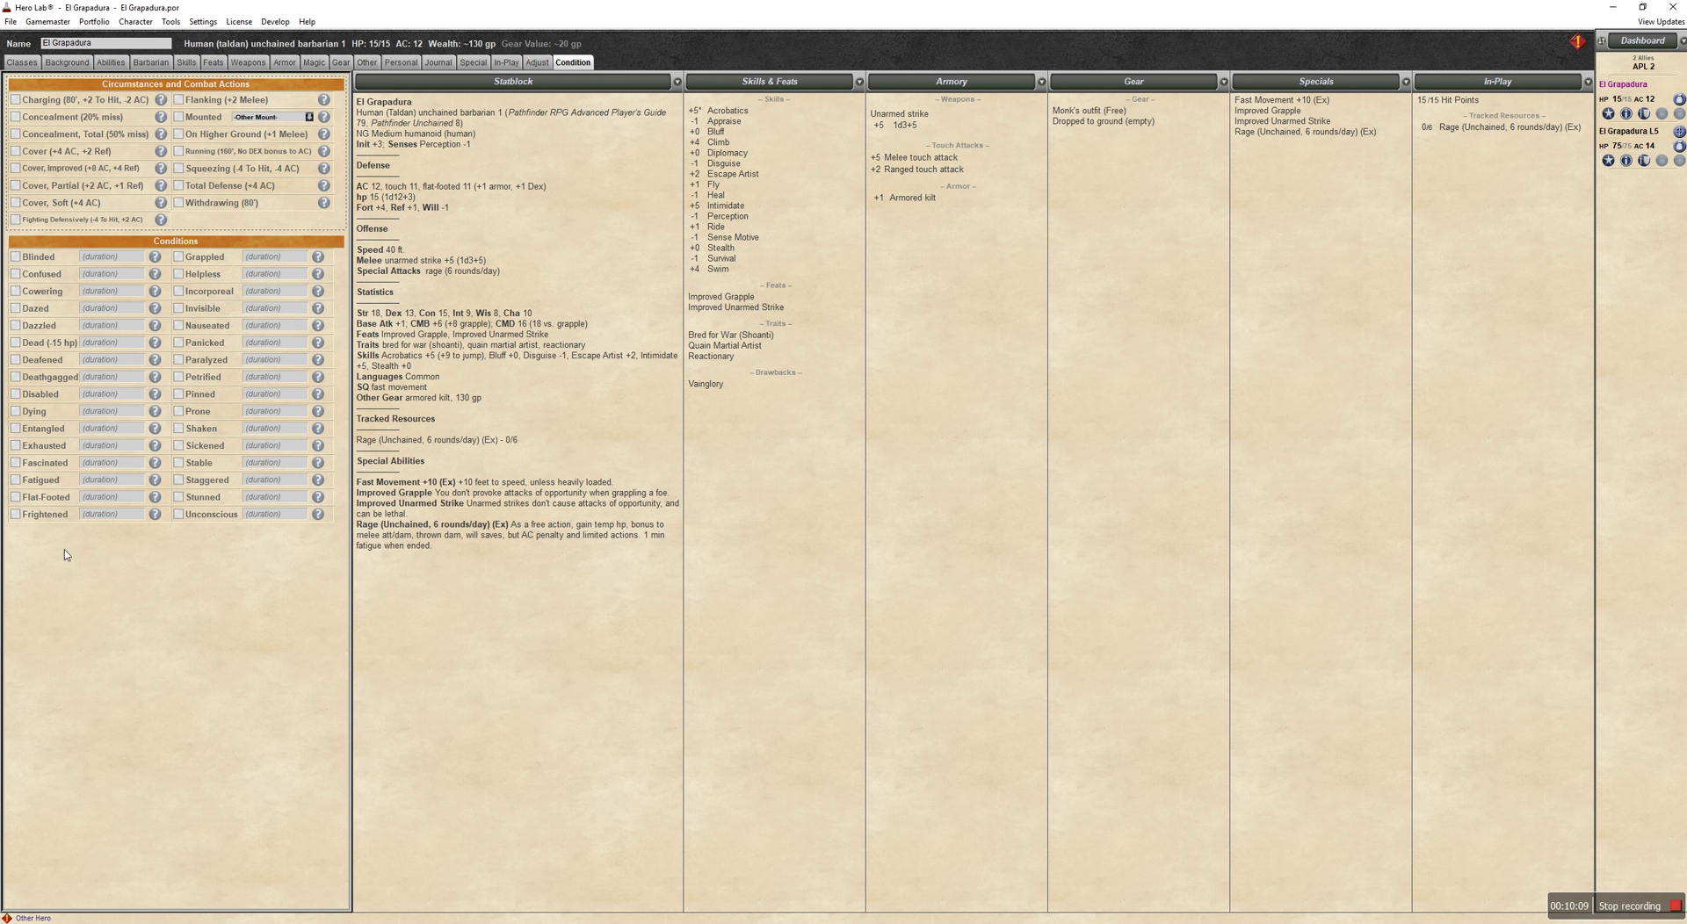
pyautogui.moveTo(156, 482)
pyautogui.click(22, 63)
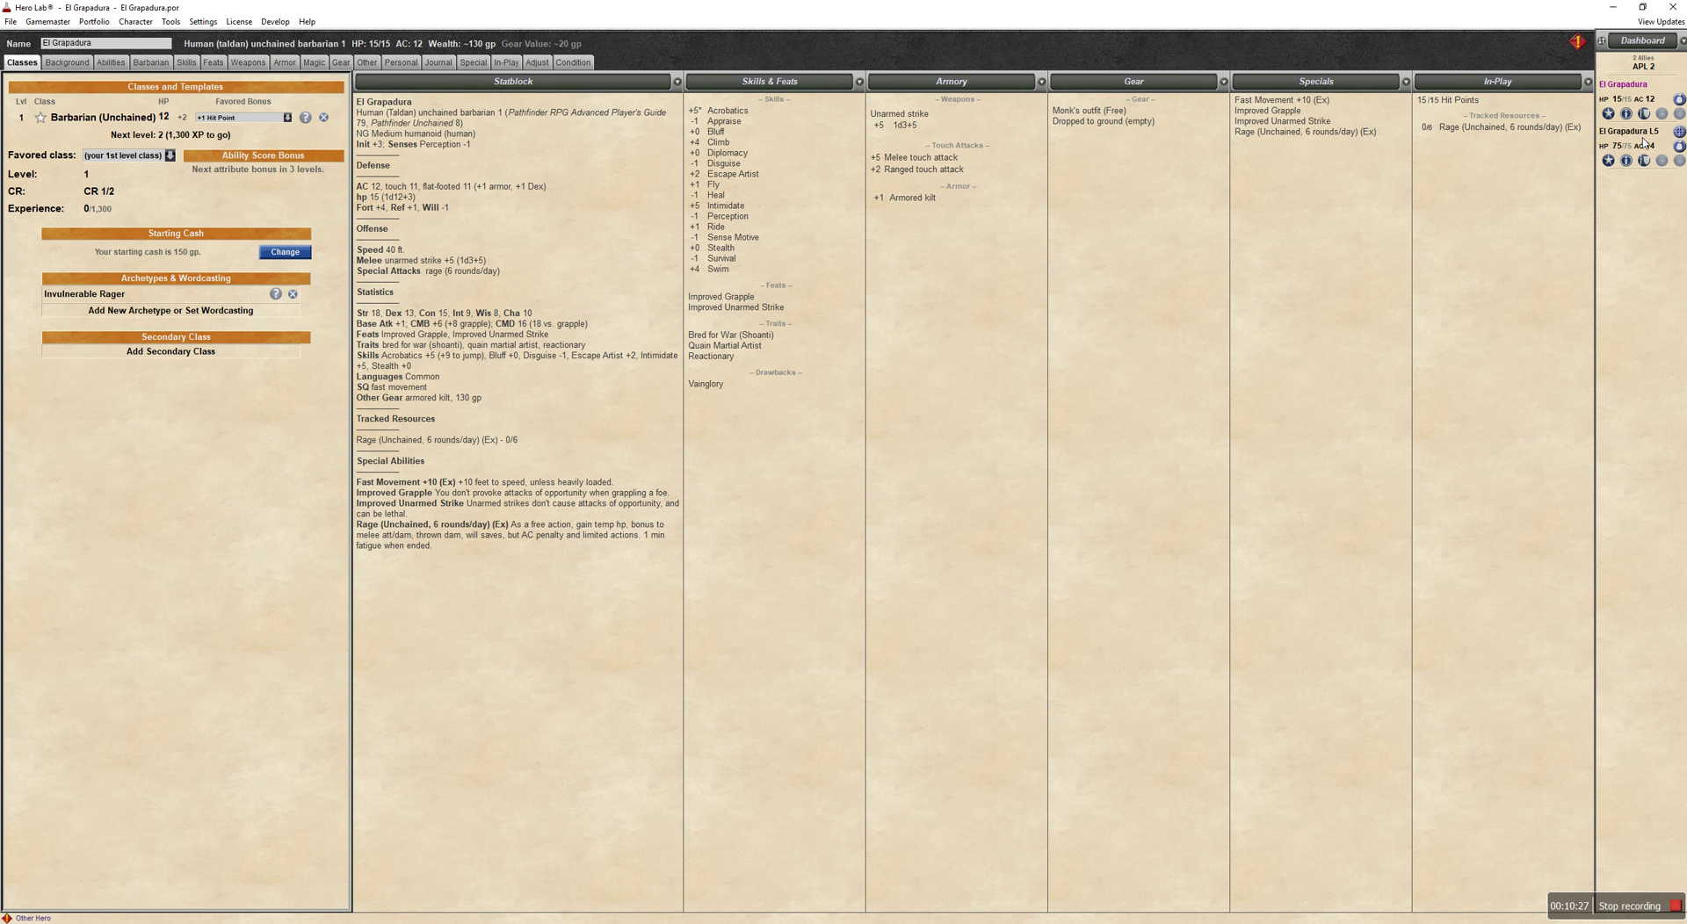
# Switch to the El Grapadura L5 character and review class levels, hit points, background and ability scores.
pyautogui.click(1679, 130)
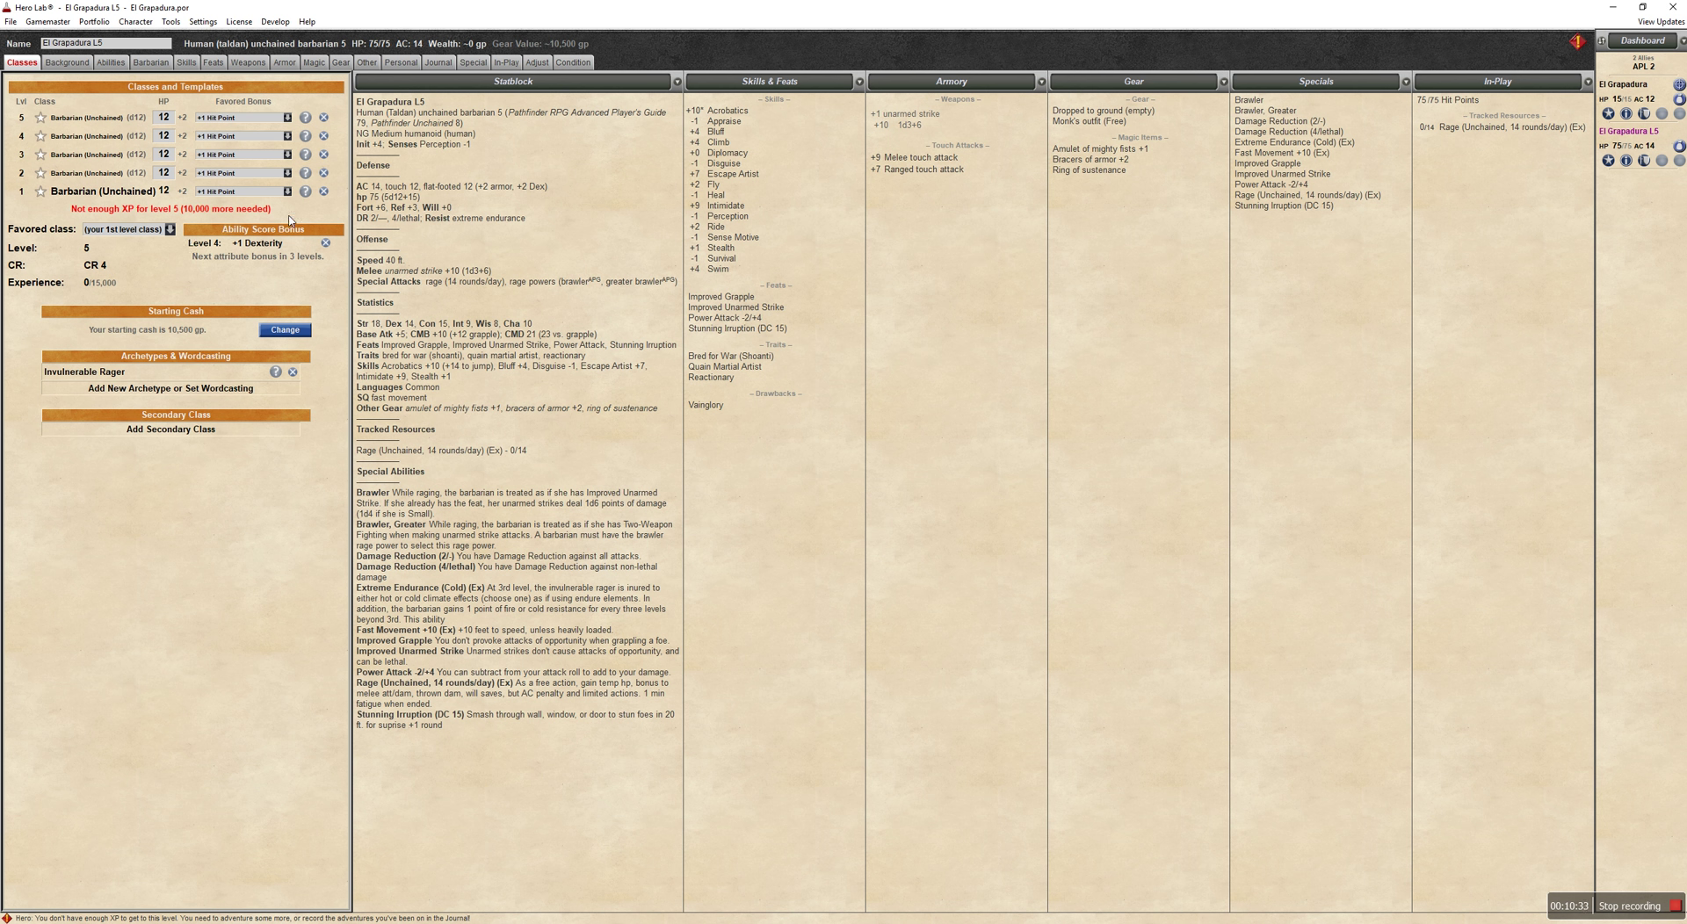
pyautogui.click(165, 117)
pyautogui.click(281, 260)
pyautogui.click(81, 66)
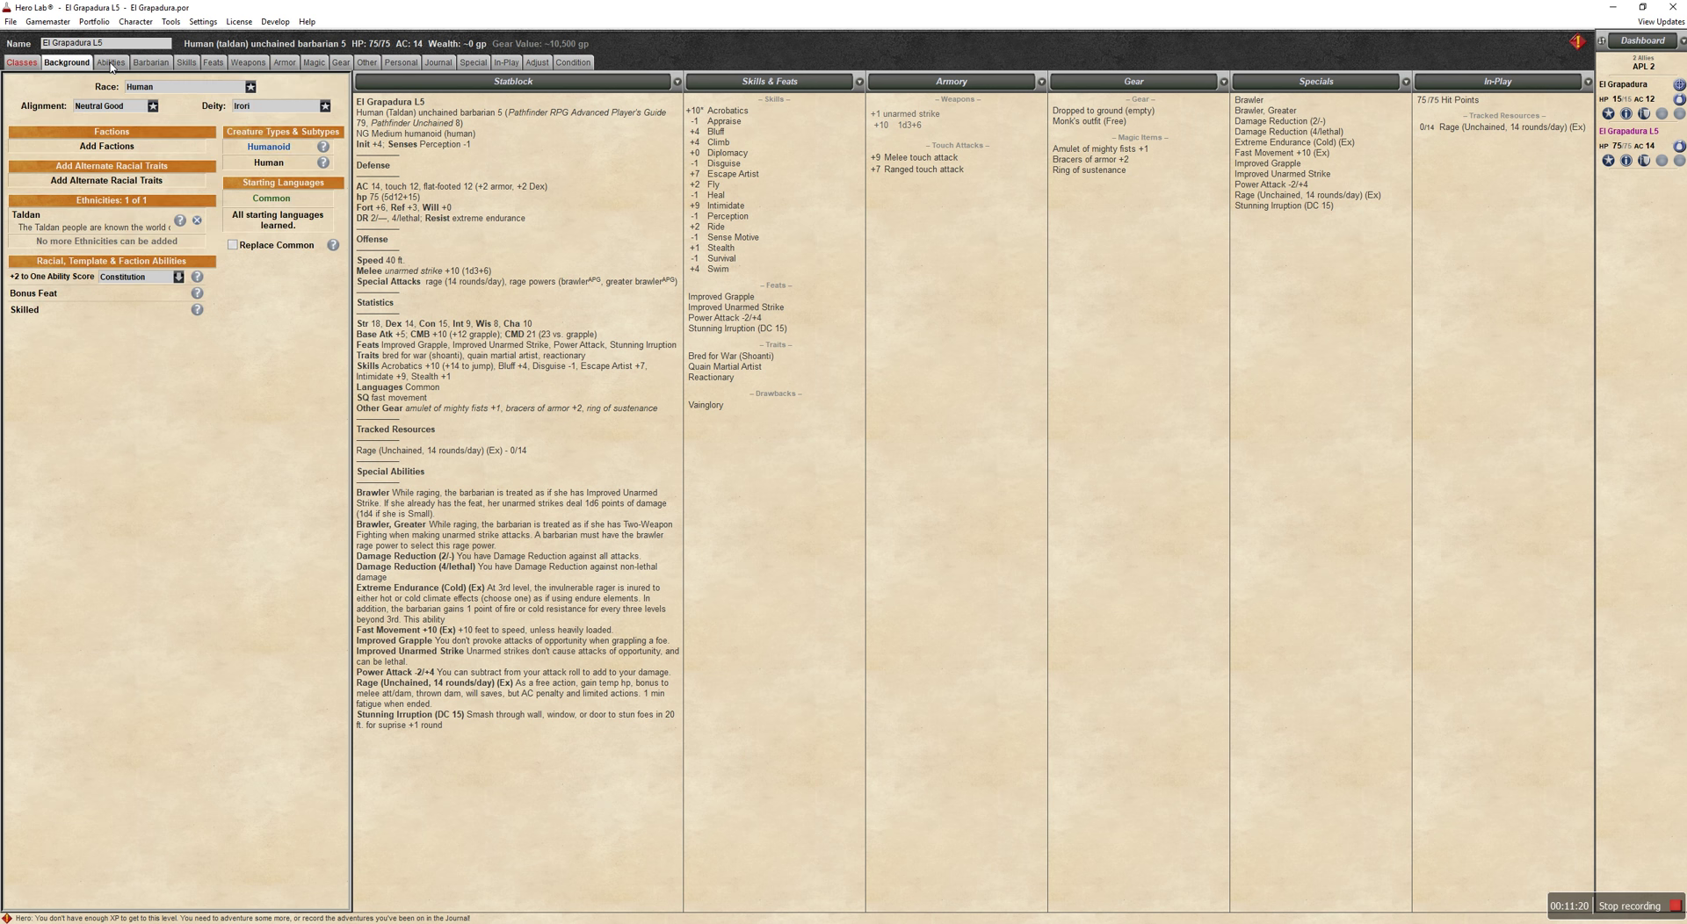
pyautogui.click(112, 63)
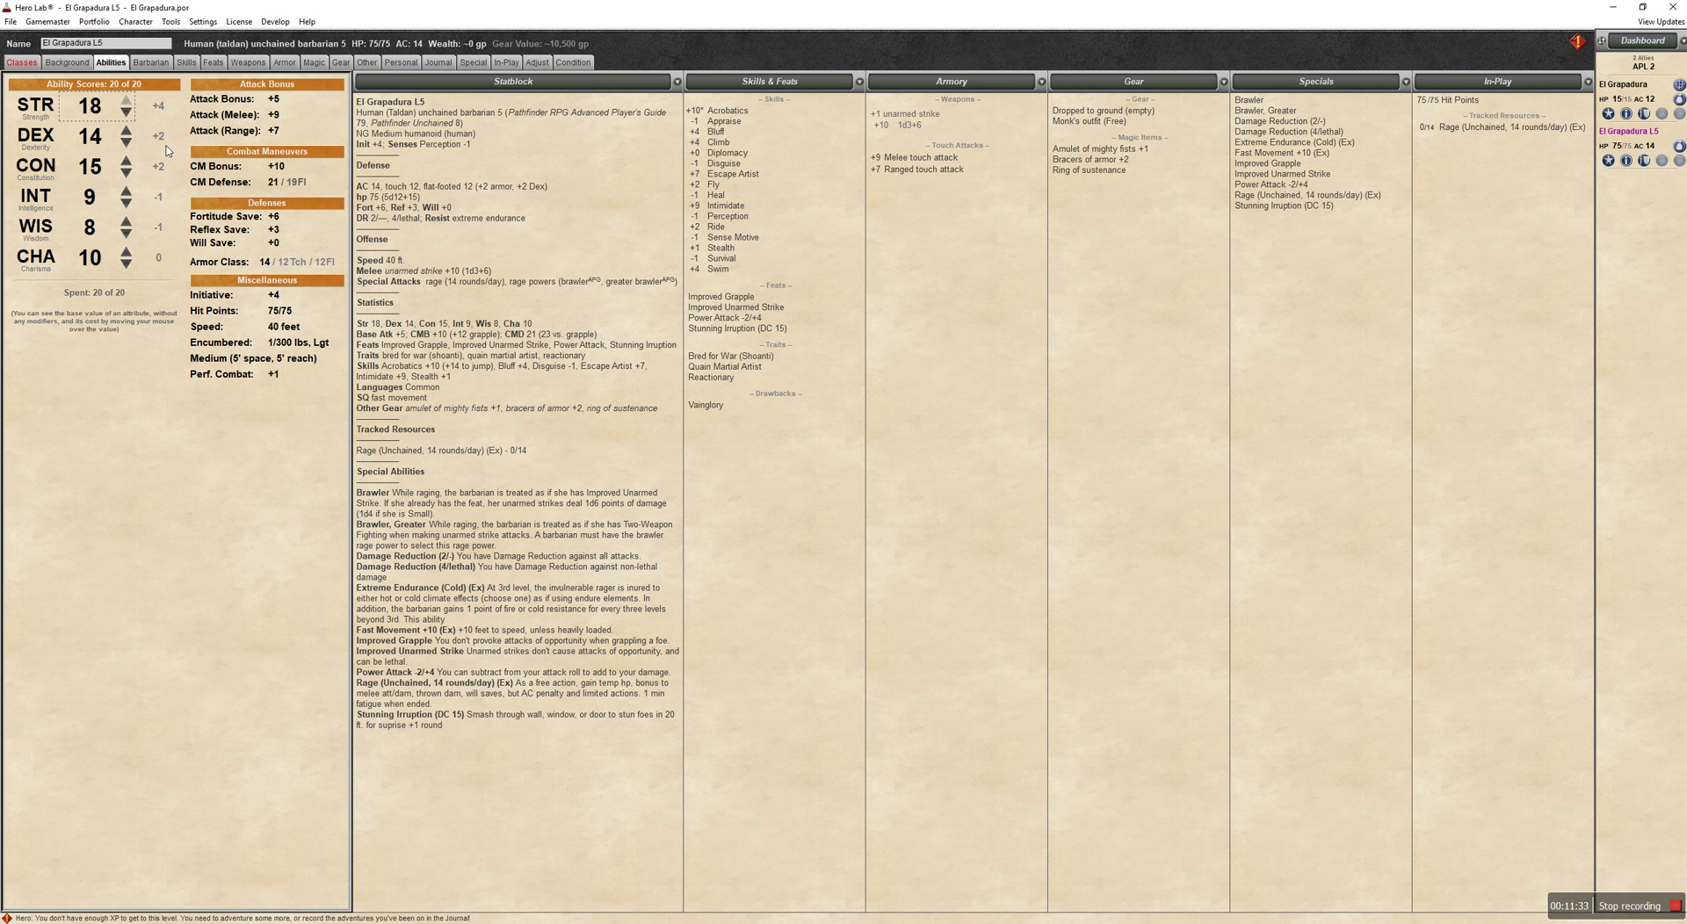
# Review the level 5 barbarian's rage powers and class features, reading the Brawler, Greater Brawler, Invulnerability and Extreme Endurance descriptions.
pyautogui.click(151, 63)
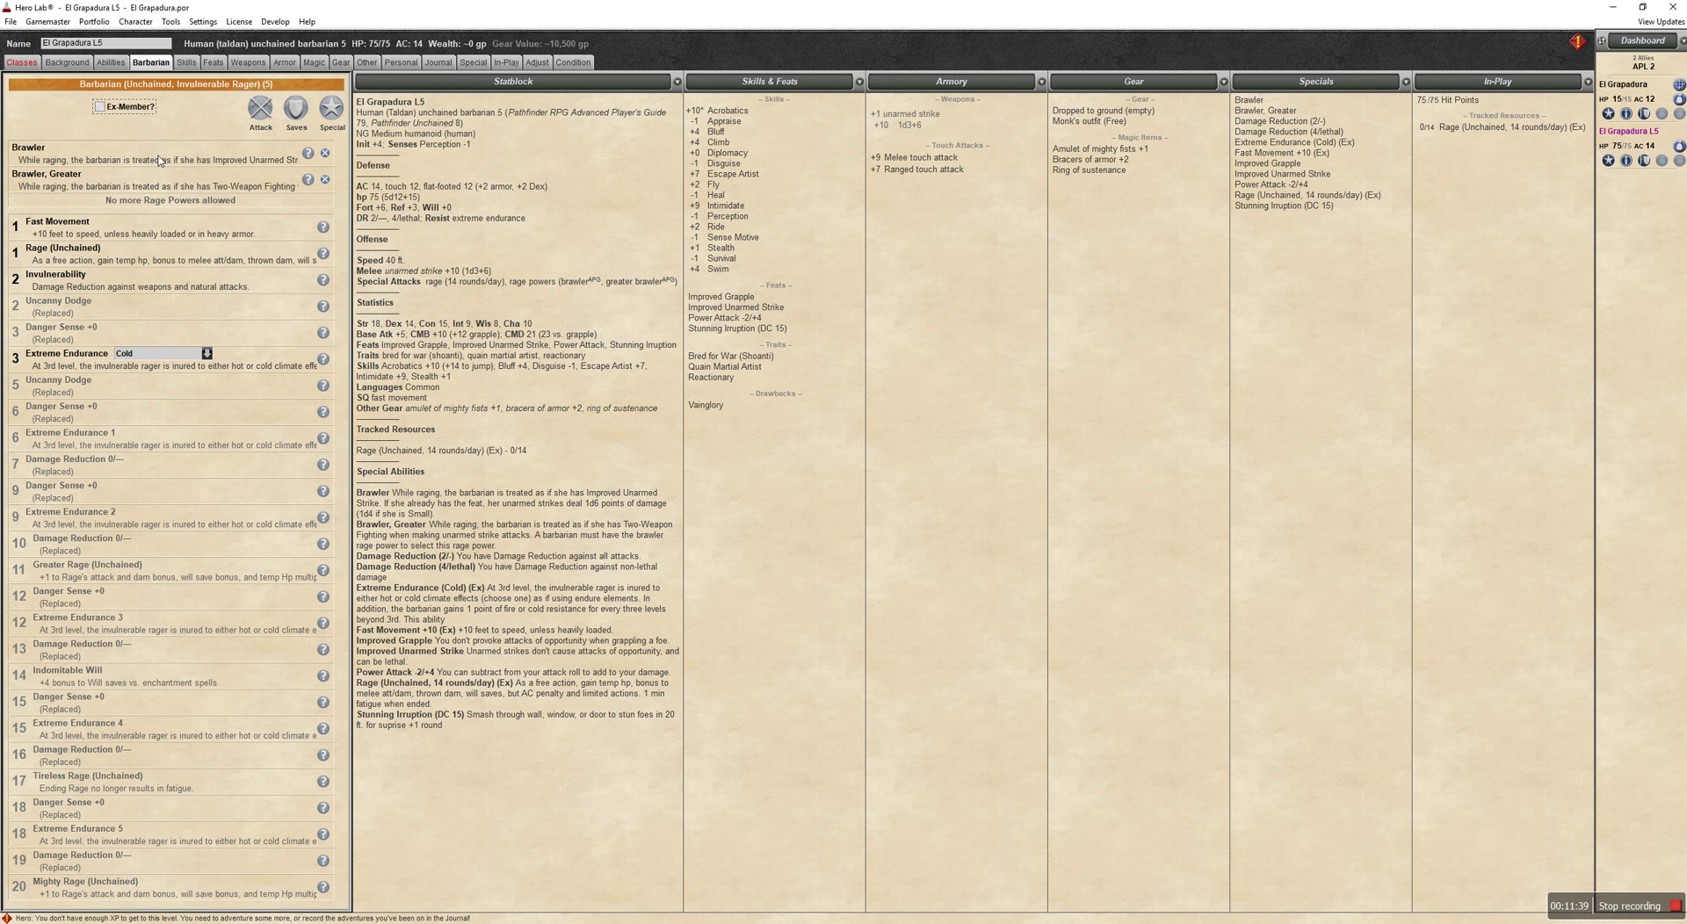
pyautogui.moveTo(305, 157)
pyautogui.moveTo(310, 186)
pyautogui.moveTo(322, 282)
pyautogui.moveTo(323, 360)
# Review the level 5 character's skill ranks and feats, read the Stunning Irruption description, and look through the list of available feats.
pyautogui.click(187, 63)
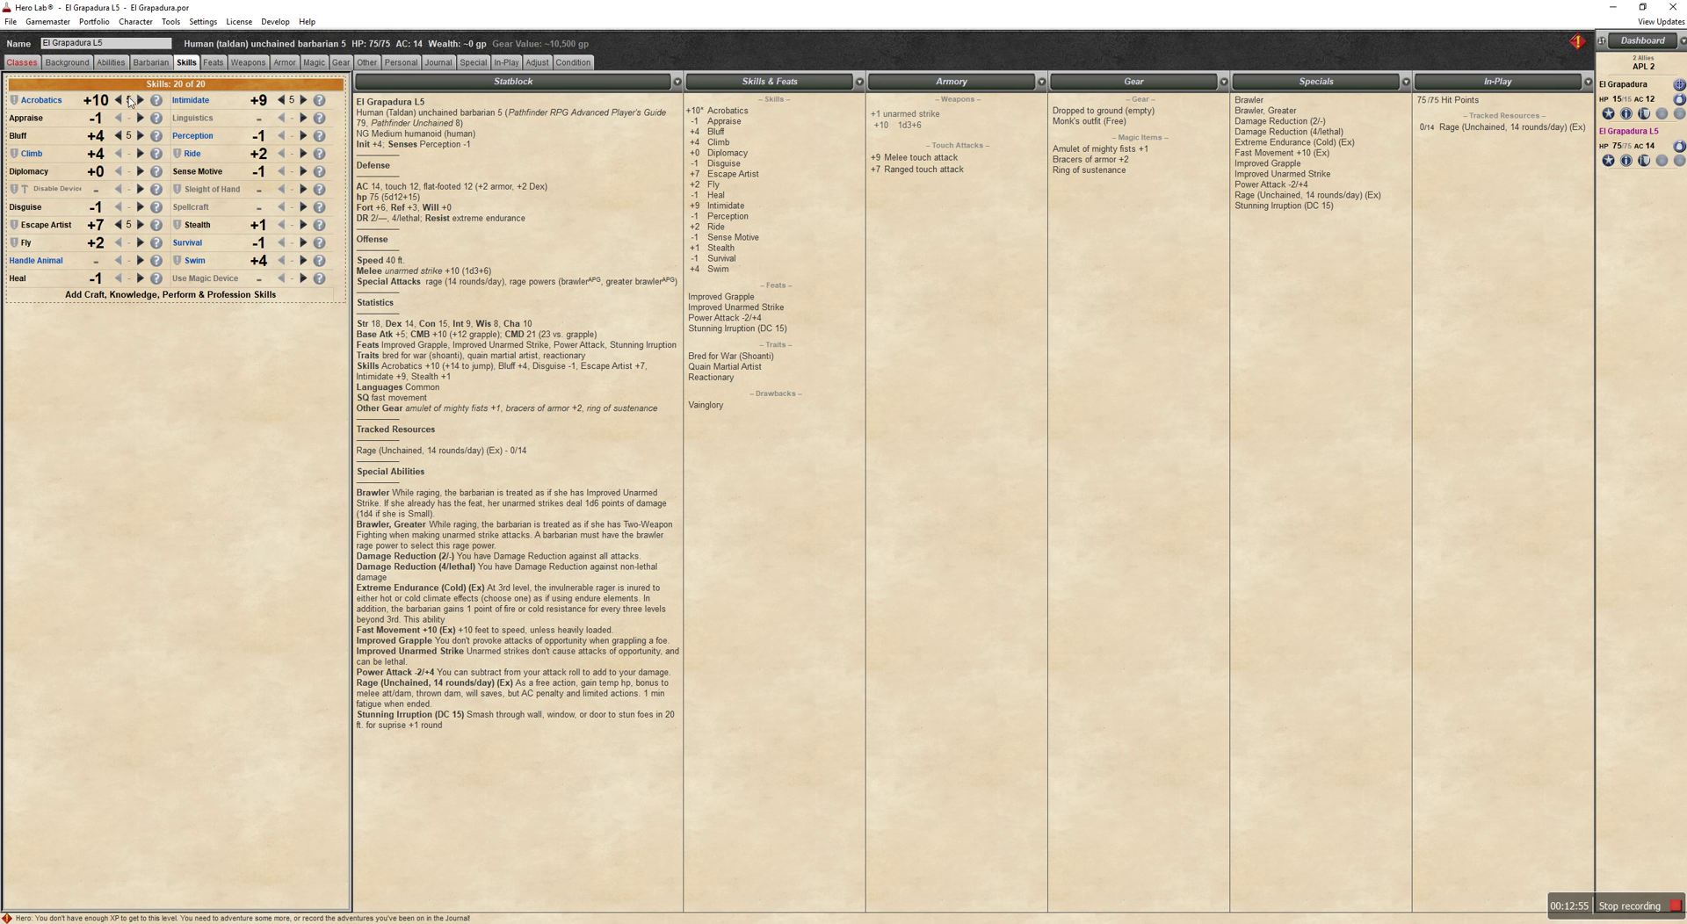
pyautogui.moveTo(155, 102)
pyautogui.moveTo(325, 104)
pyautogui.click(213, 63)
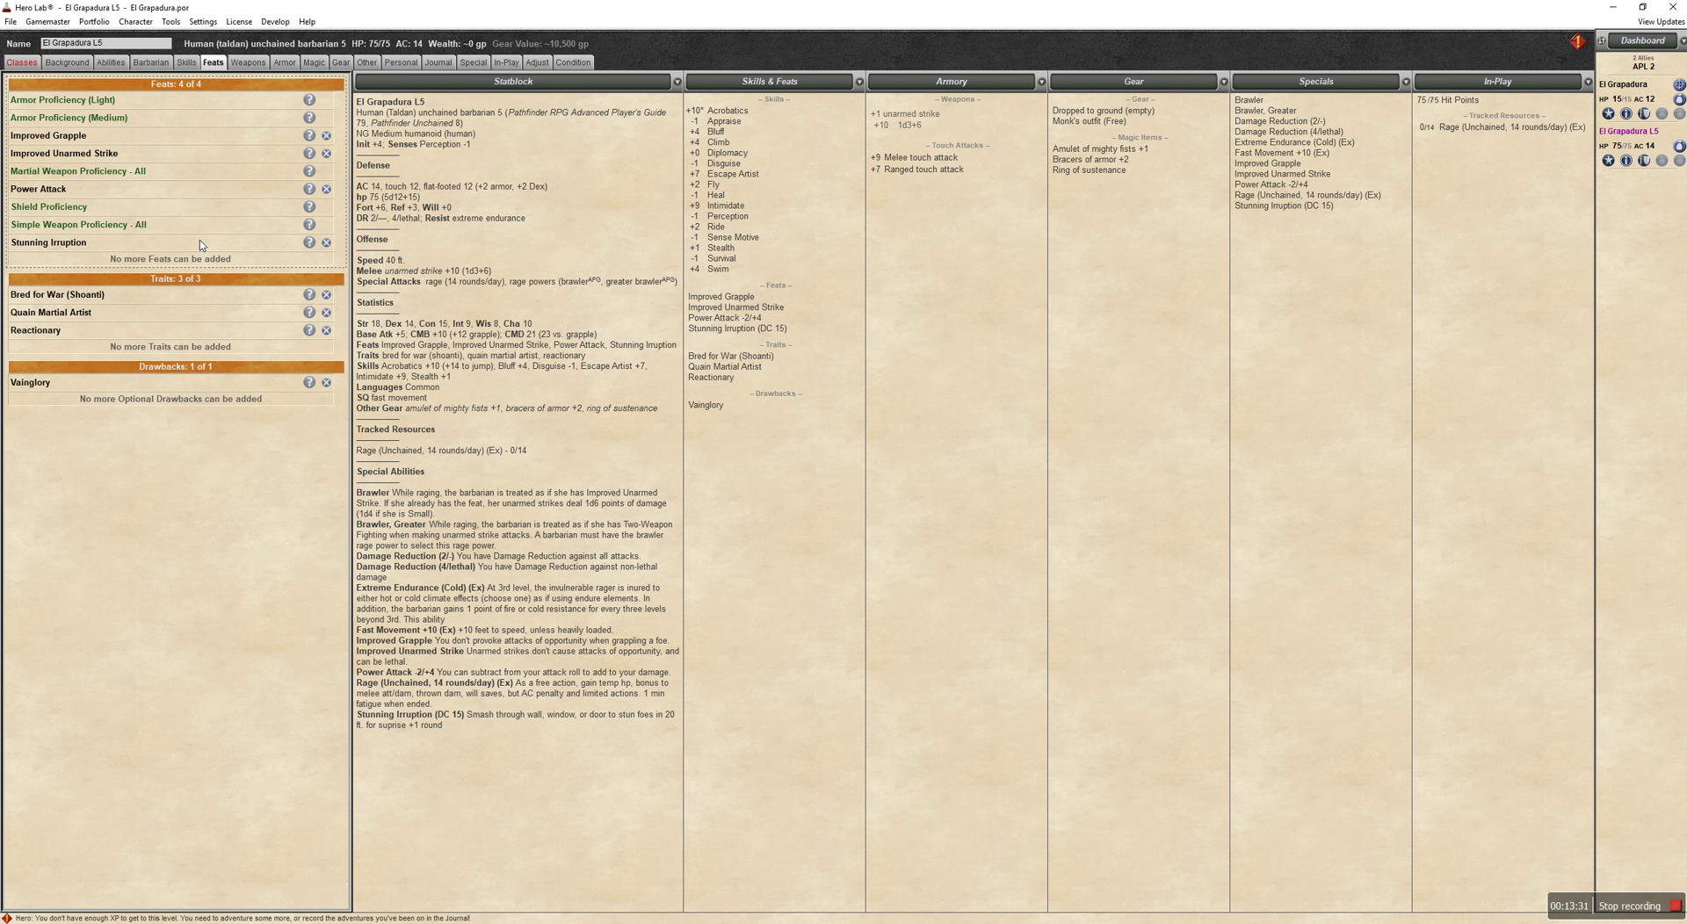
pyautogui.moveTo(309, 246)
pyautogui.click(253, 259)
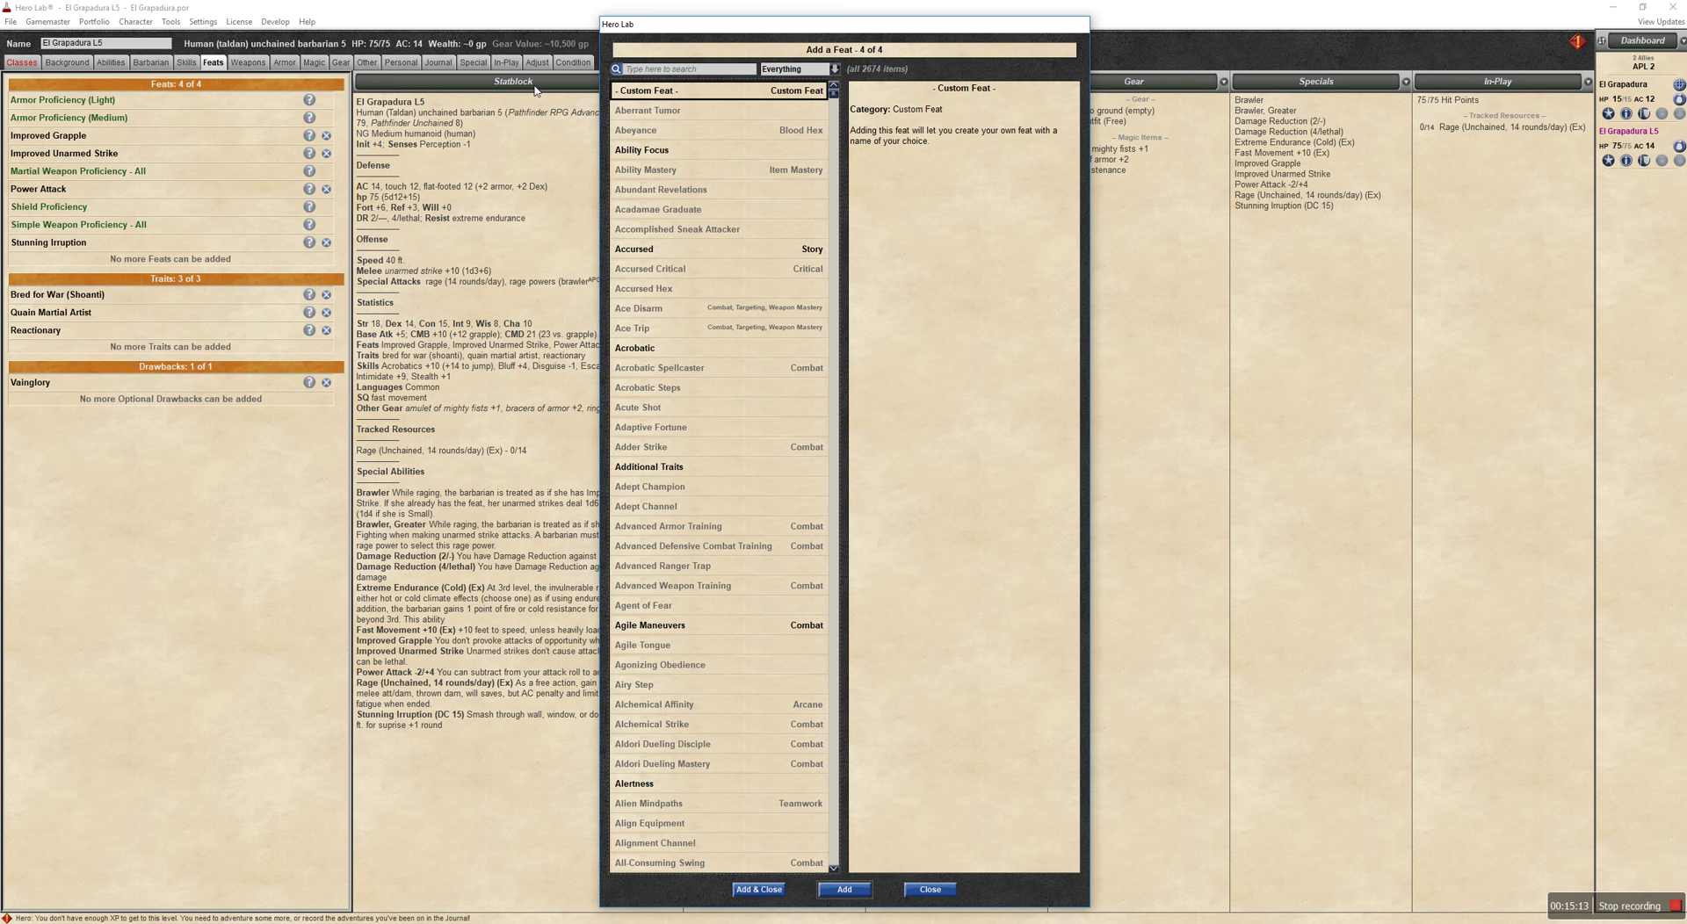
pyautogui.press('Escape')
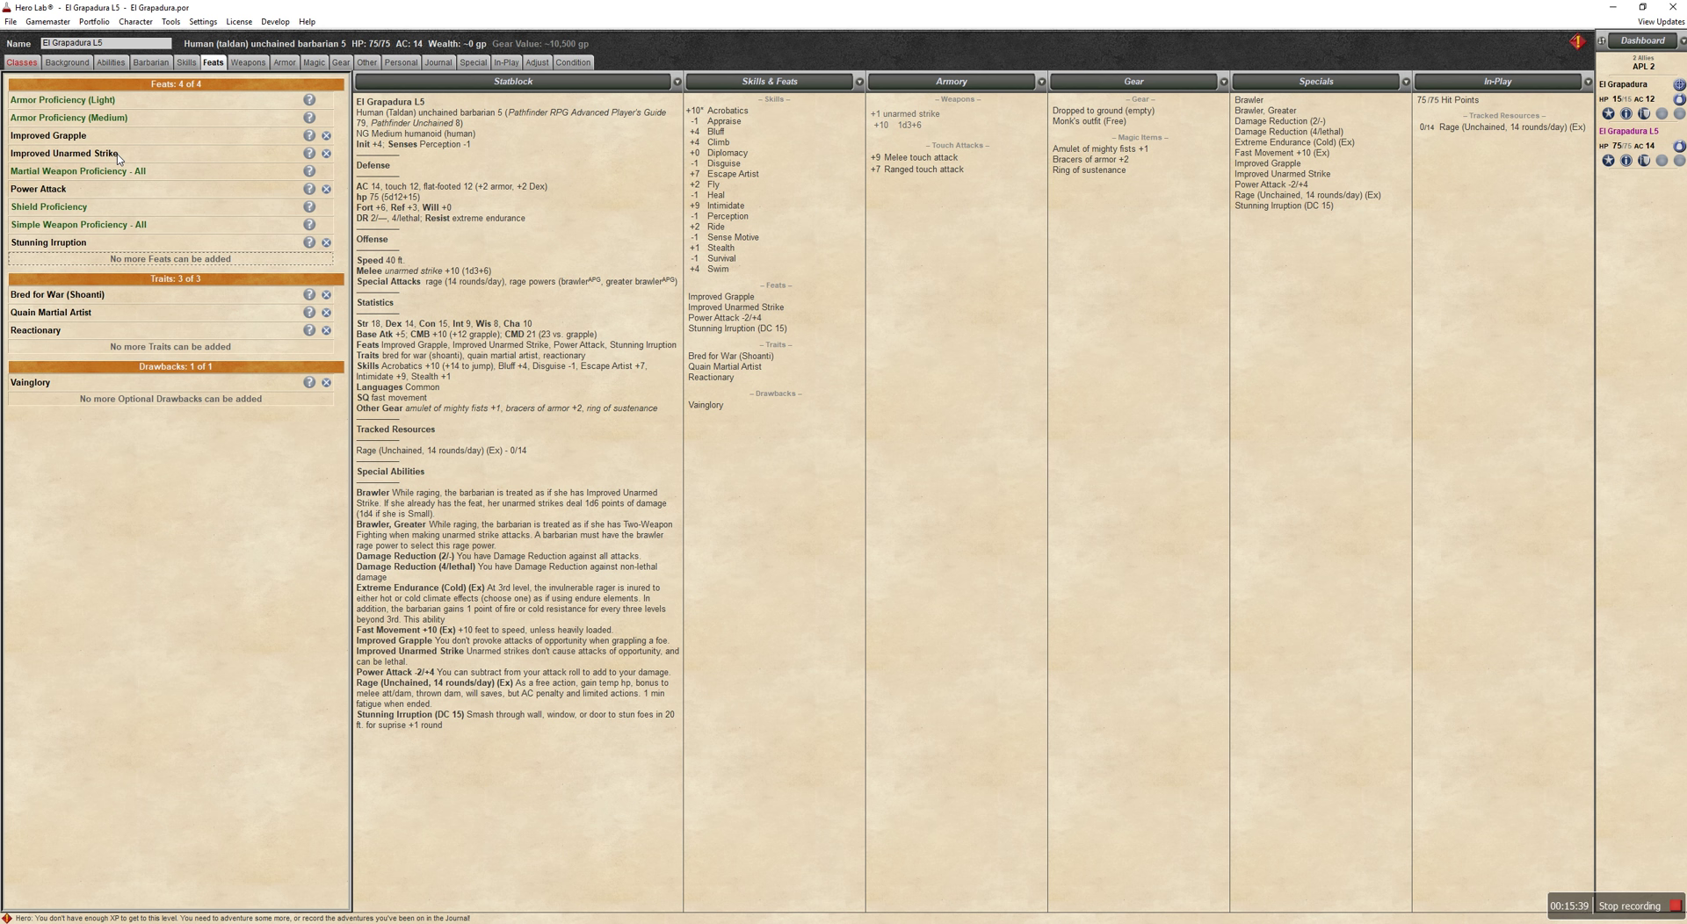
# Wield the +1 unarmed strike as a double weapon, activate Raging, and check the unarmed attack values.
pyautogui.click(254, 66)
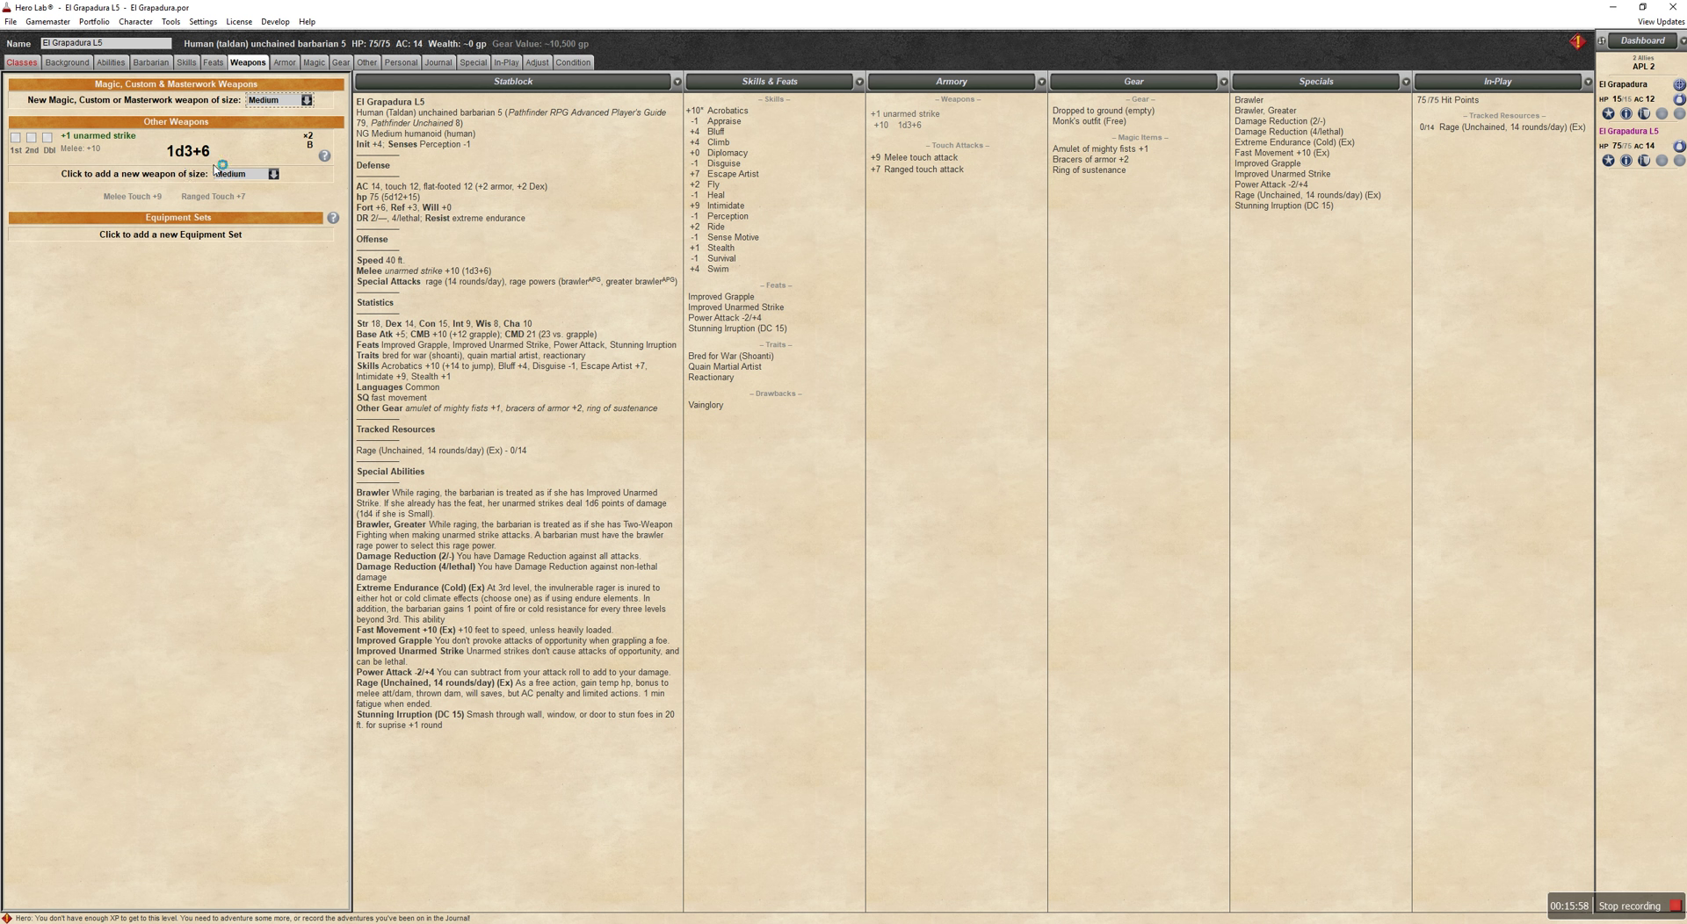
pyautogui.click(47, 137)
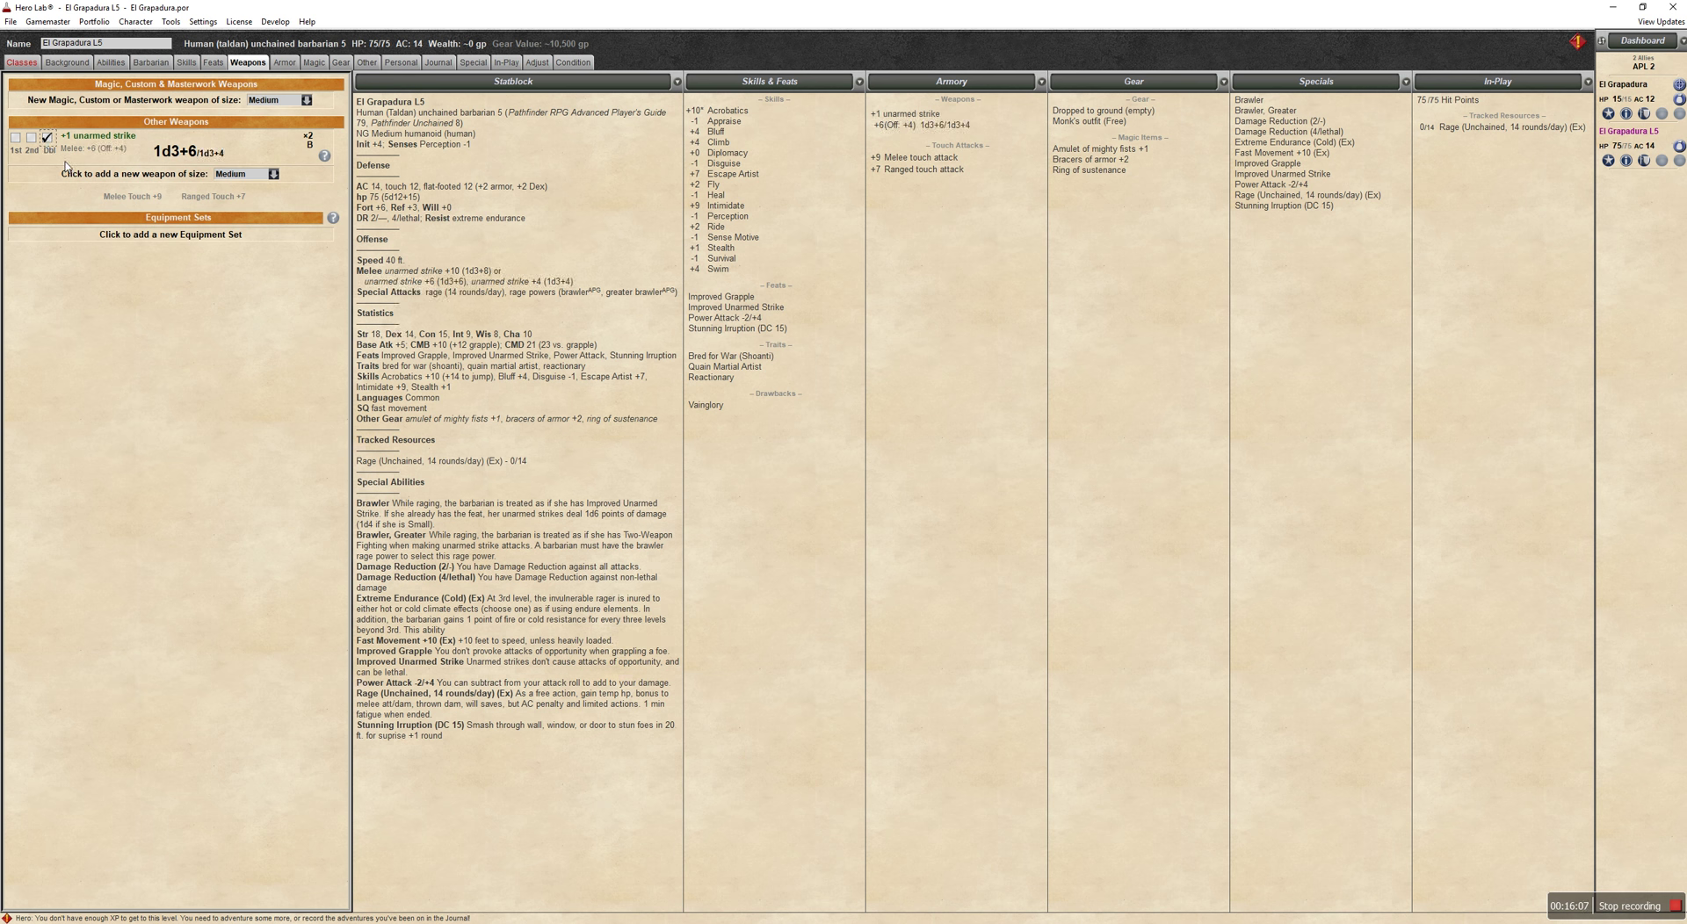
pyautogui.click(505, 63)
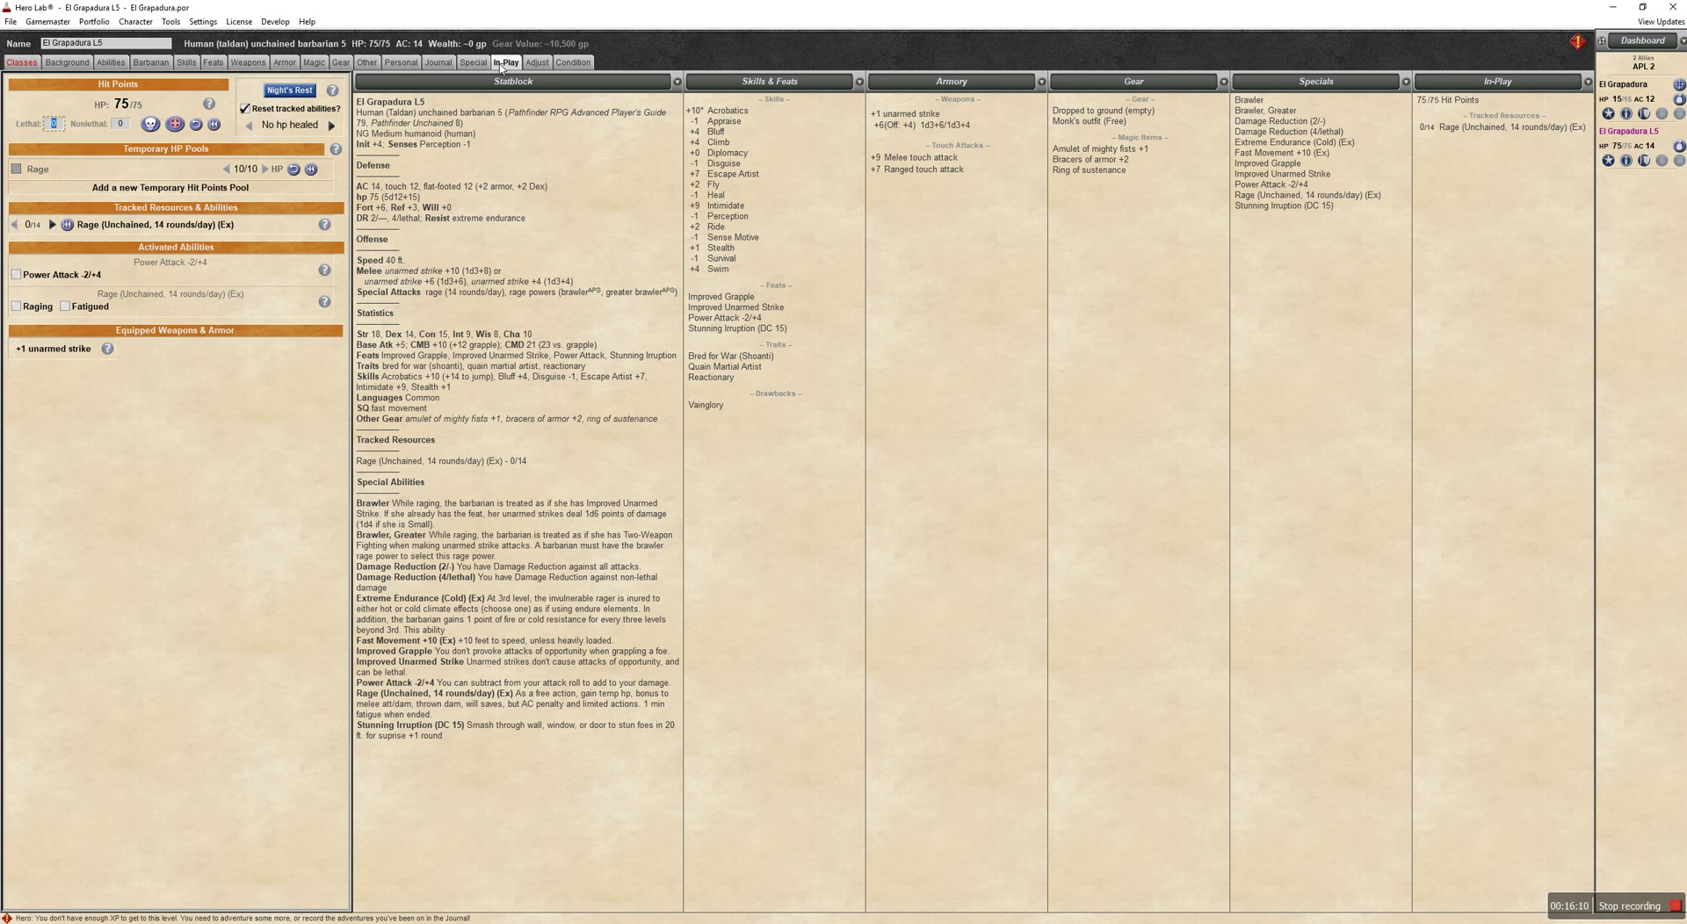
pyautogui.click(16, 306)
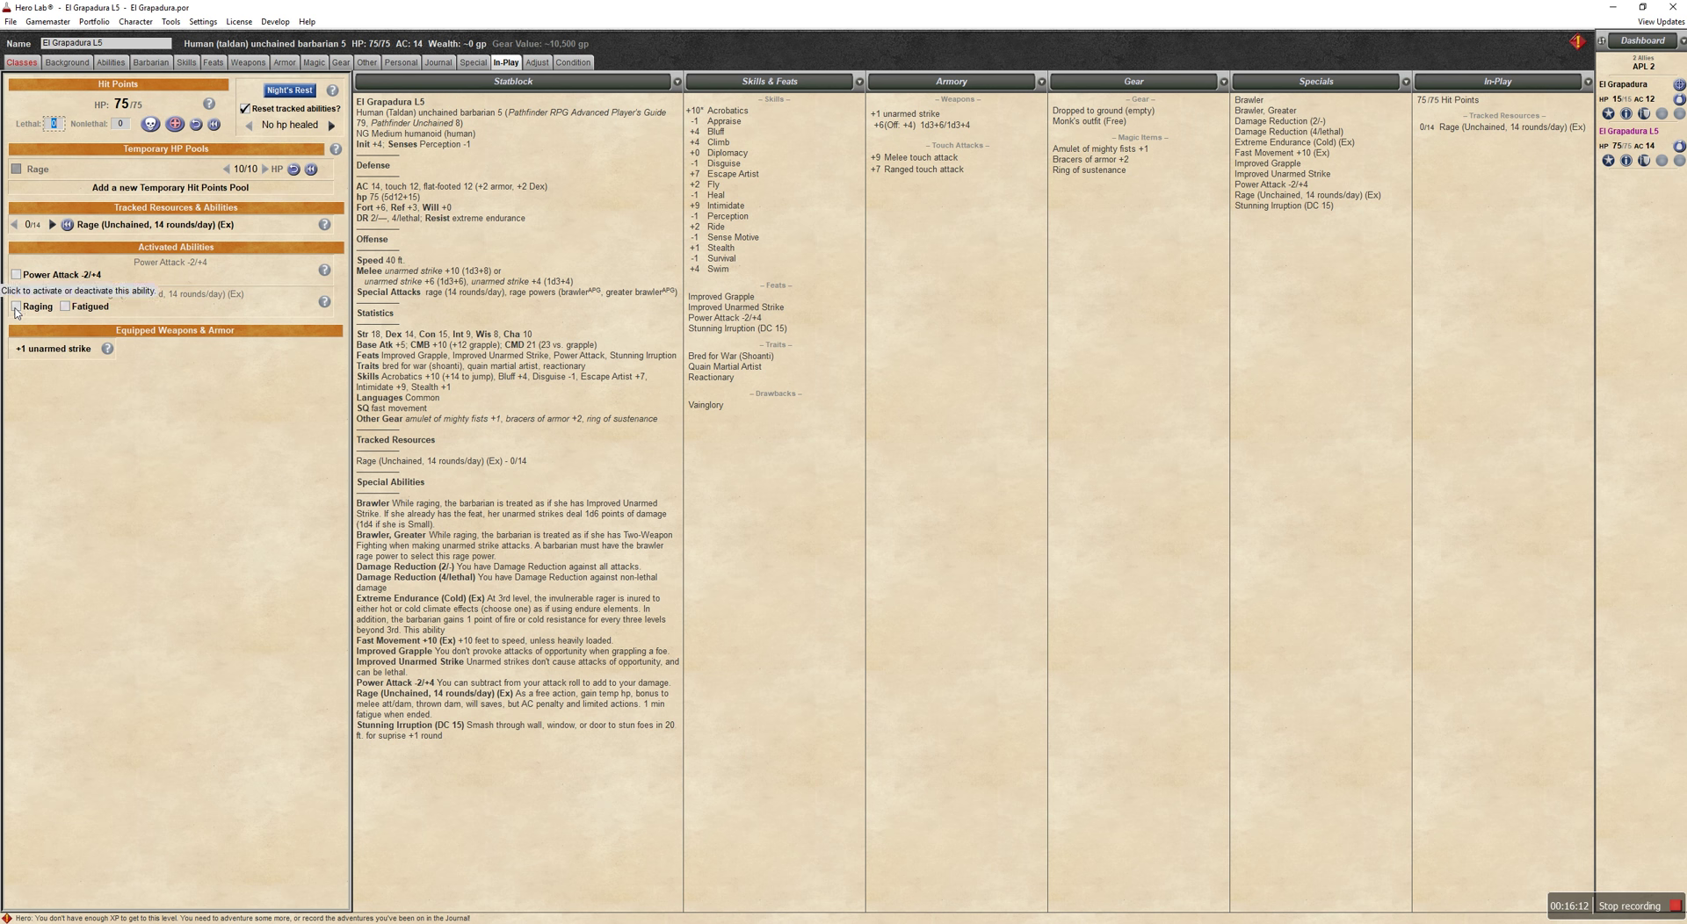
pyautogui.click(247, 62)
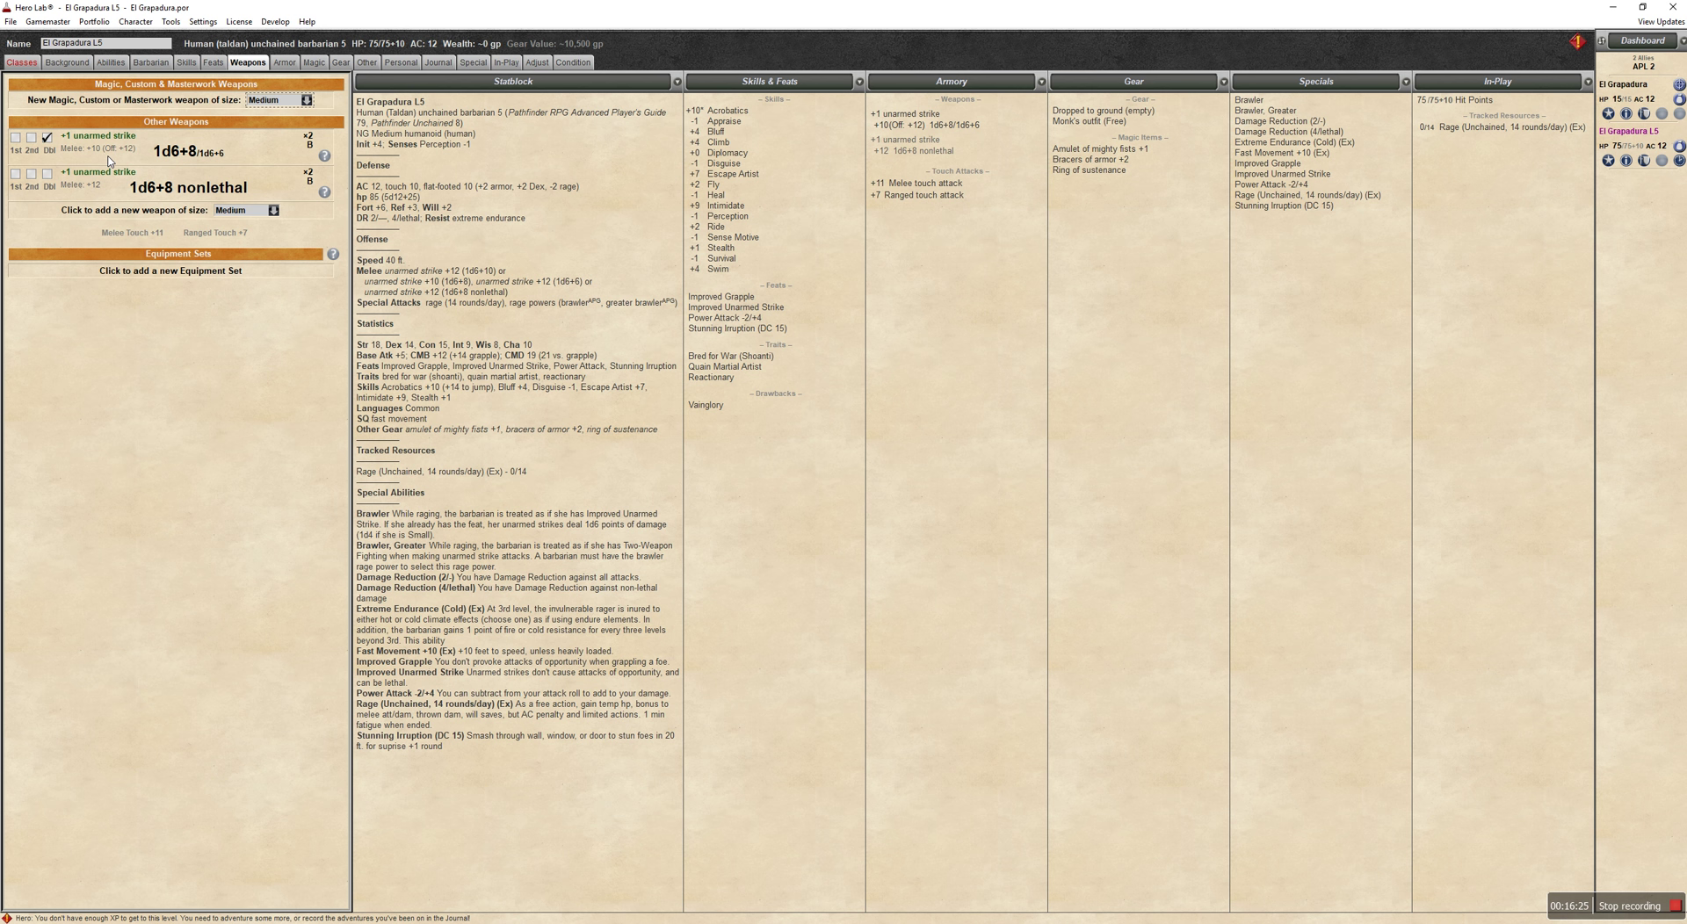
# Activate Power Attack while raging and inspect the damage bonus breakdown of the double-wielded unarmed strike.
pyautogui.click(16, 142)
pyautogui.click(15, 139)
pyautogui.click(507, 63)
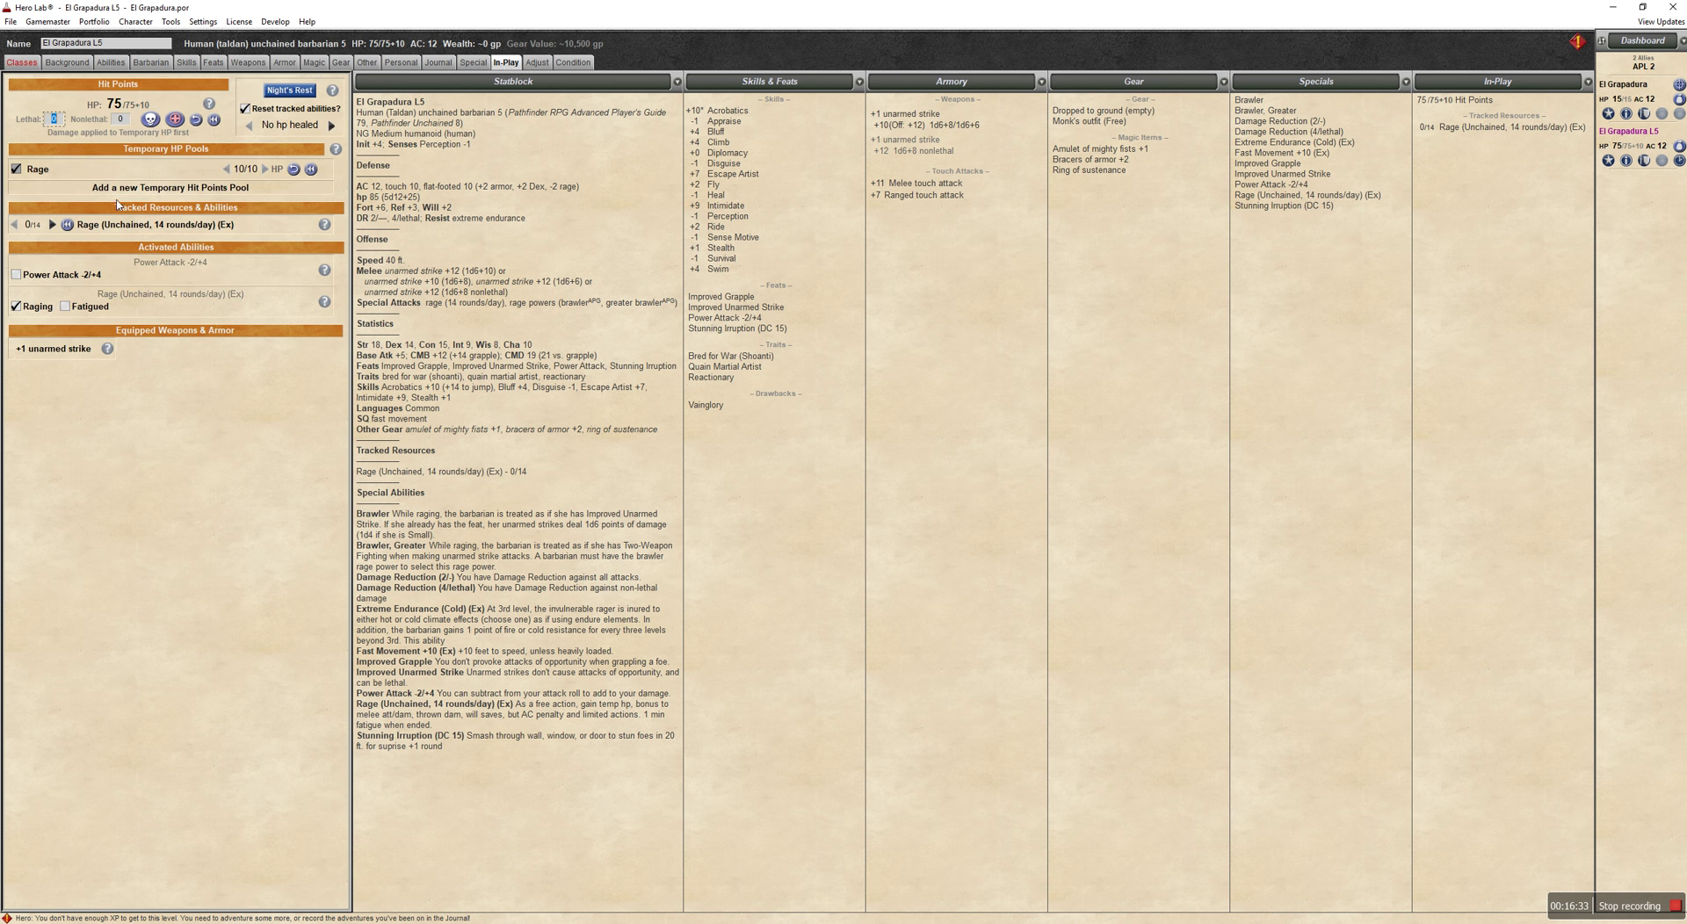
pyautogui.click(15, 276)
pyautogui.click(249, 63)
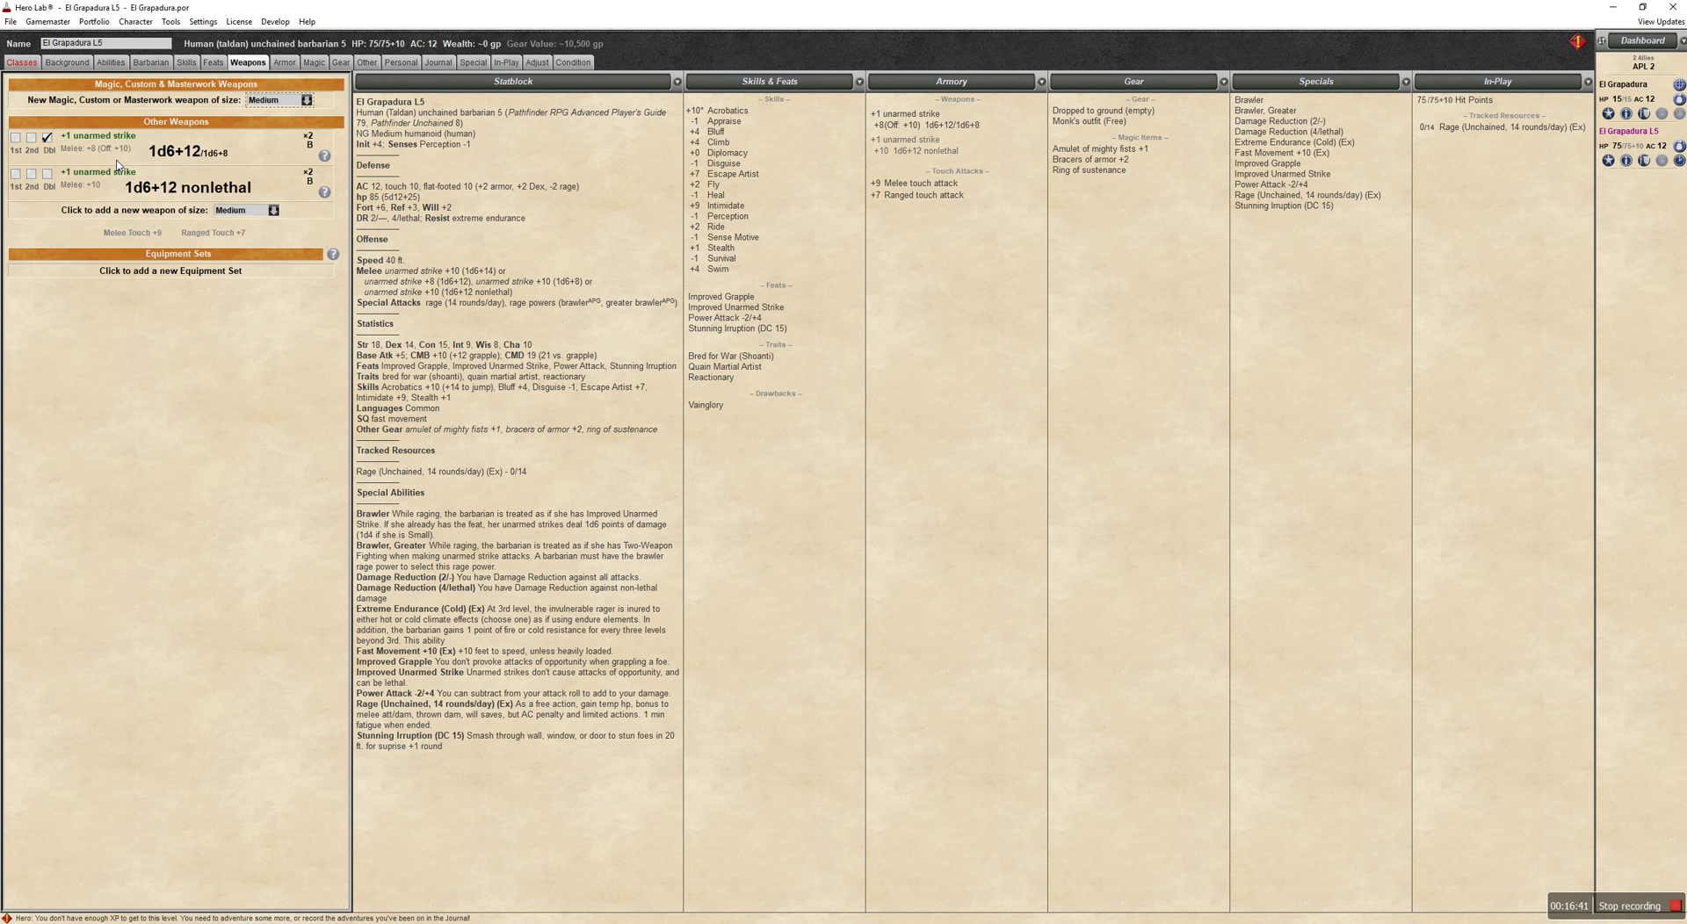
pyautogui.moveTo(187, 160)
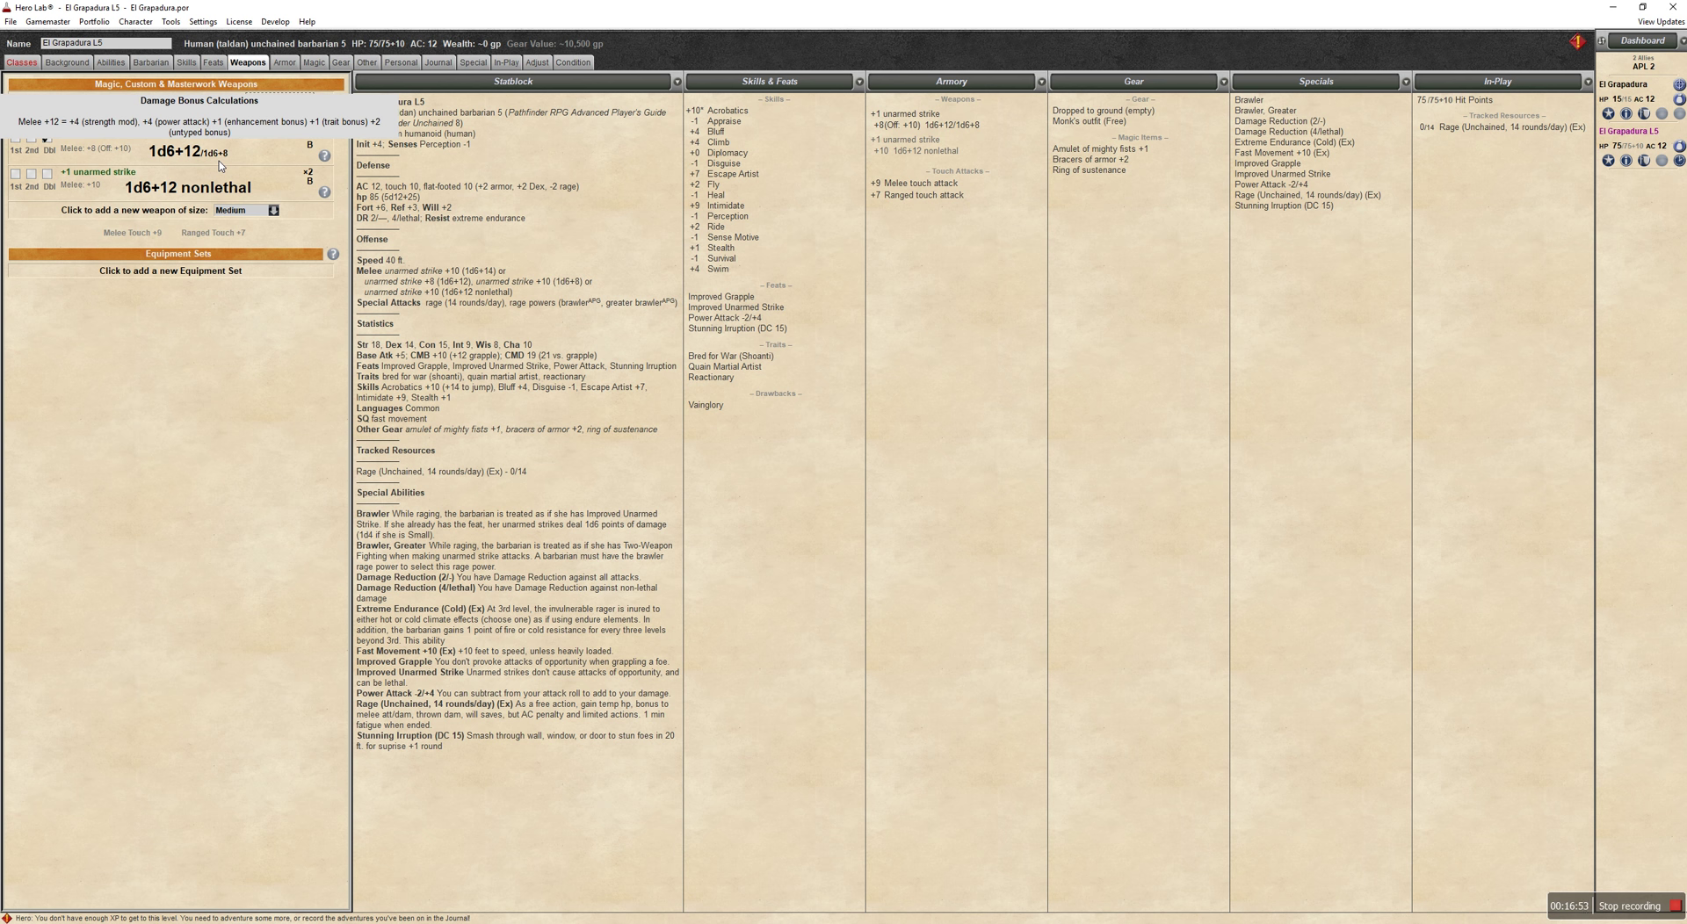
# Deactivate Power Attack and Raging after checking the two-weapon damage.
pyautogui.click(506, 63)
pyautogui.click(21, 279)
pyautogui.click(19, 279)
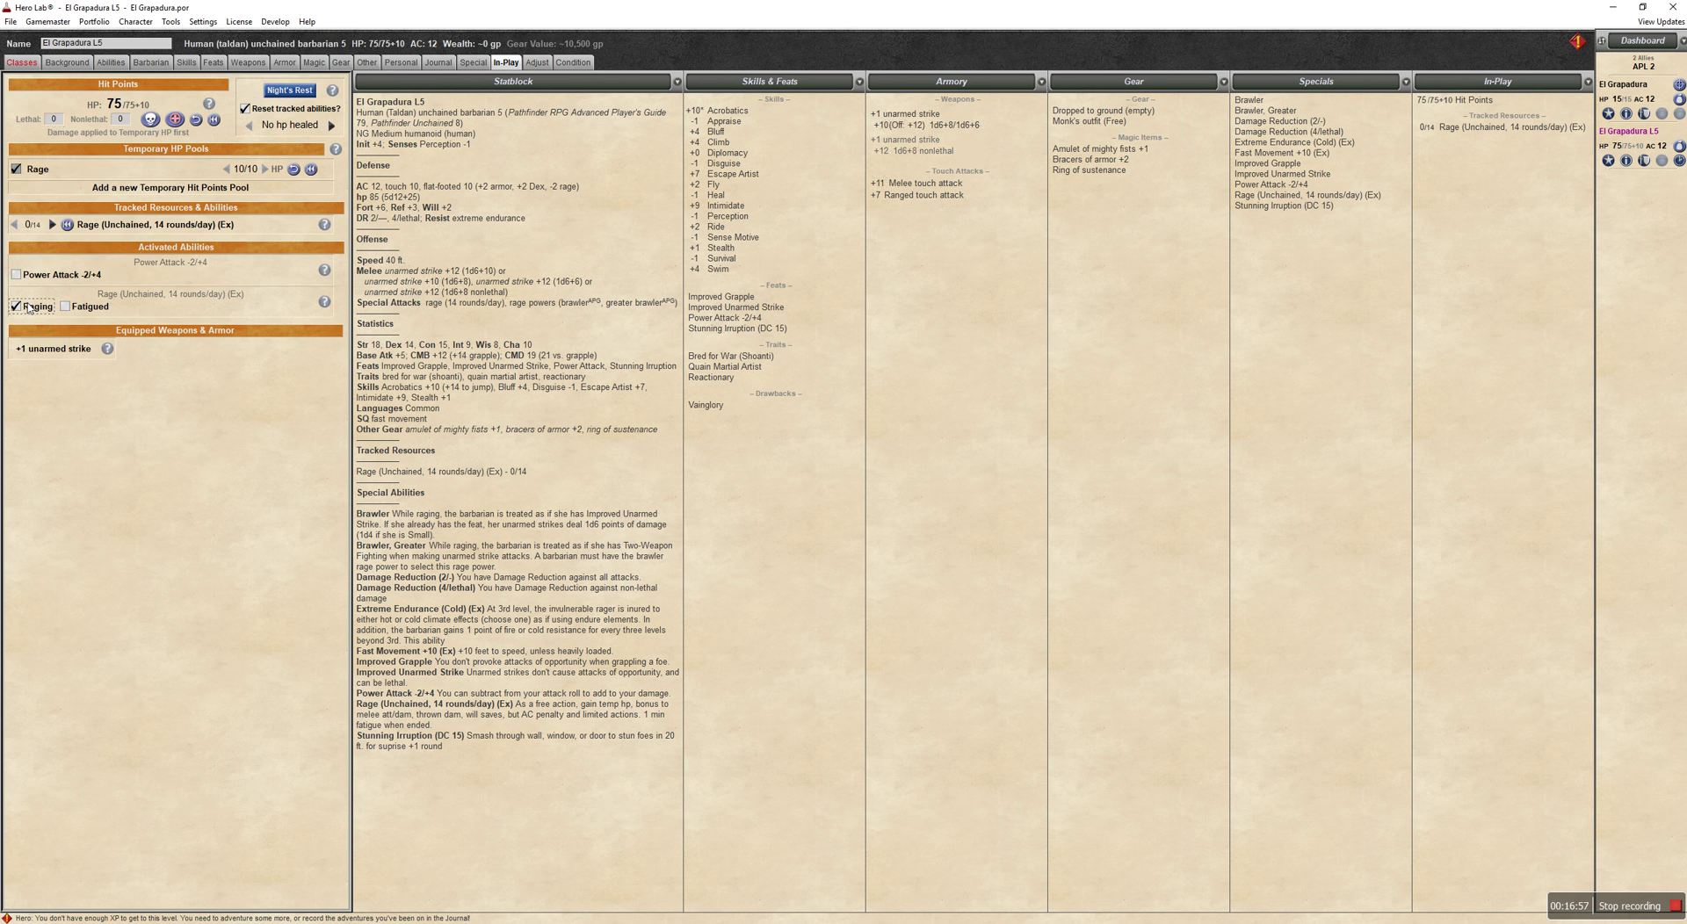
pyautogui.click(20, 306)
# Set the +1 unarmed strike to primary-hand use instead of double.
pyautogui.click(154, 65)
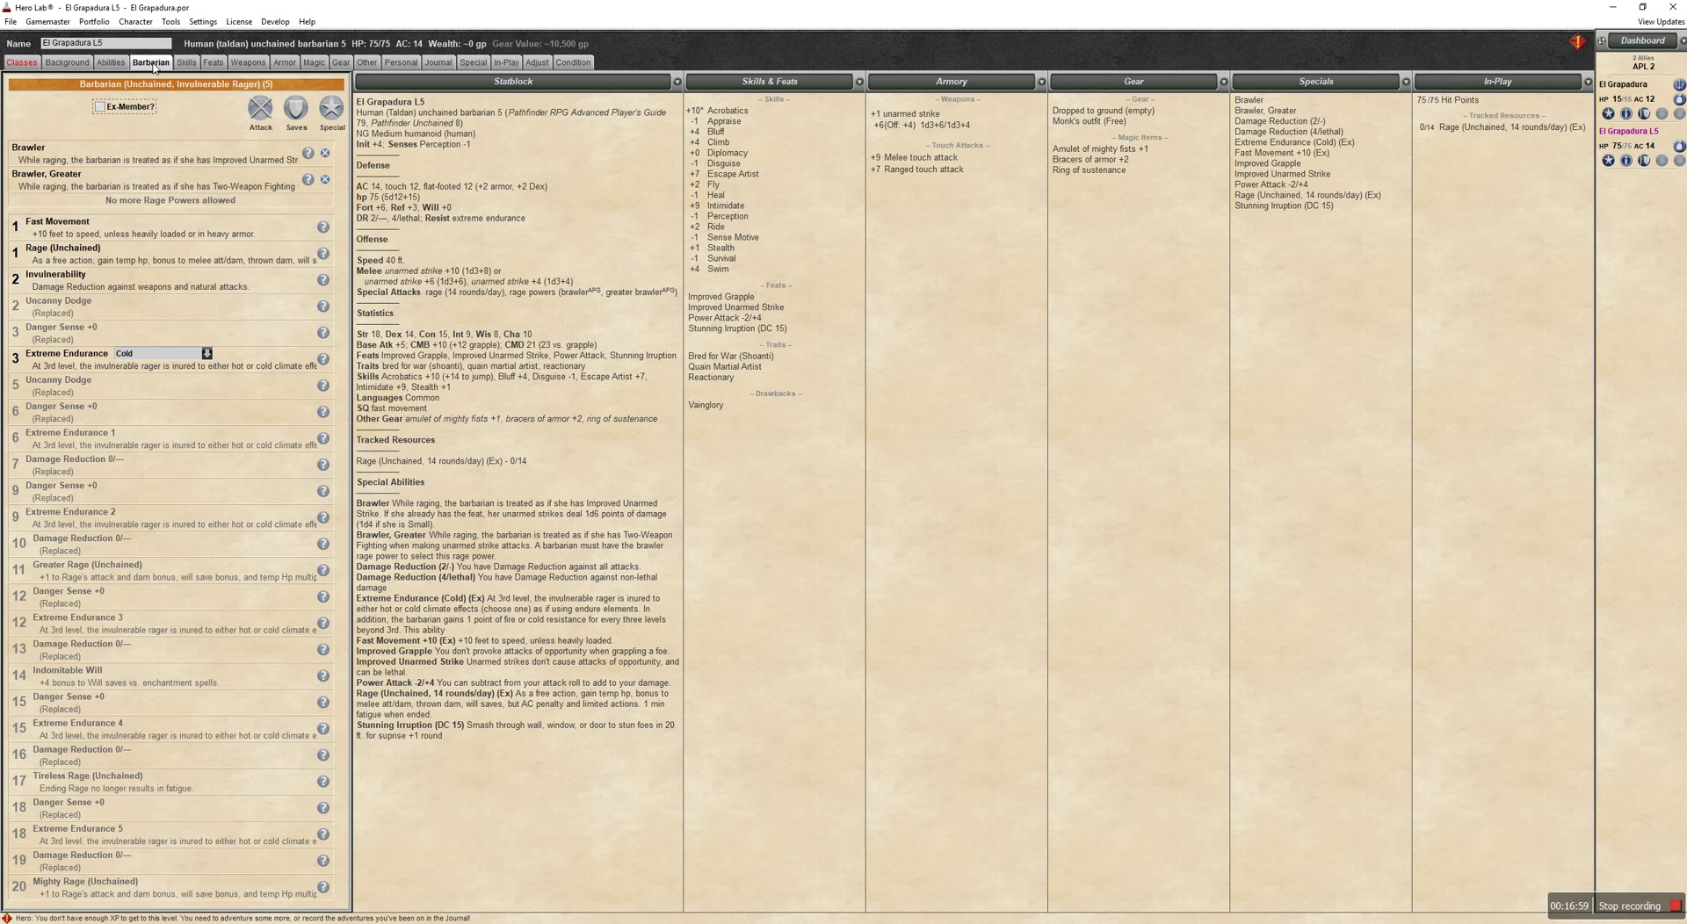
pyautogui.click(187, 63)
pyautogui.click(215, 63)
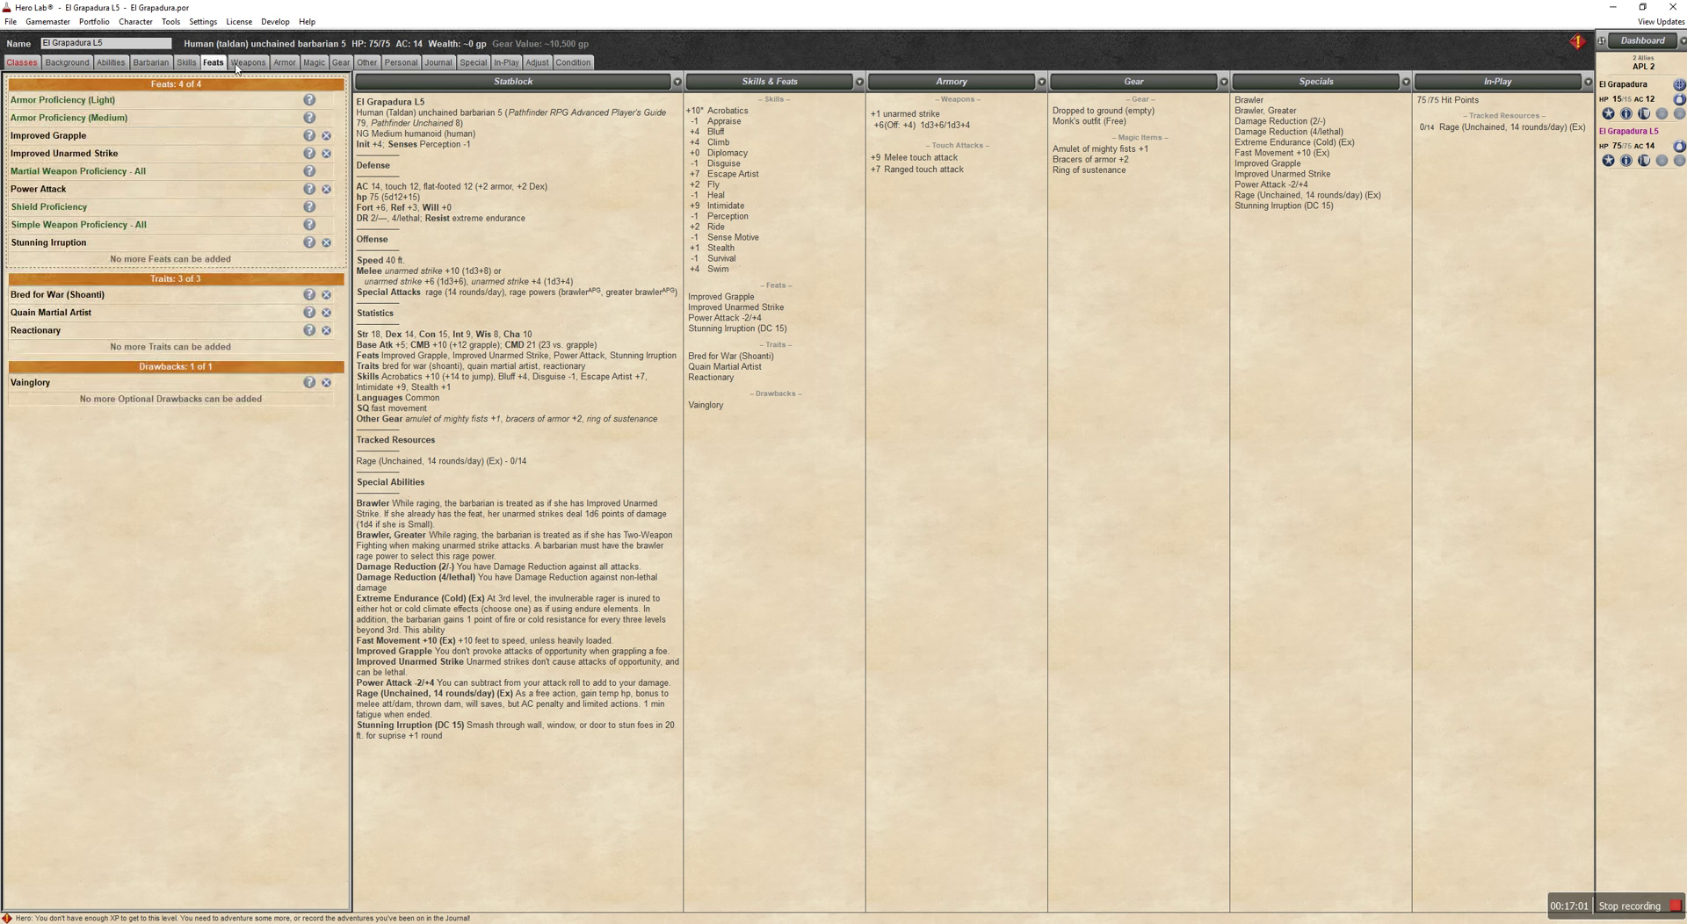
pyautogui.click(248, 62)
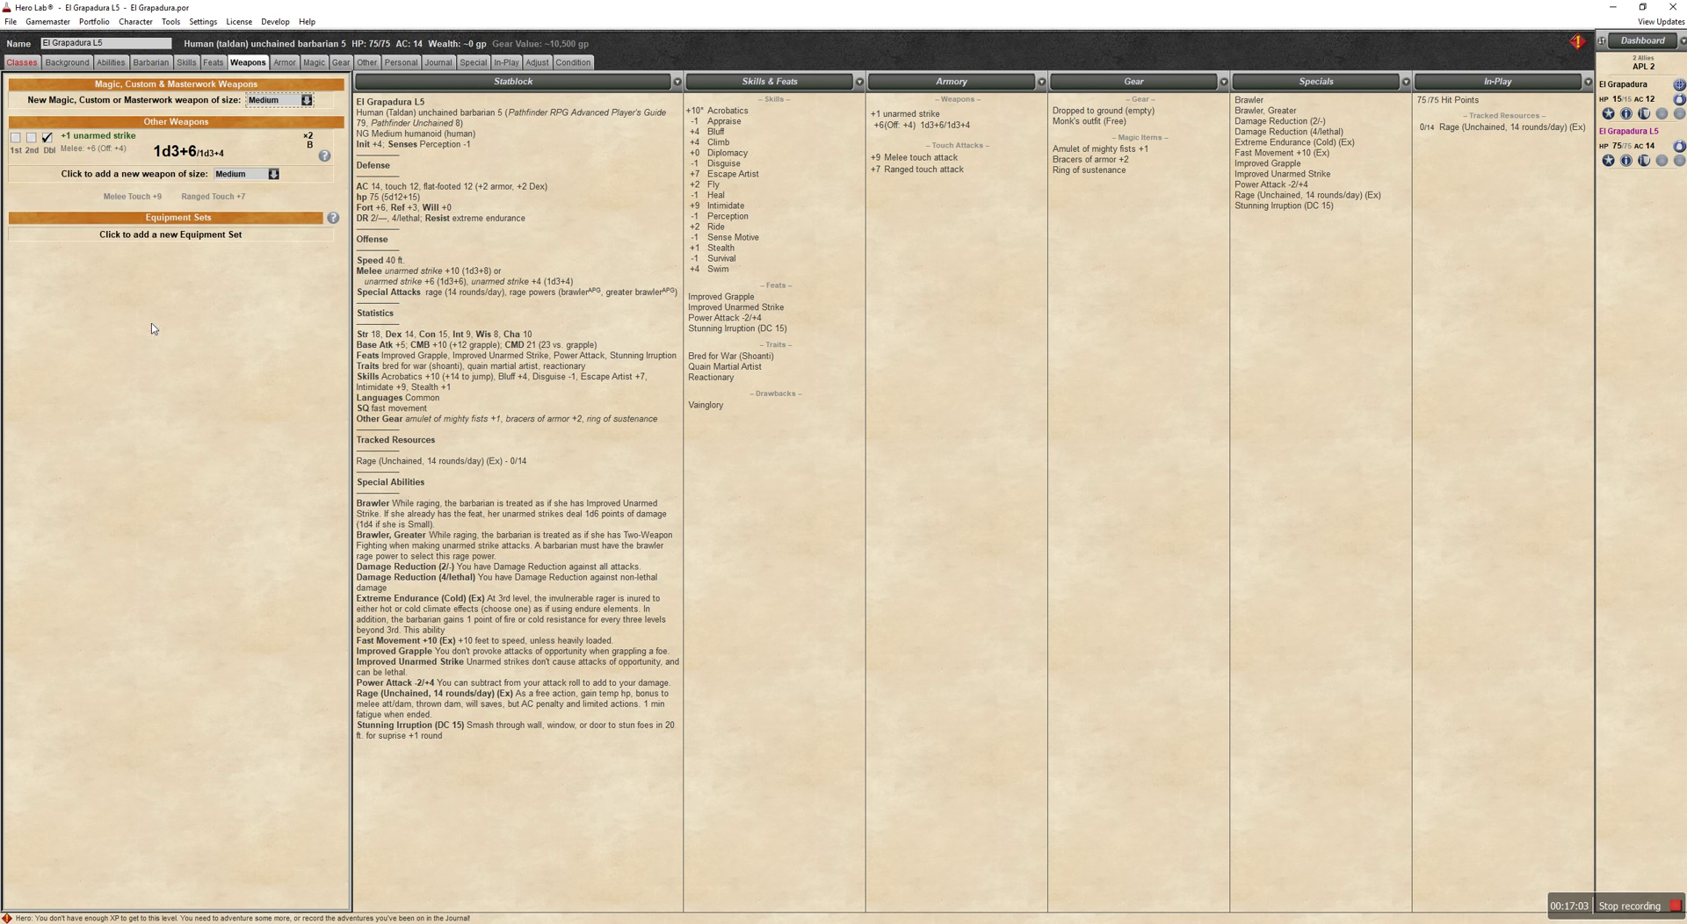
pyautogui.click(15, 138)
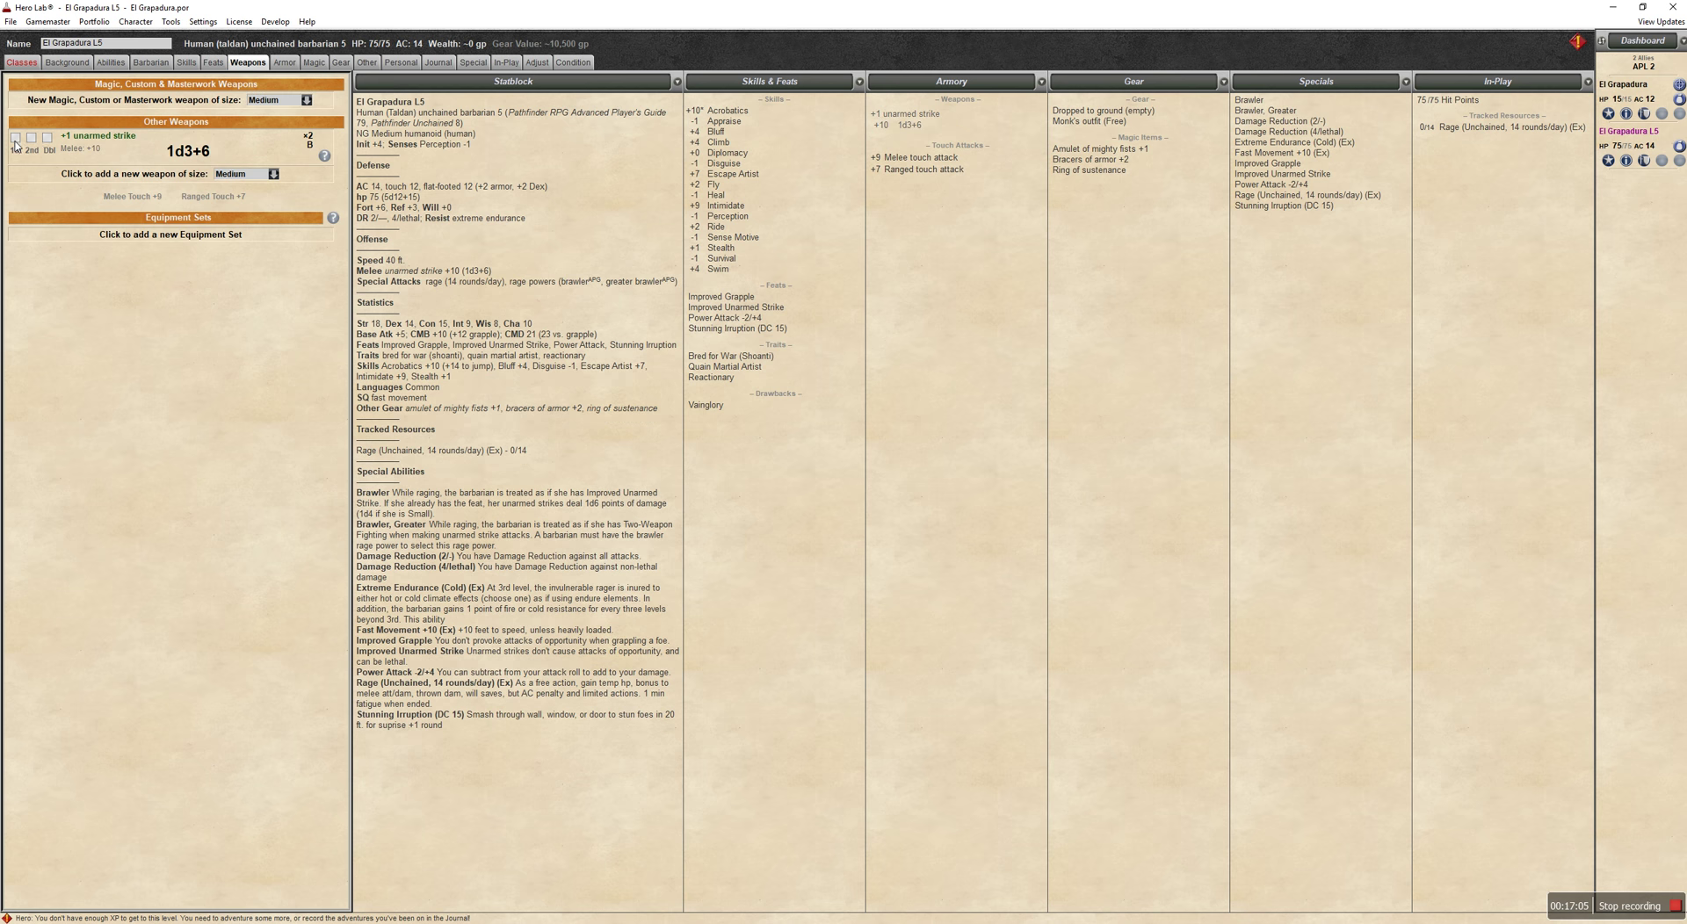
# Activate Power Attack and Raging, and inspect the damage bonus of the primary-hand unarmed strike.
pyautogui.click(514, 65)
pyautogui.click(16, 275)
pyautogui.click(16, 306)
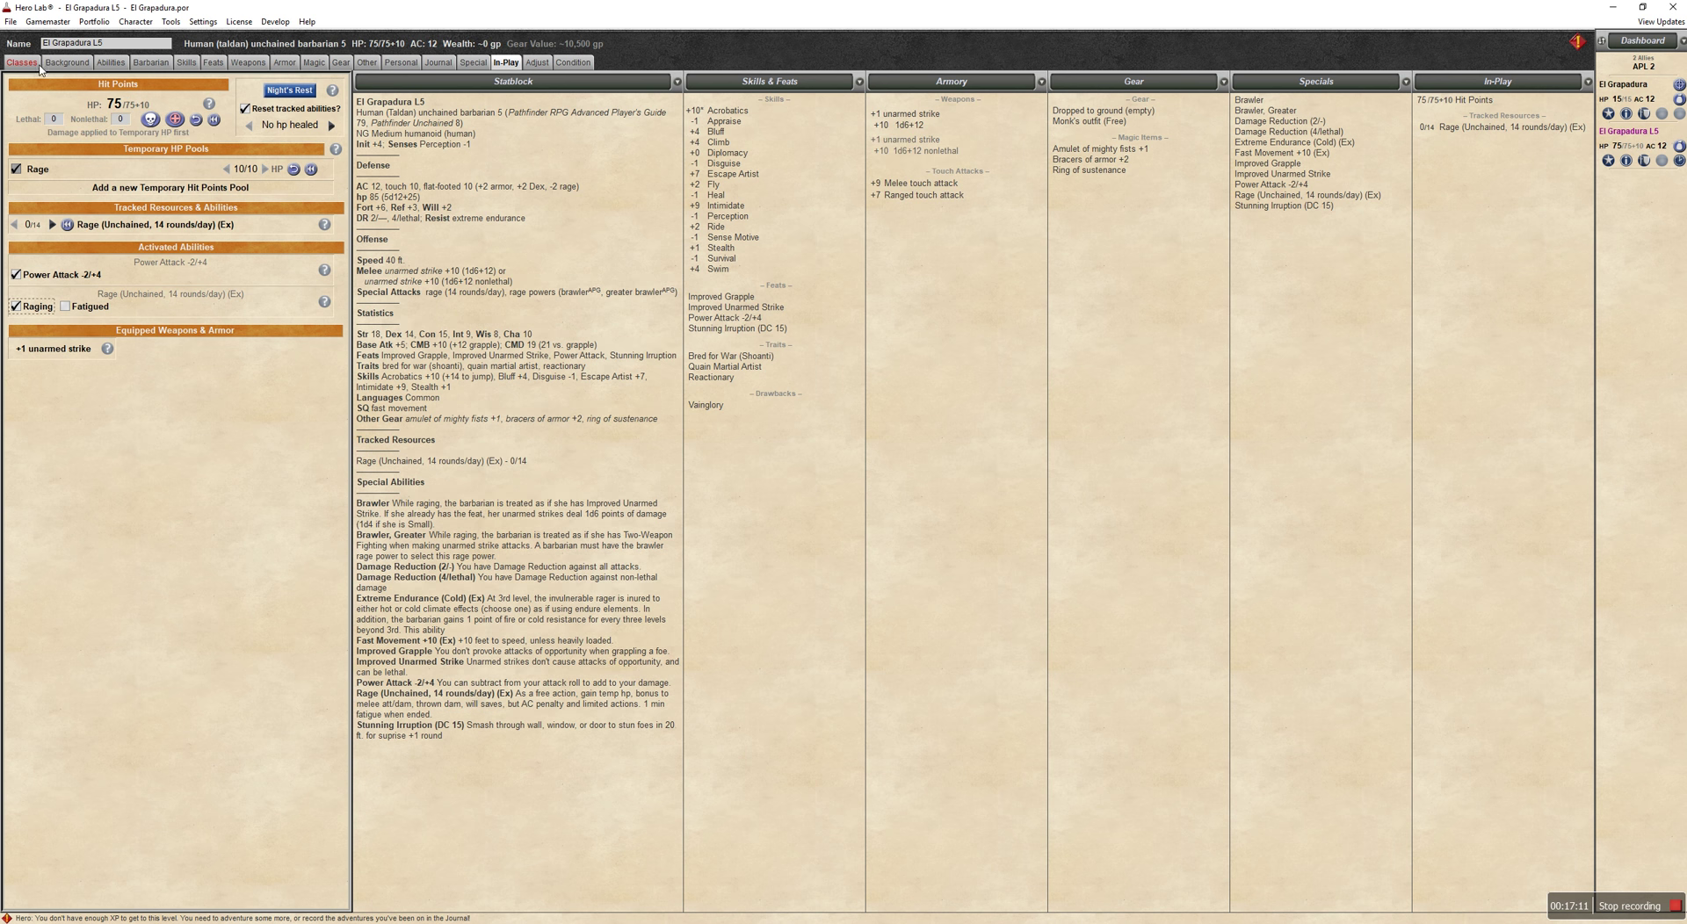
pyautogui.click(242, 66)
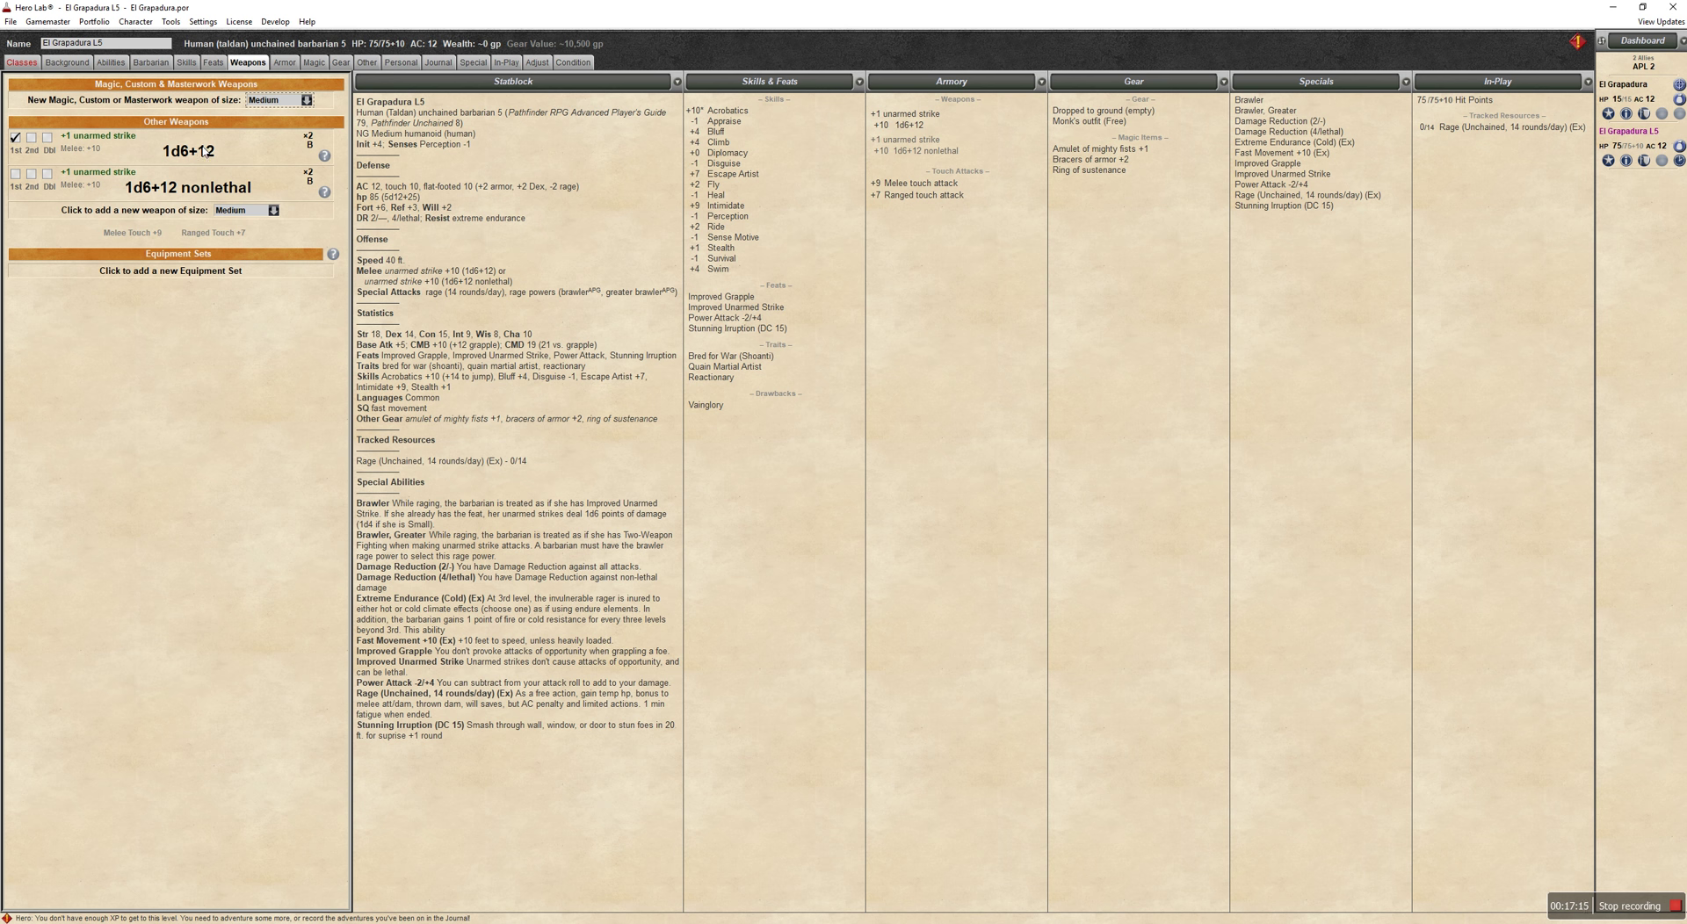
pyautogui.moveTo(203, 157)
# Turn off both Power Attack and Raging for the level 5 character.
pyautogui.click(507, 67)
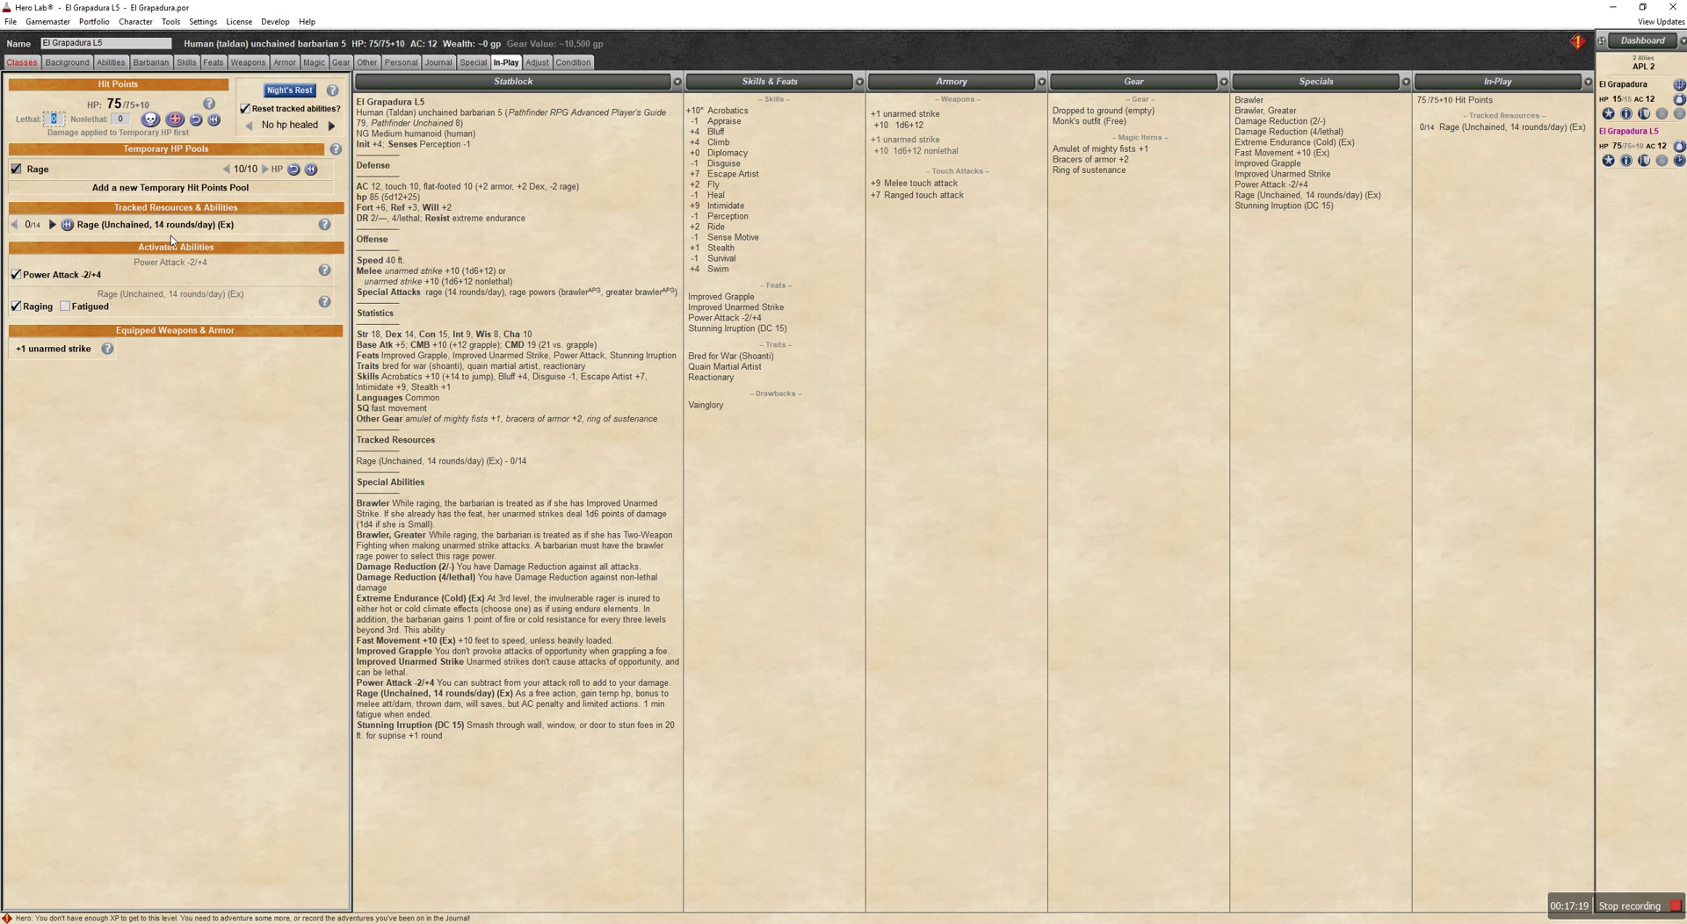
pyautogui.click(16, 276)
pyautogui.click(16, 306)
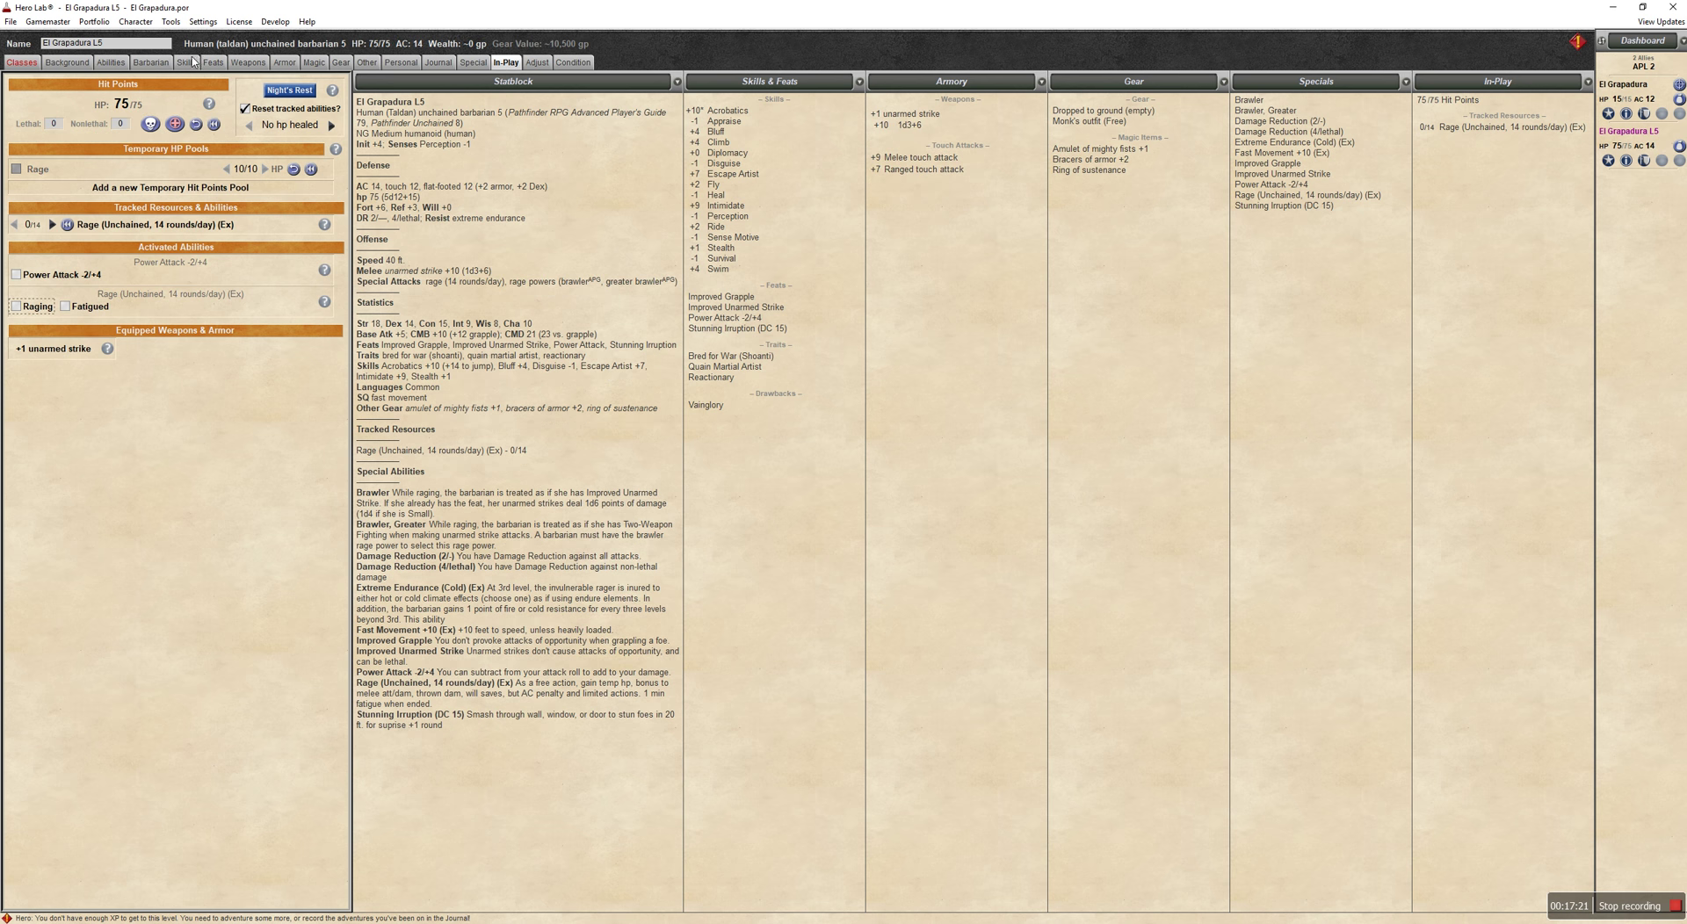
# Review the level 5 character's weapons, armor and magic items, and read the Ring of sustenance description.
pyautogui.click(190, 63)
pyautogui.click(232, 63)
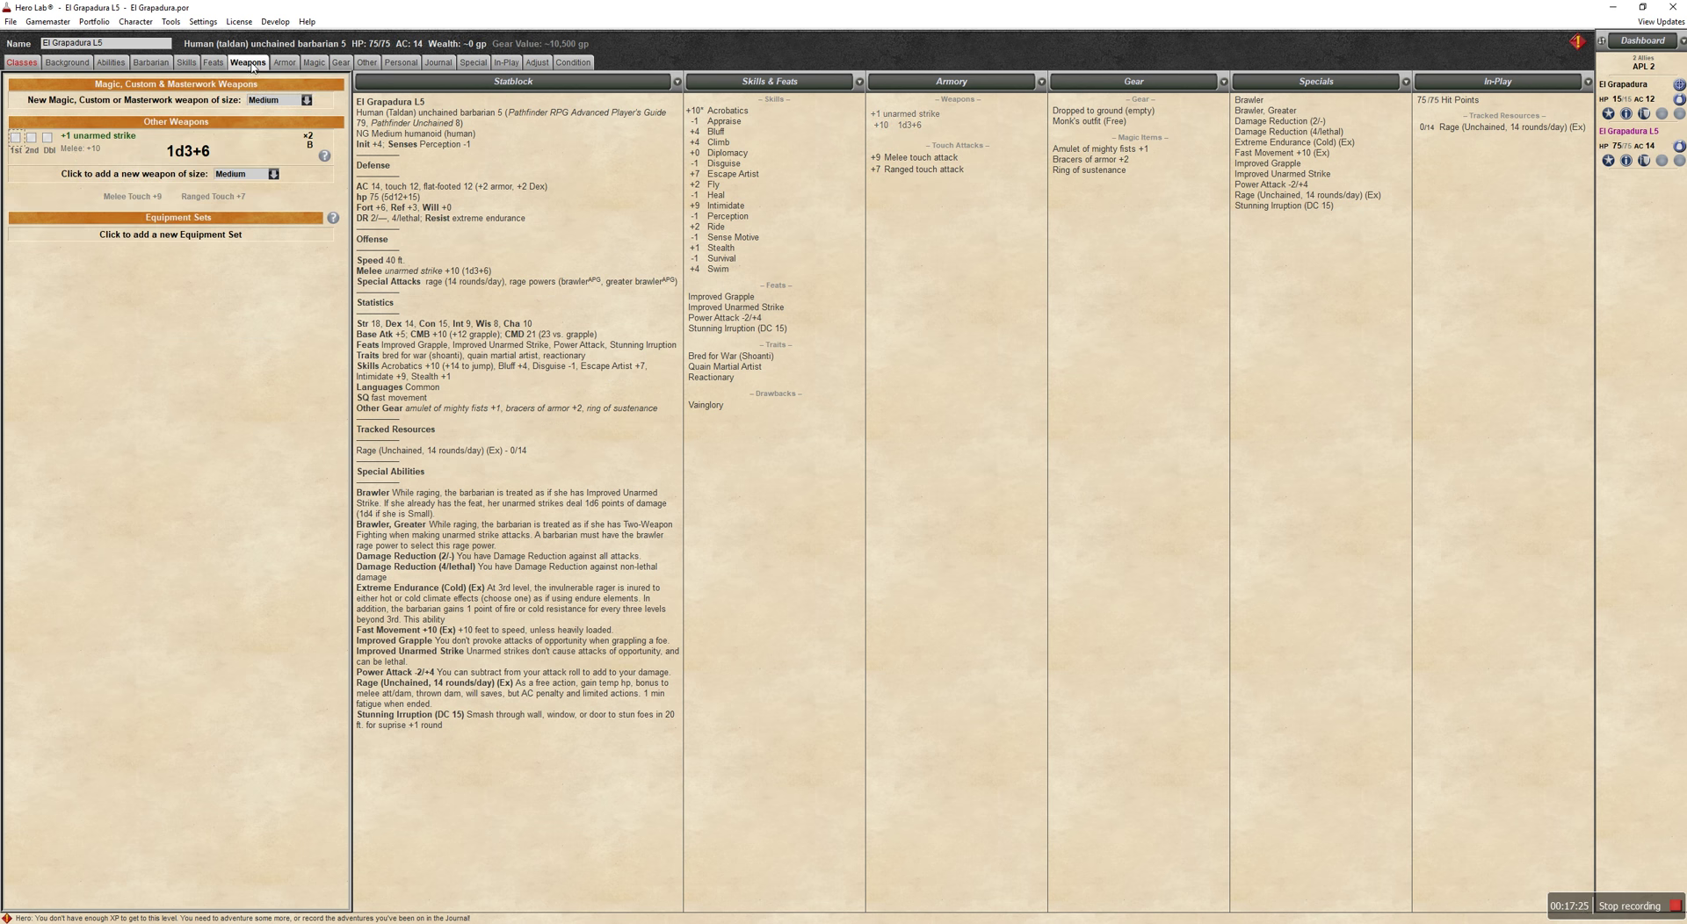
pyautogui.click(286, 63)
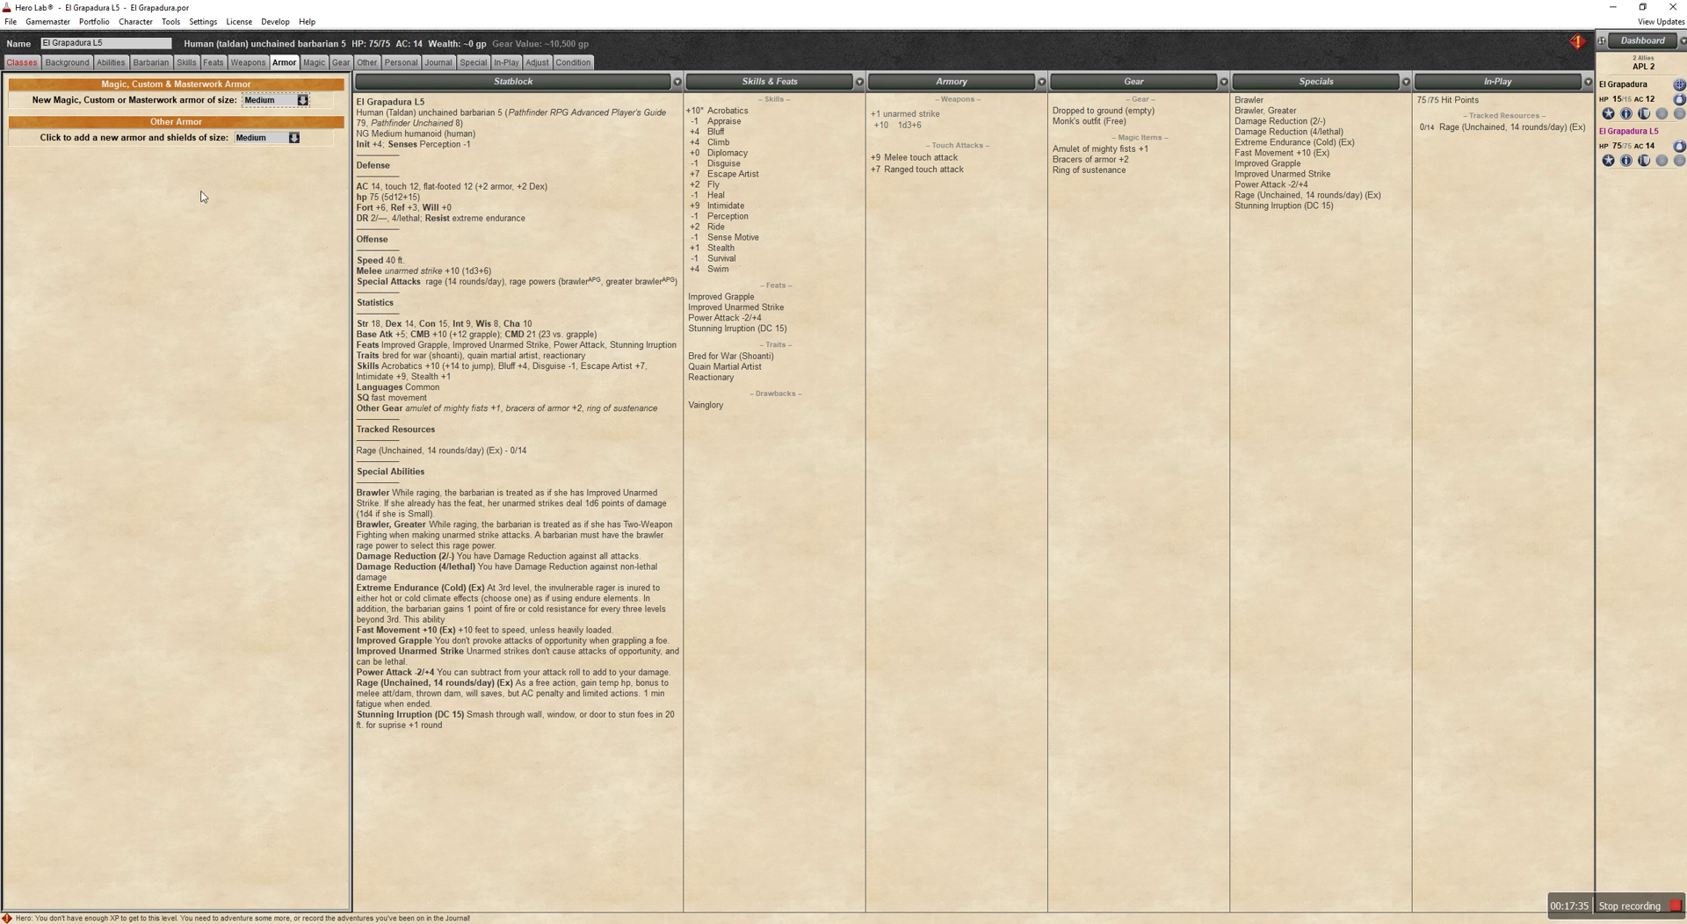
pyautogui.click(313, 62)
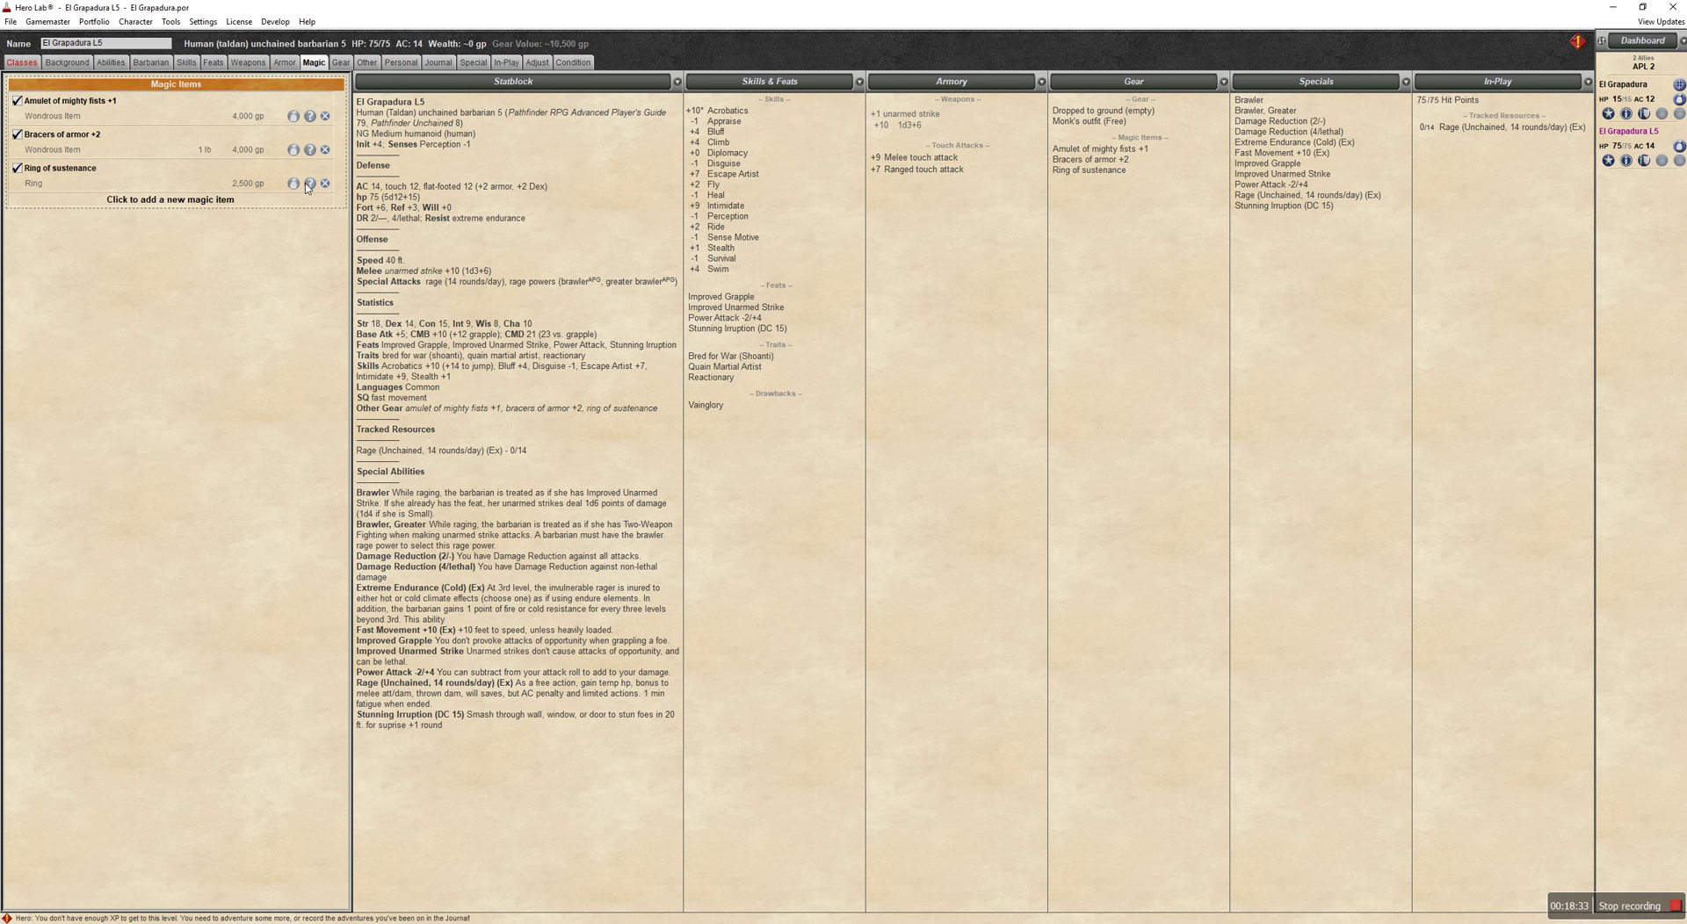
pyautogui.moveTo(308, 187)
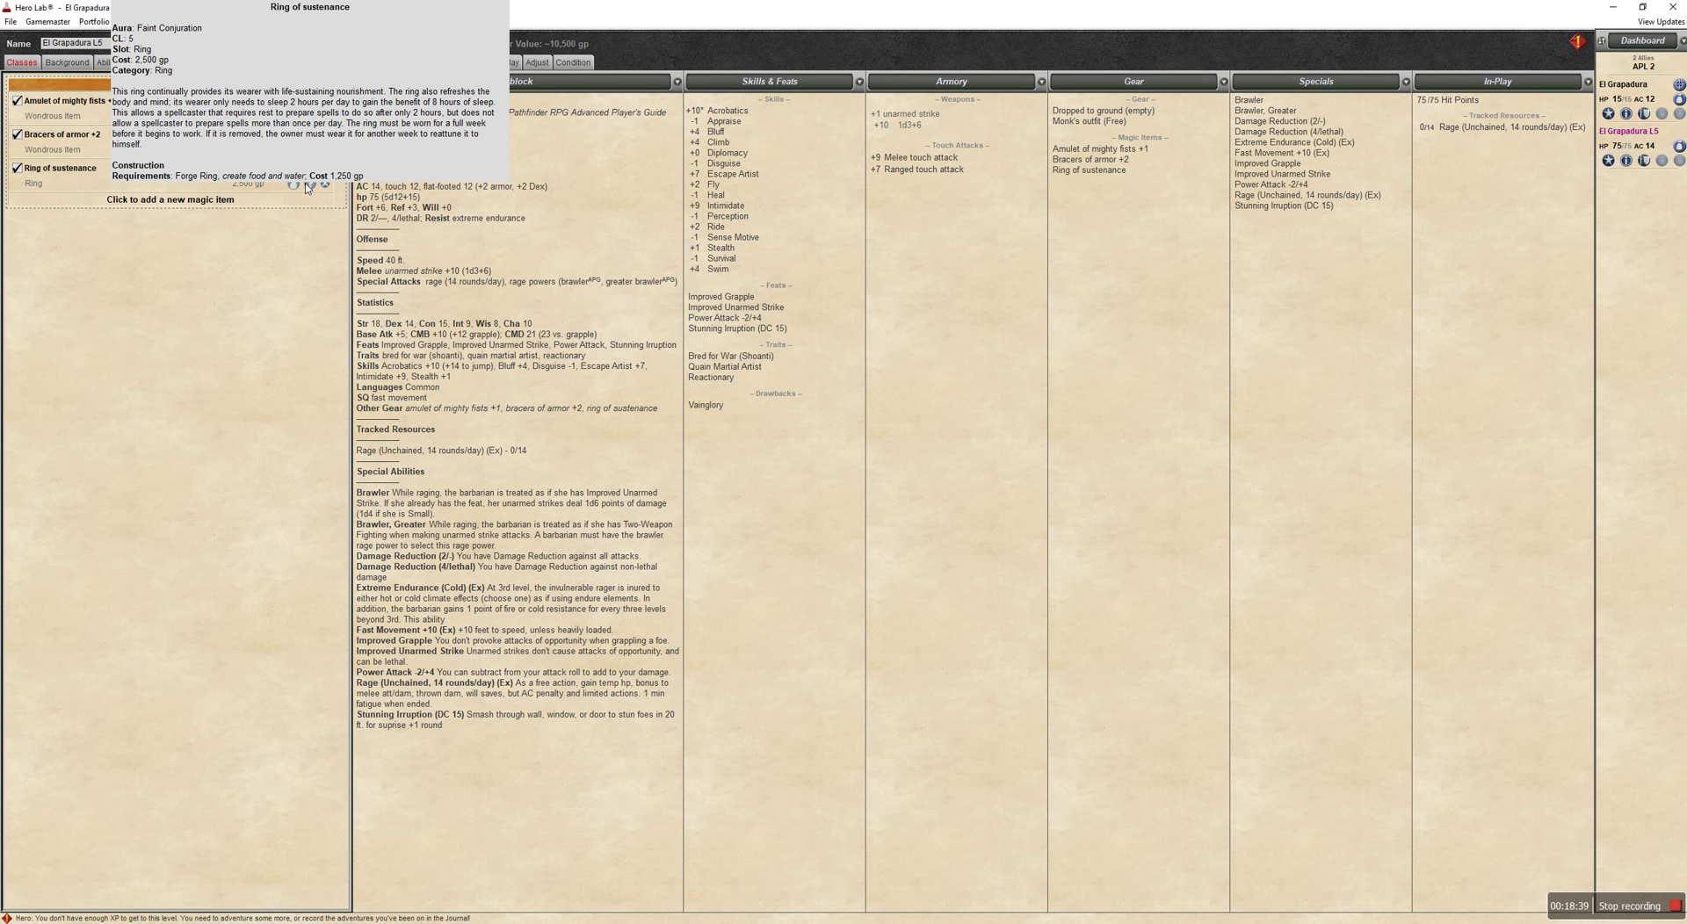
# Review the level 5 character's gear, mounts and hirelings, personal details, journal and special abilities.
pyautogui.click(341, 62)
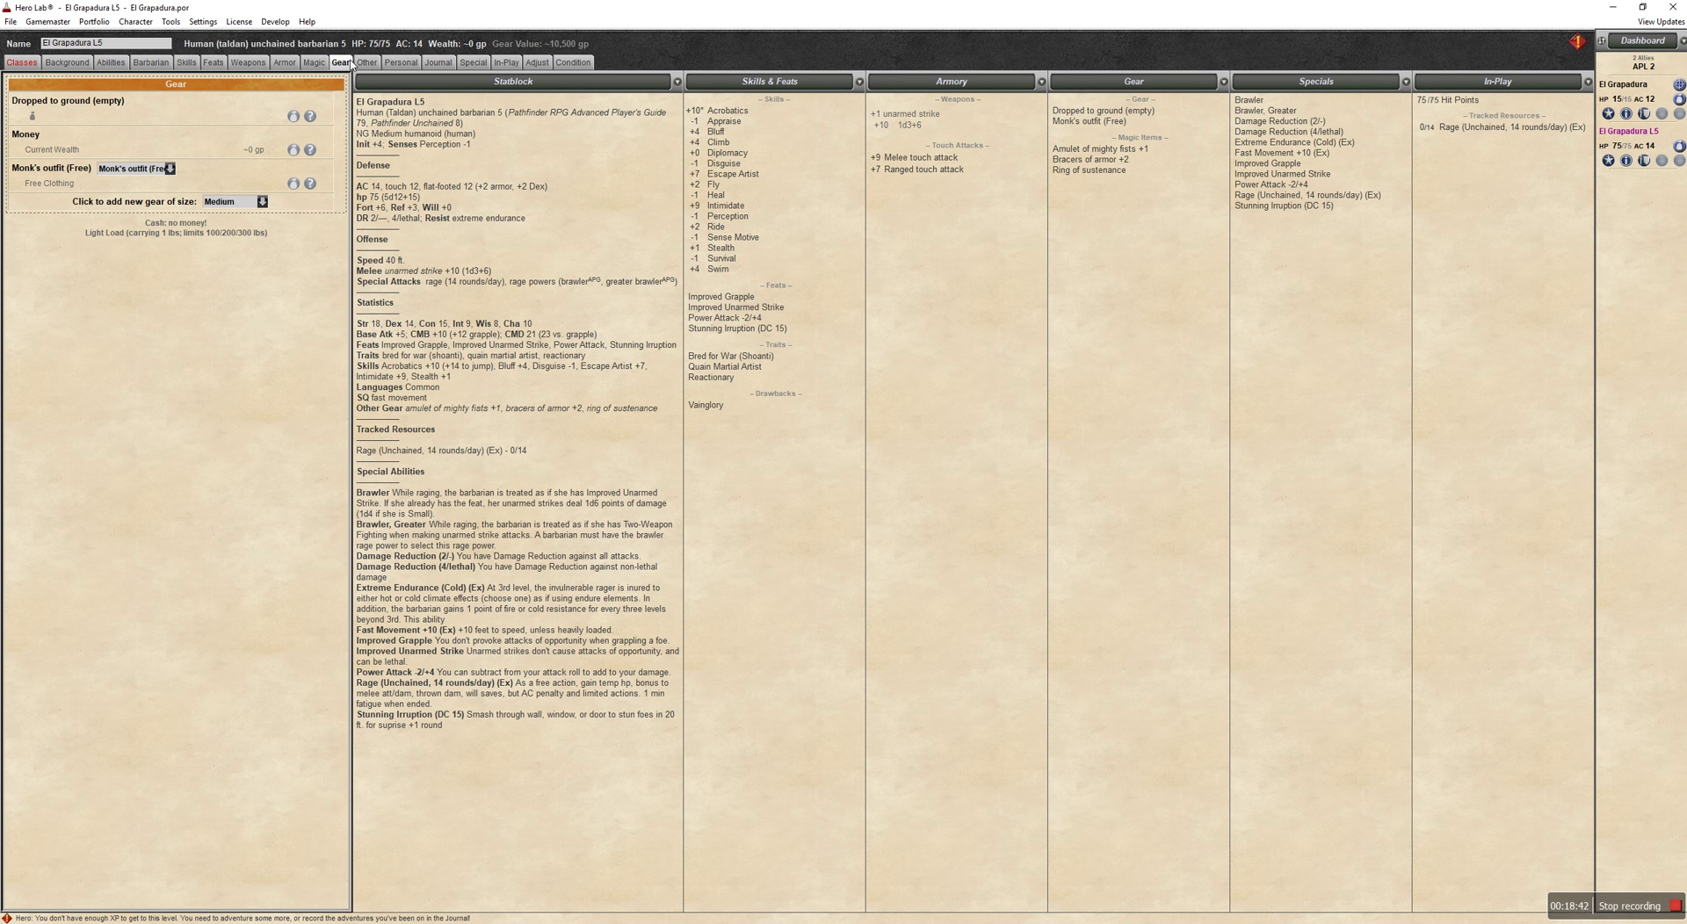
pyautogui.click(367, 63)
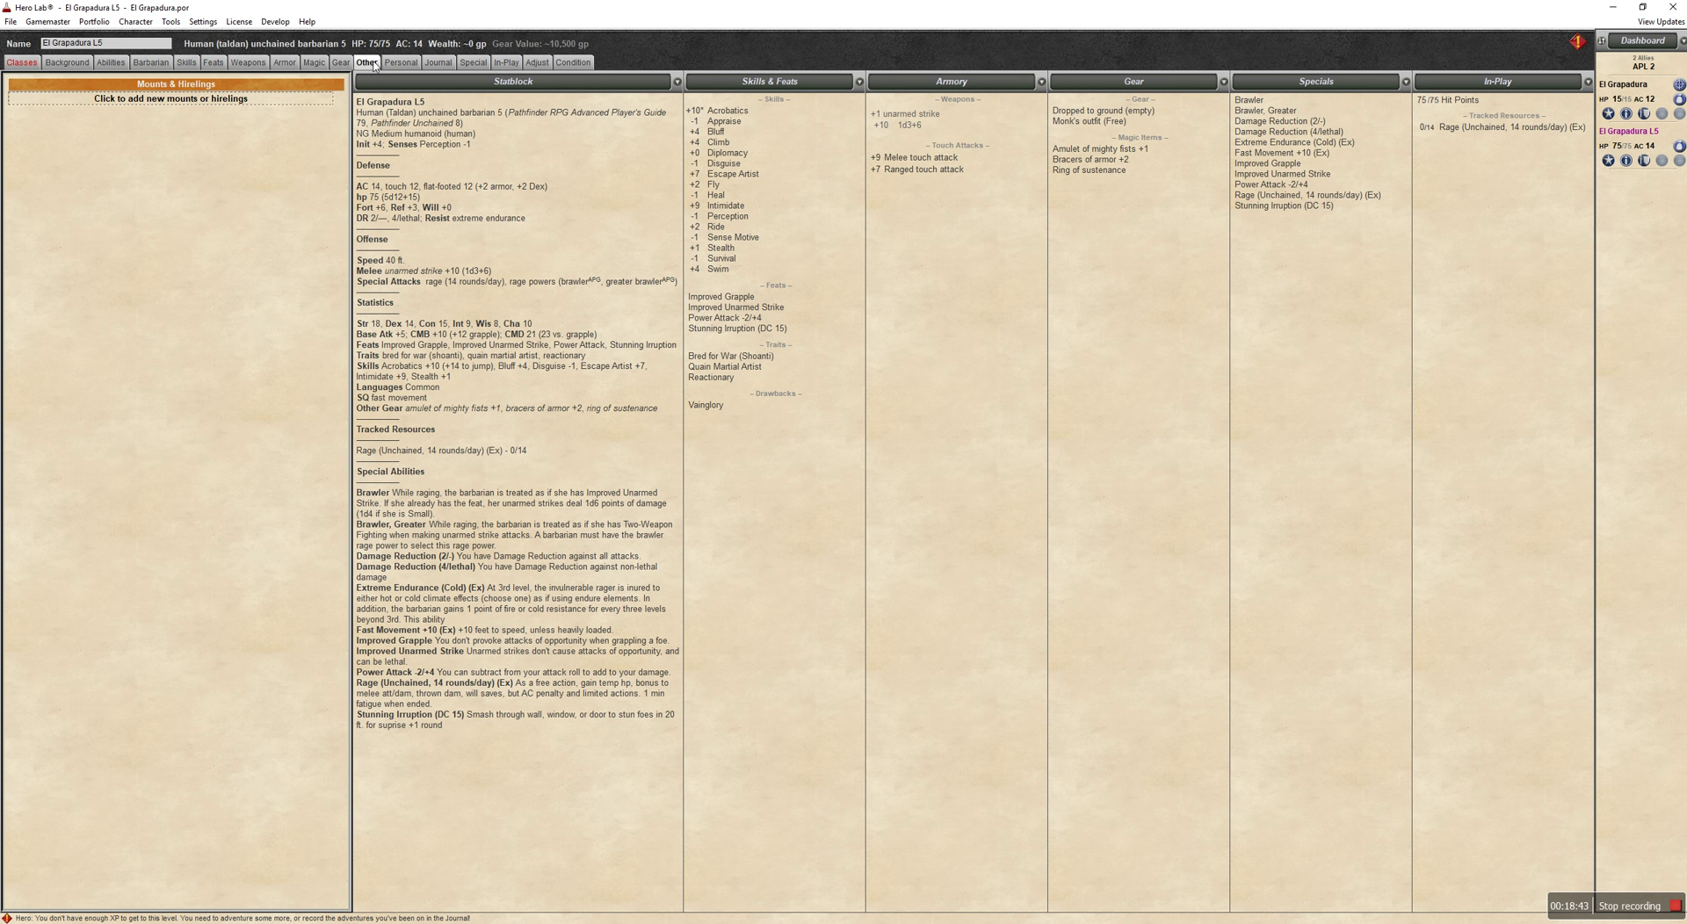
pyautogui.click(343, 65)
pyautogui.click(366, 63)
pyautogui.click(400, 62)
pyautogui.click(437, 63)
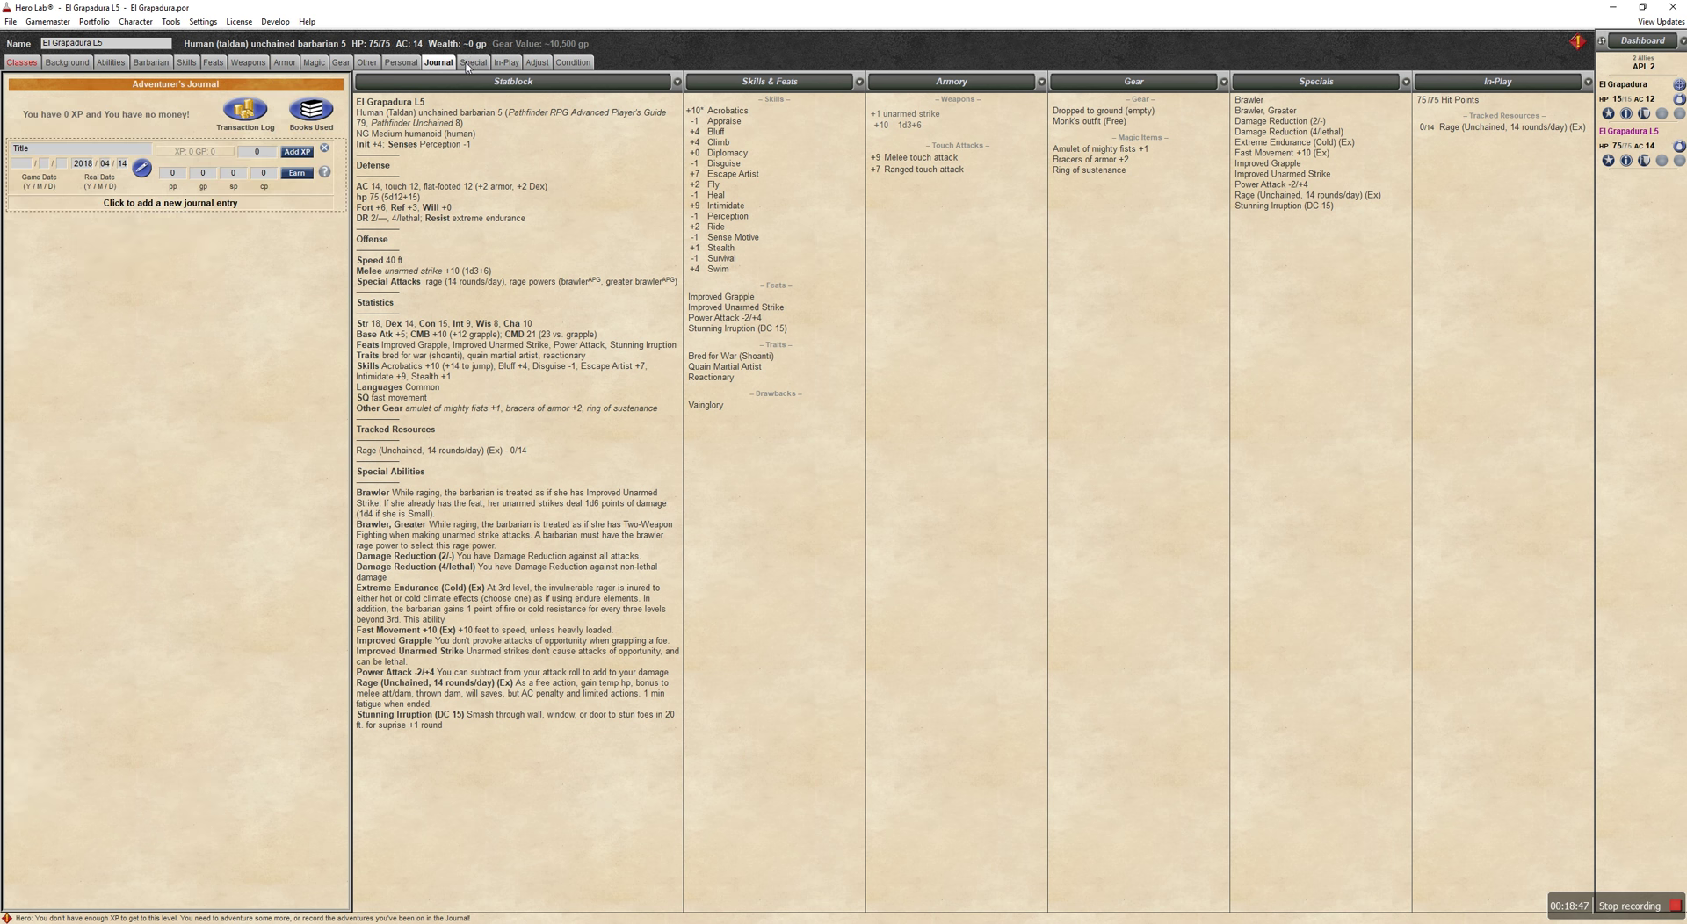
pyautogui.click(468, 64)
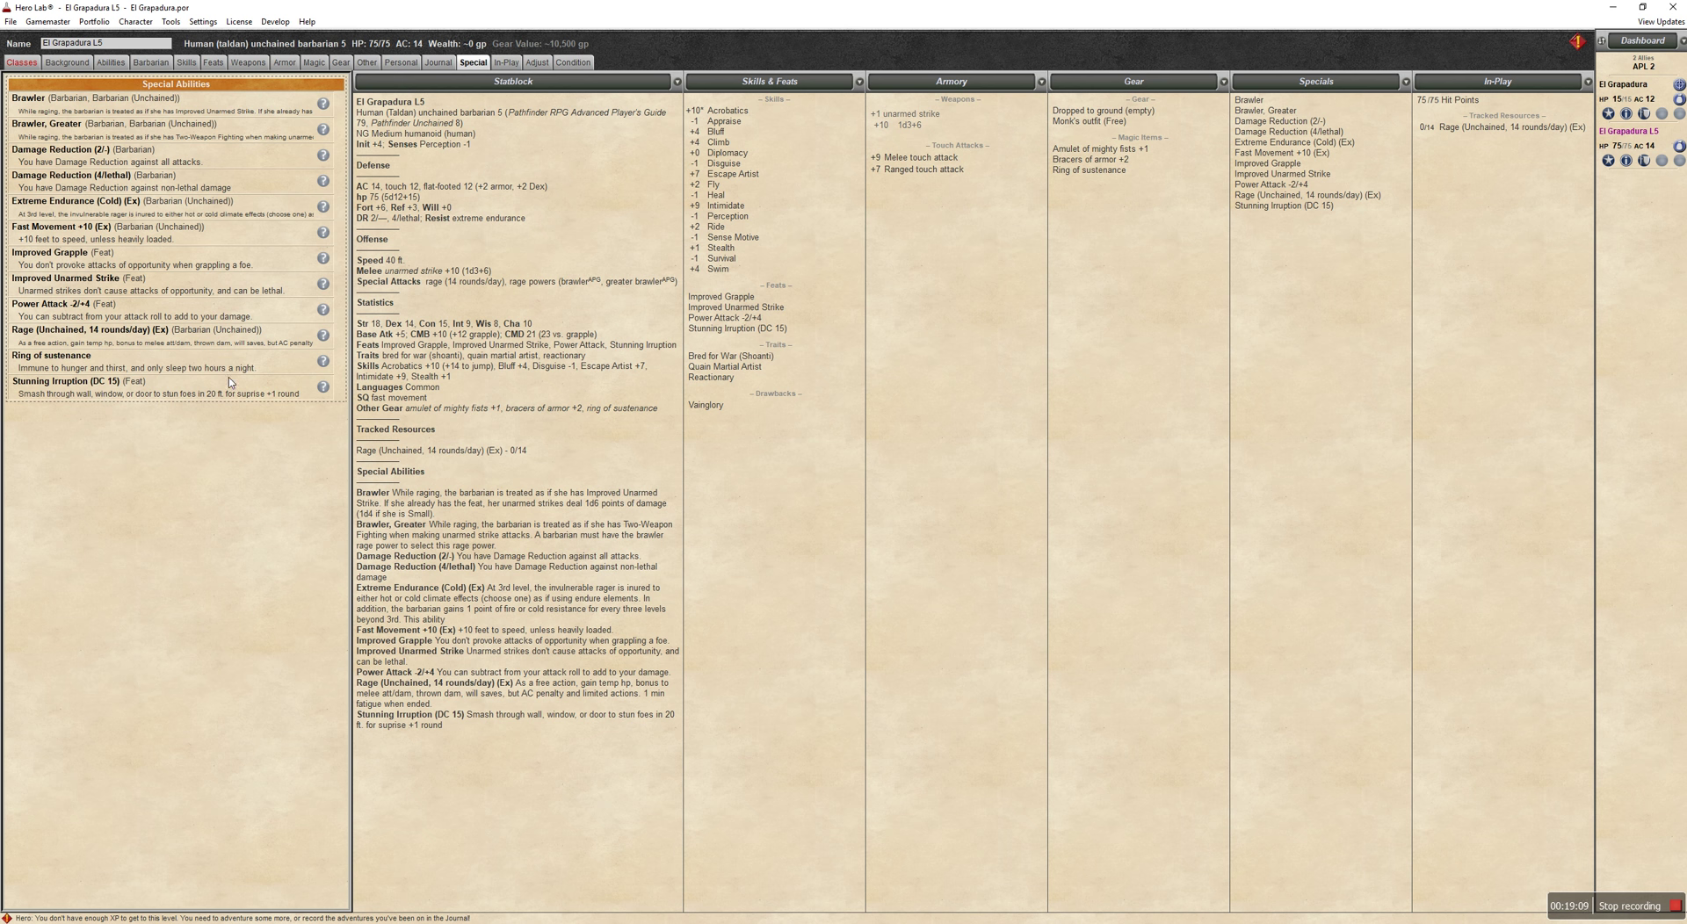
# Read the Stunning Irruption description, and review the level 5 character's in-play, adjustment, condition and class details.
pyautogui.moveTo(327, 391)
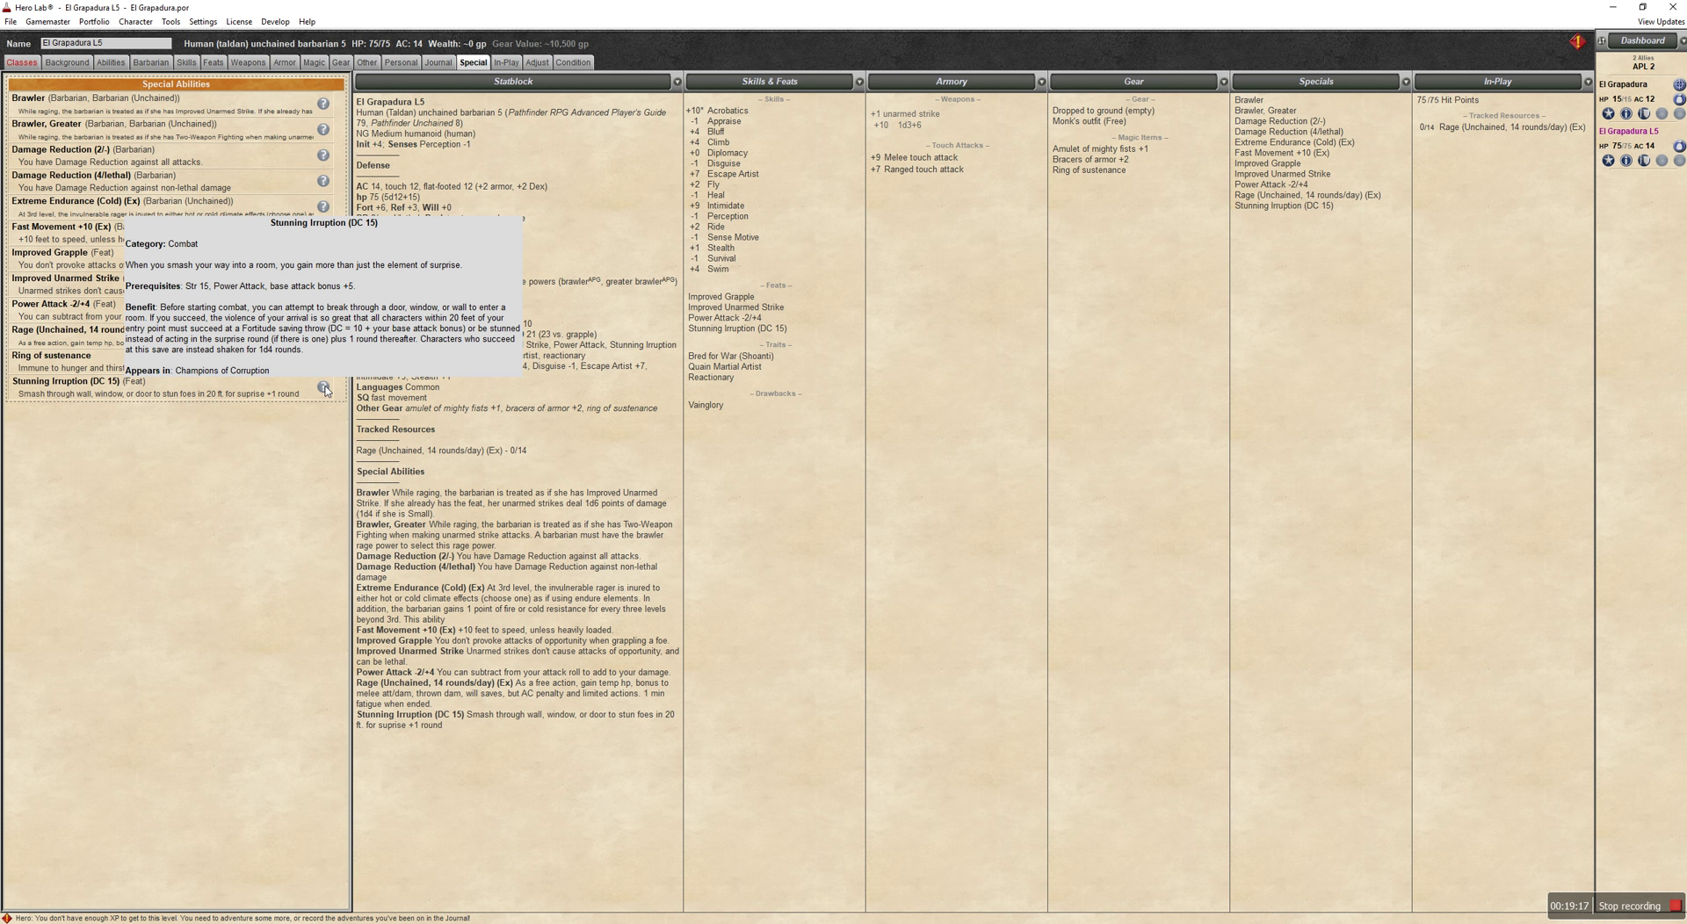
pyautogui.click(508, 62)
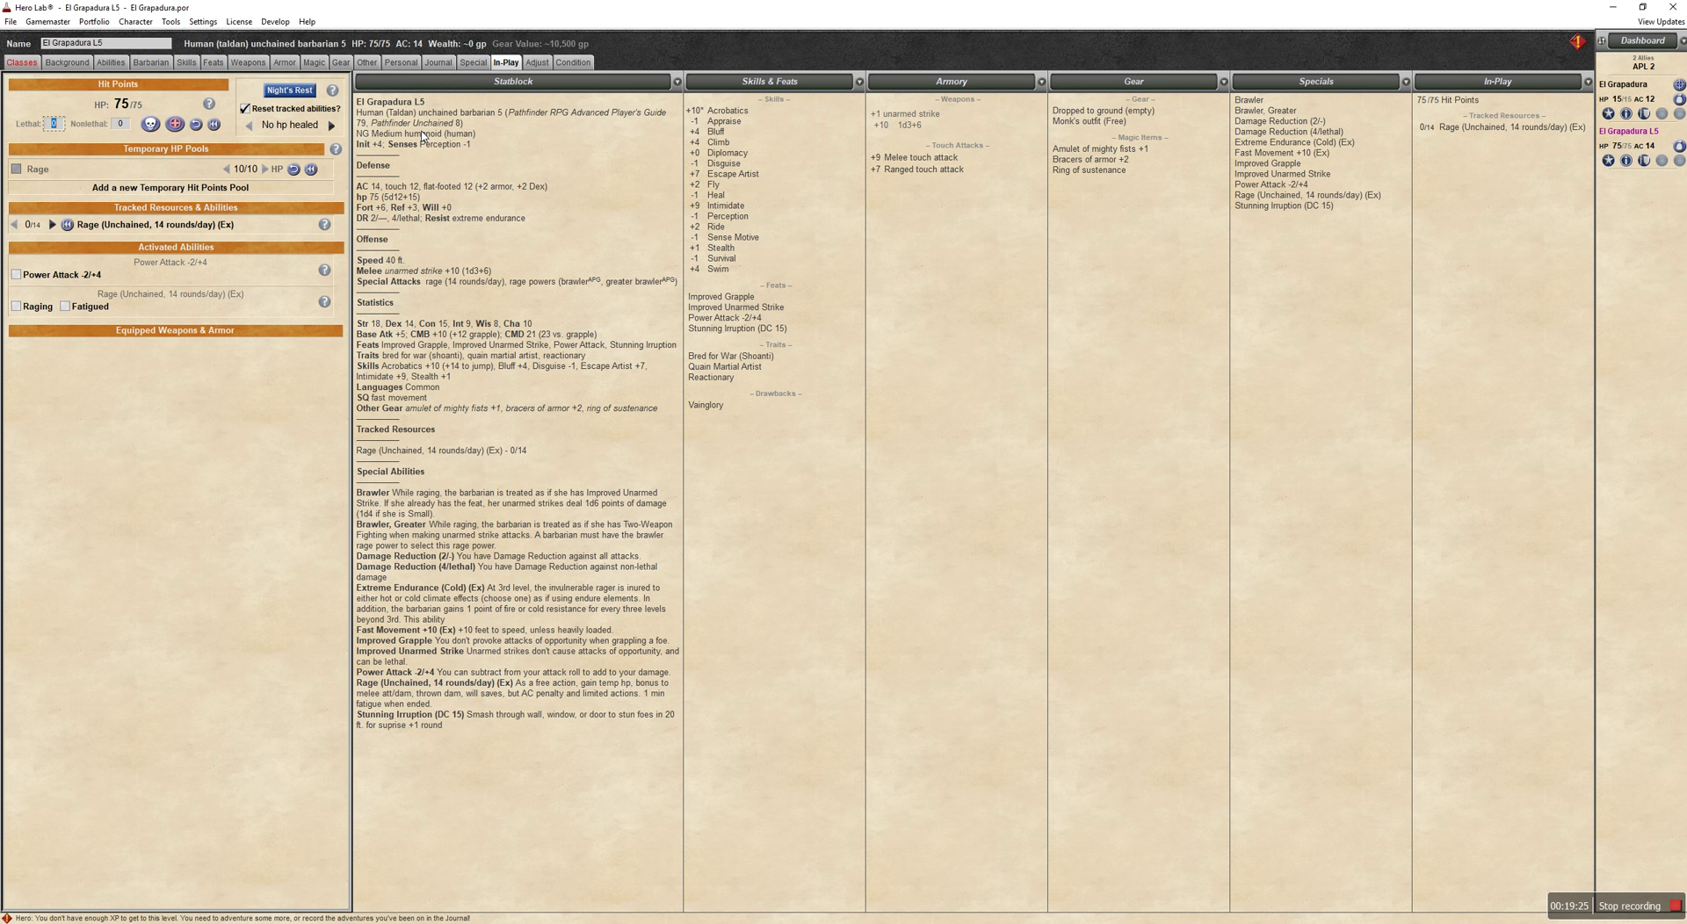
pyautogui.click(535, 64)
pyautogui.click(569, 64)
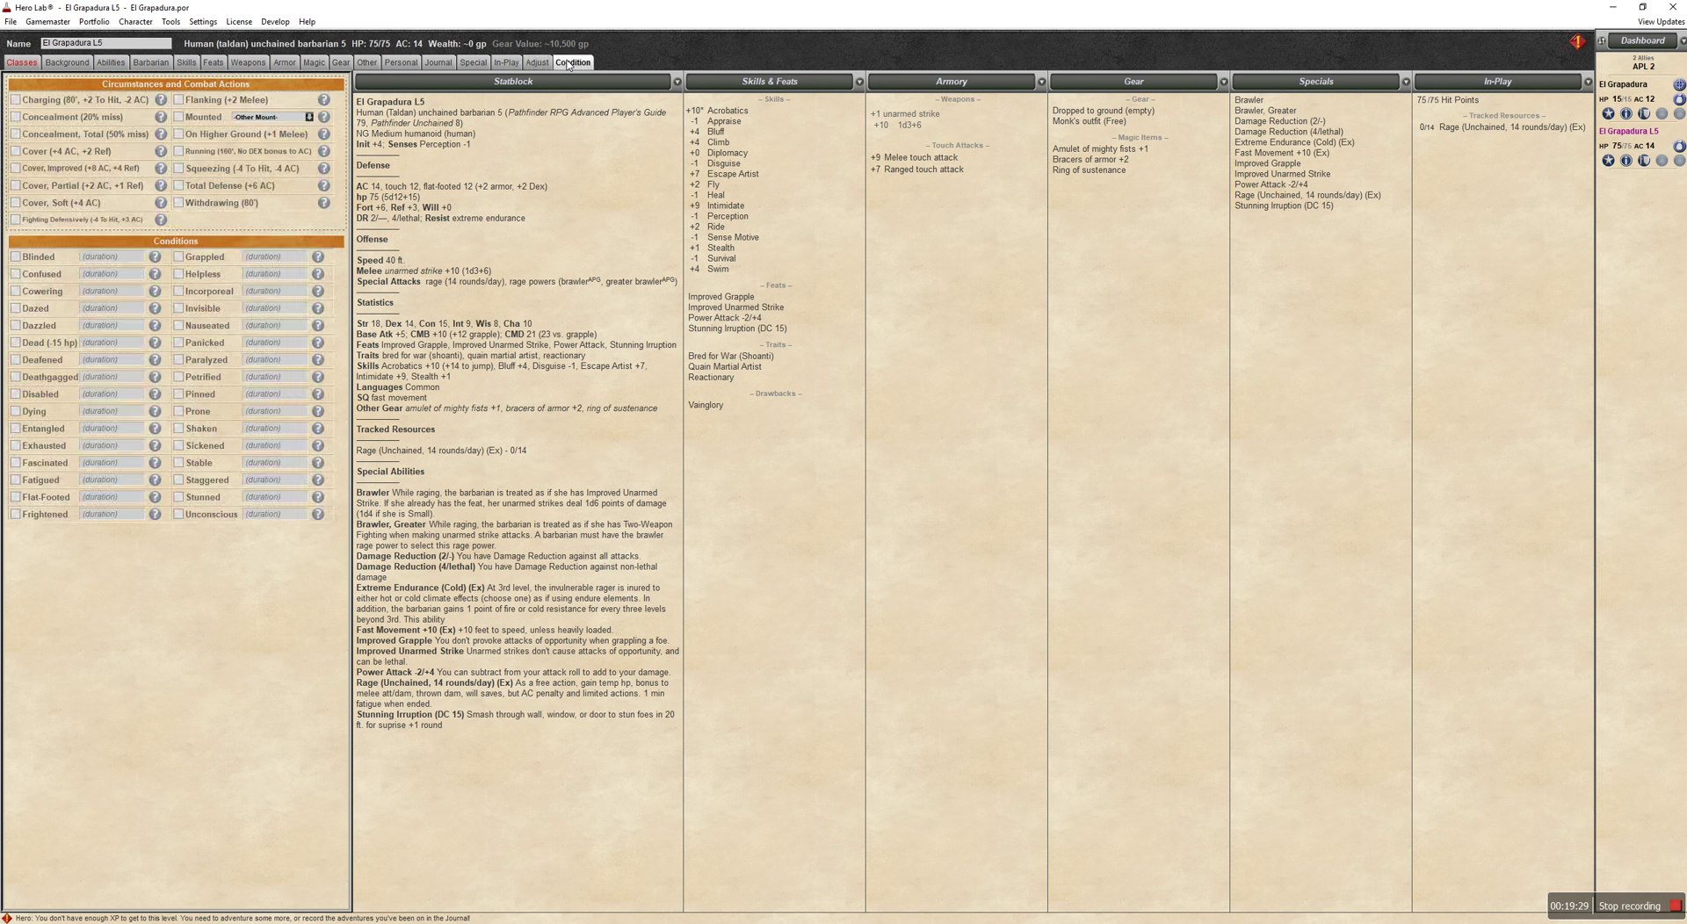
pyautogui.click(24, 65)
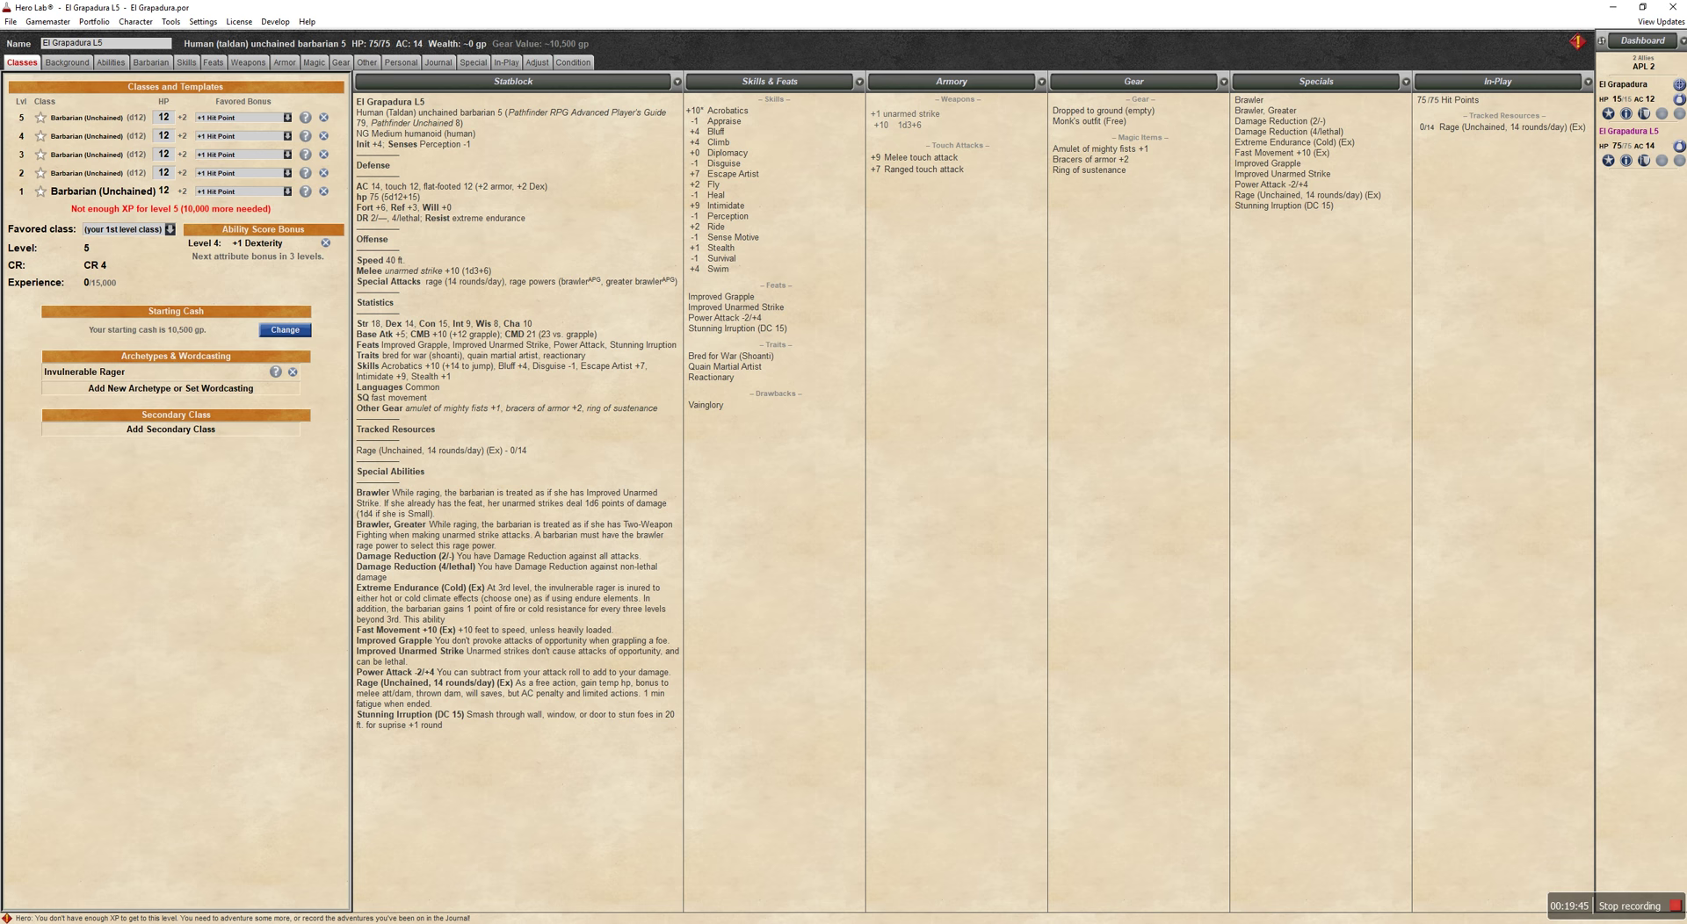
# View the ElGrapadura.PNG chat image in Photos beside the character sheet, and return to the full-screen sheet to review the magic items.
pyautogui.hotkey('alt', 'Tab')
pyautogui.click(651, 717)
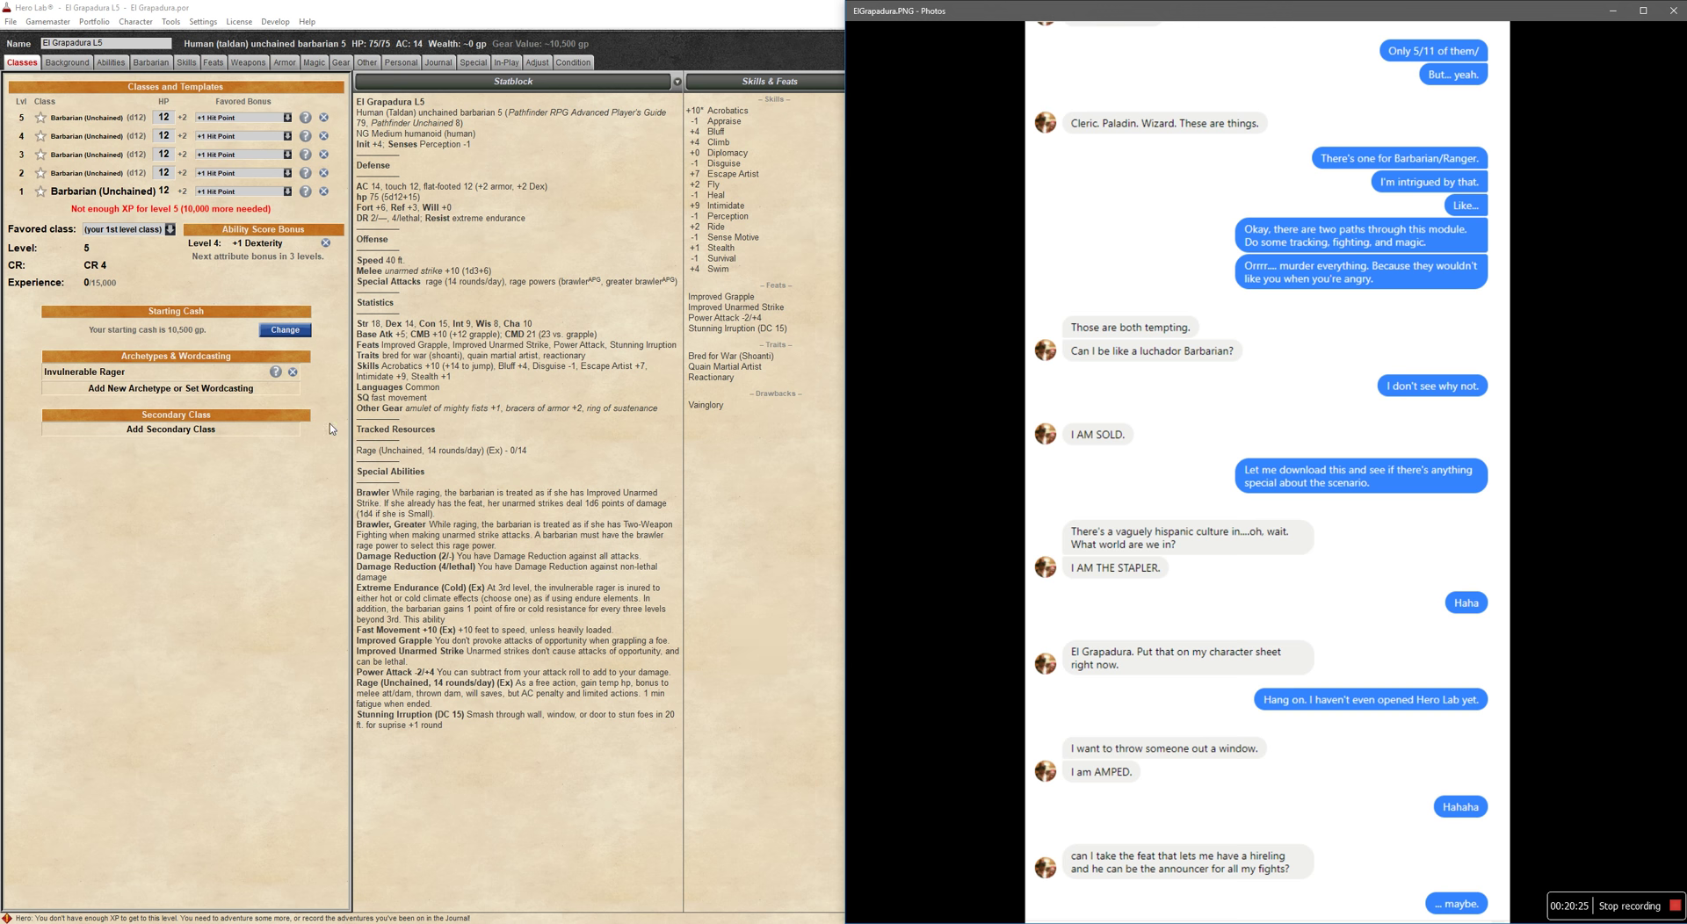
pyautogui.press('super+Up')
pyautogui.click(341, 63)
pyautogui.click(314, 63)
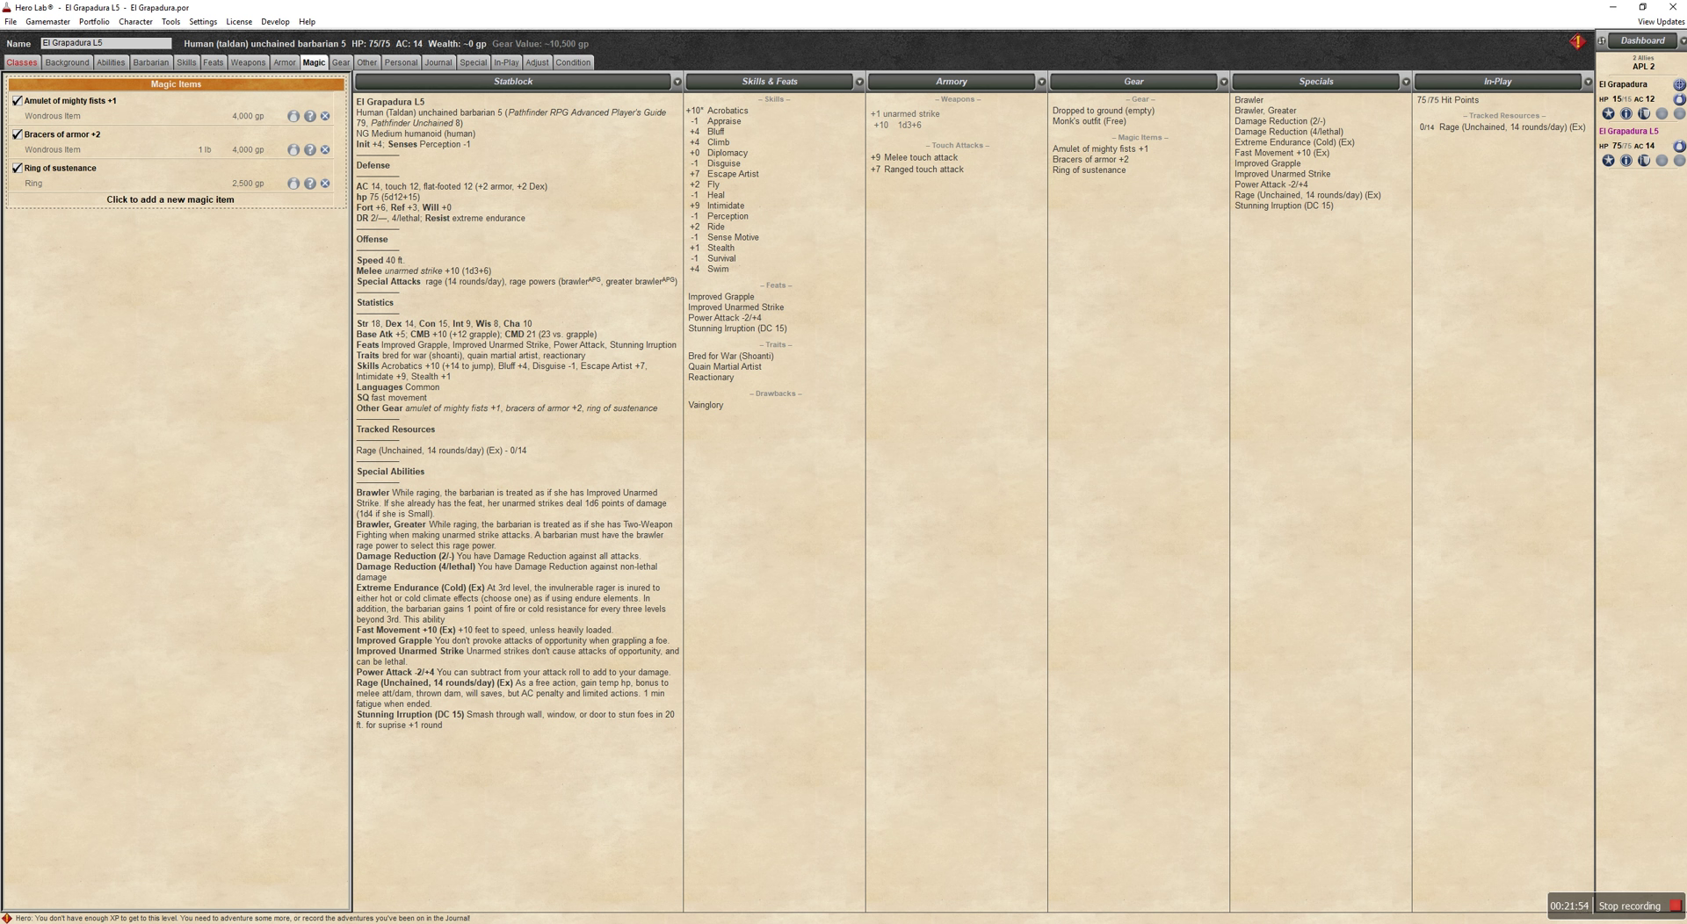
# Bring up the chat image beside the sheet once more, and return to the level 5 character's classes in full screen.
pyautogui.click(174, 918)
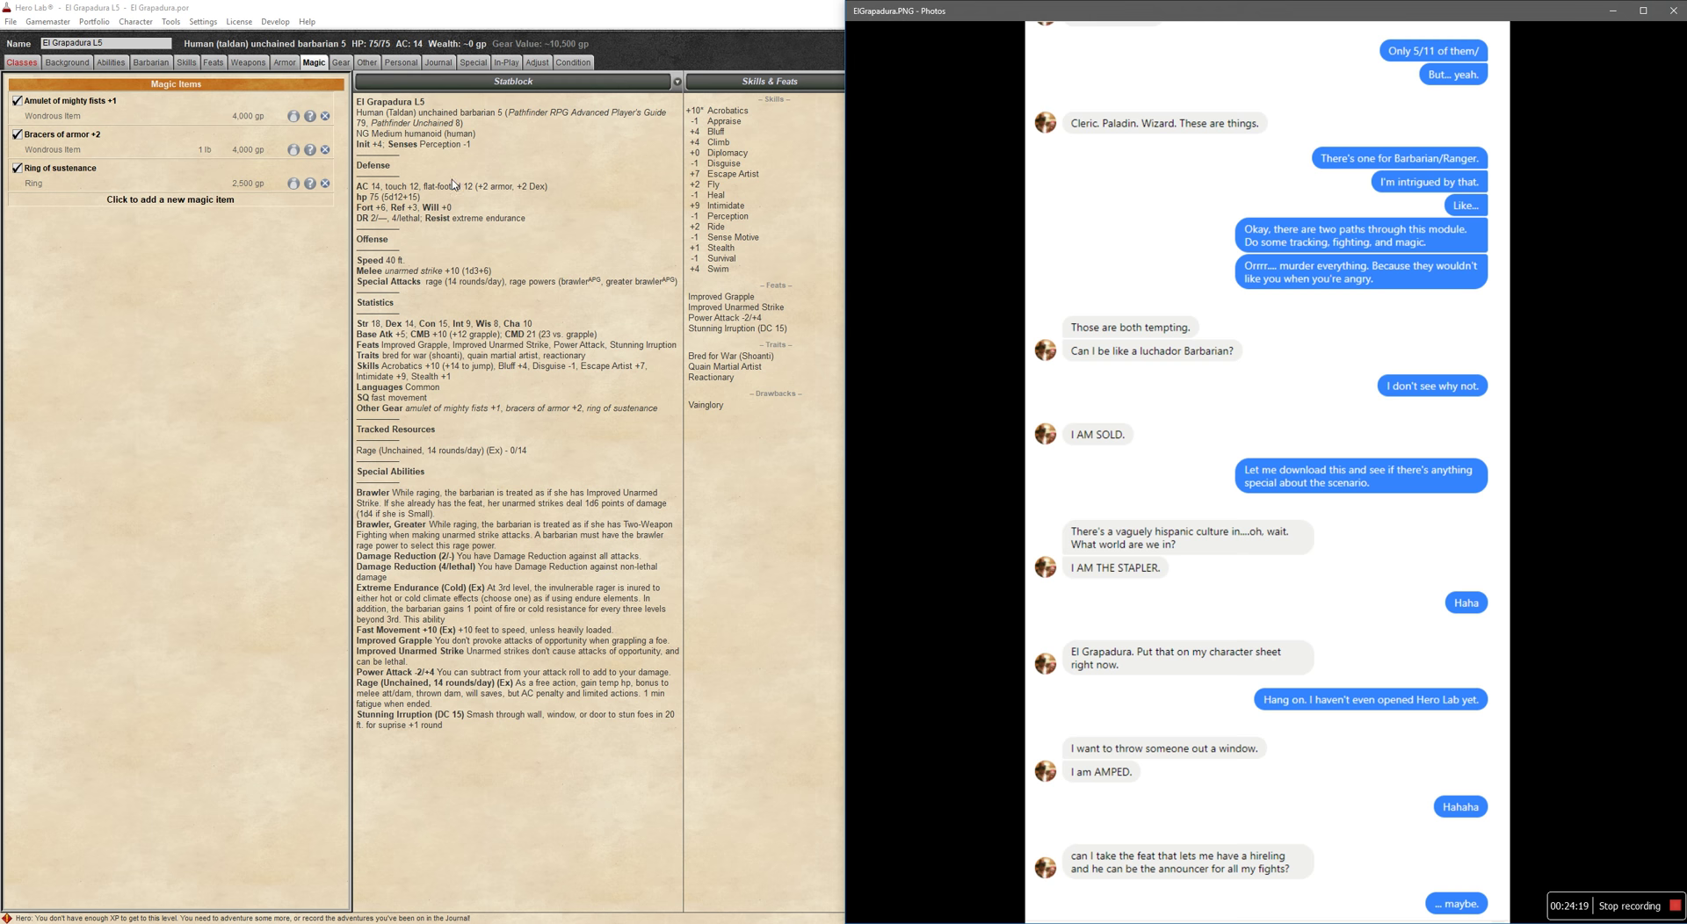
pyautogui.click(48, 63)
pyautogui.click(22, 62)
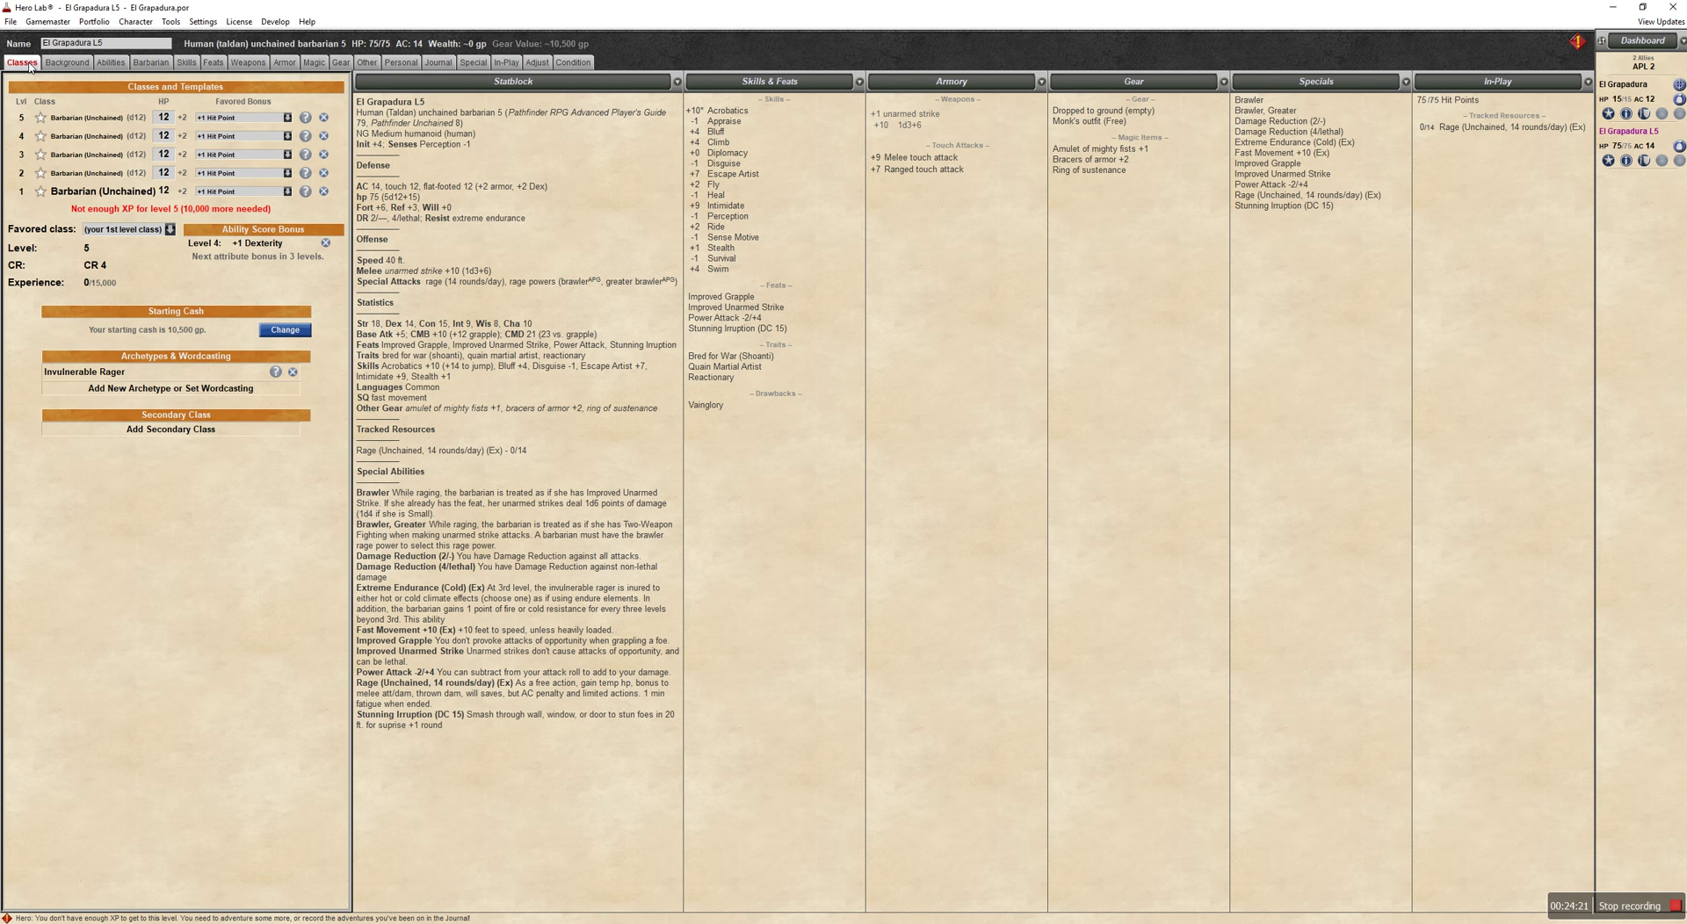